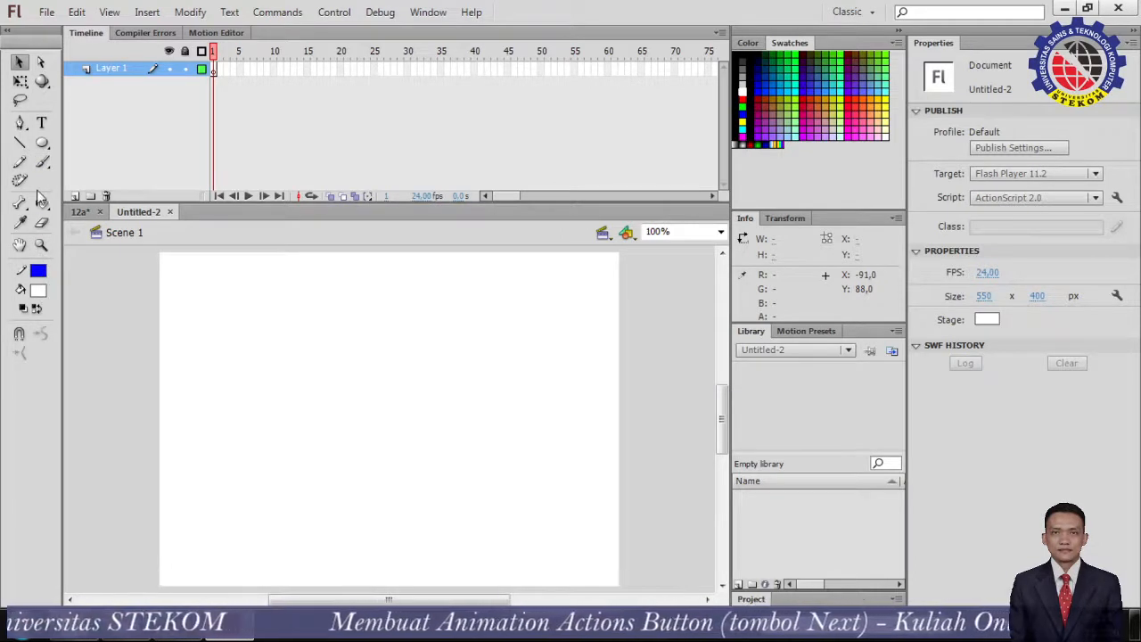
Draw a rectangle about 106 by 32 px in the lower-left part of the stage
click(42, 144)
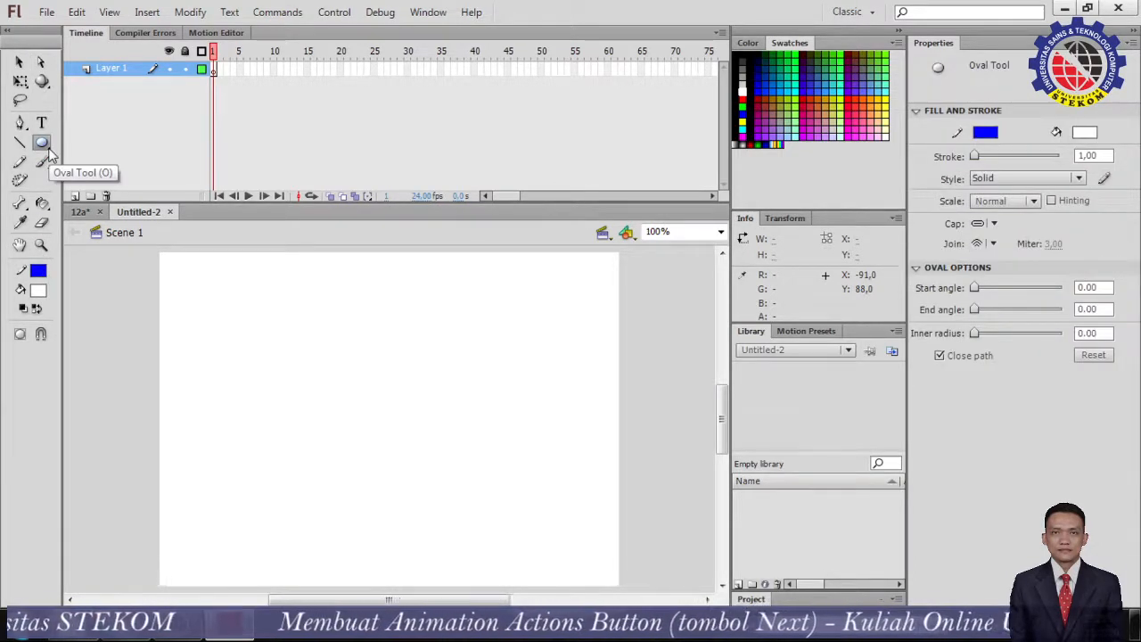
click(49, 153)
click(89, 140)
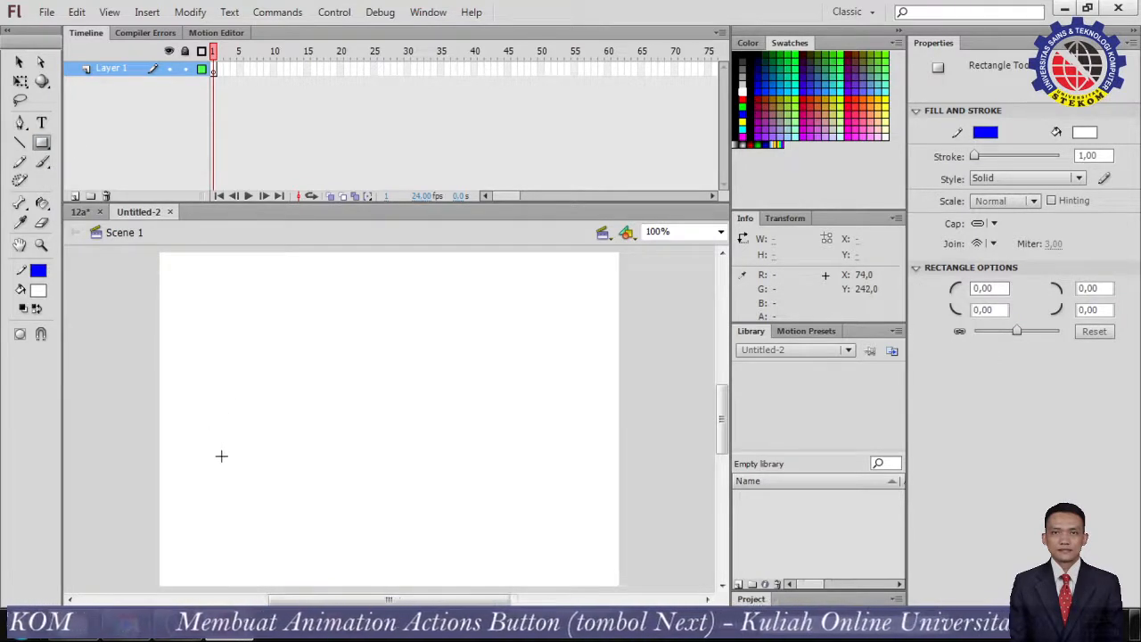
drag(221, 455, 310, 482)
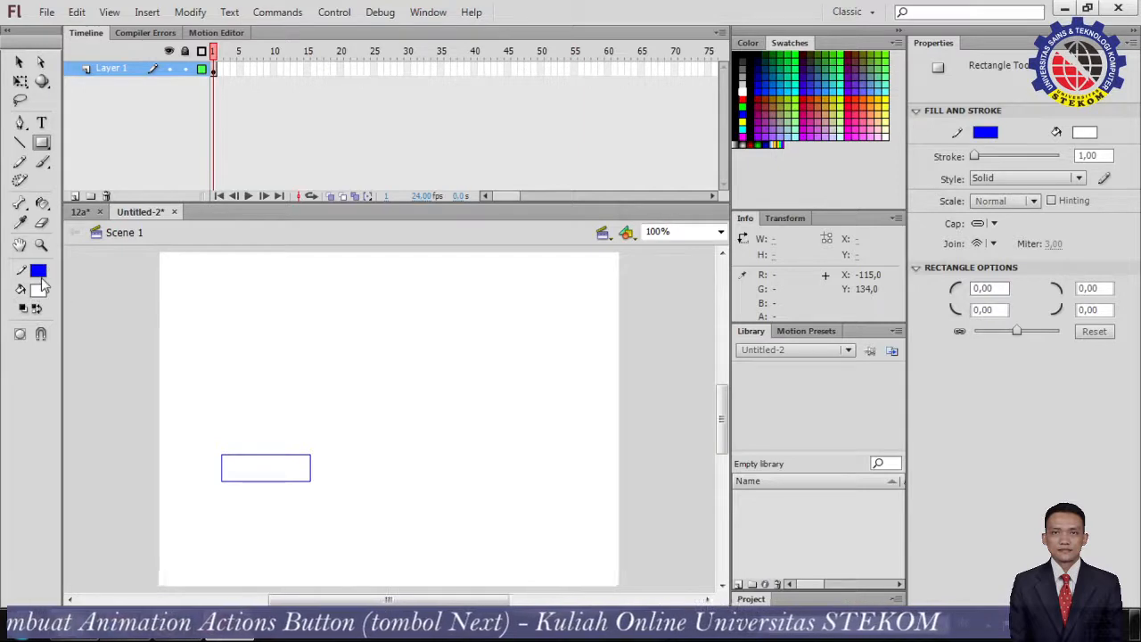
Set the rectangle drawing colors to no stroke and a solid blue fill
click(38, 272)
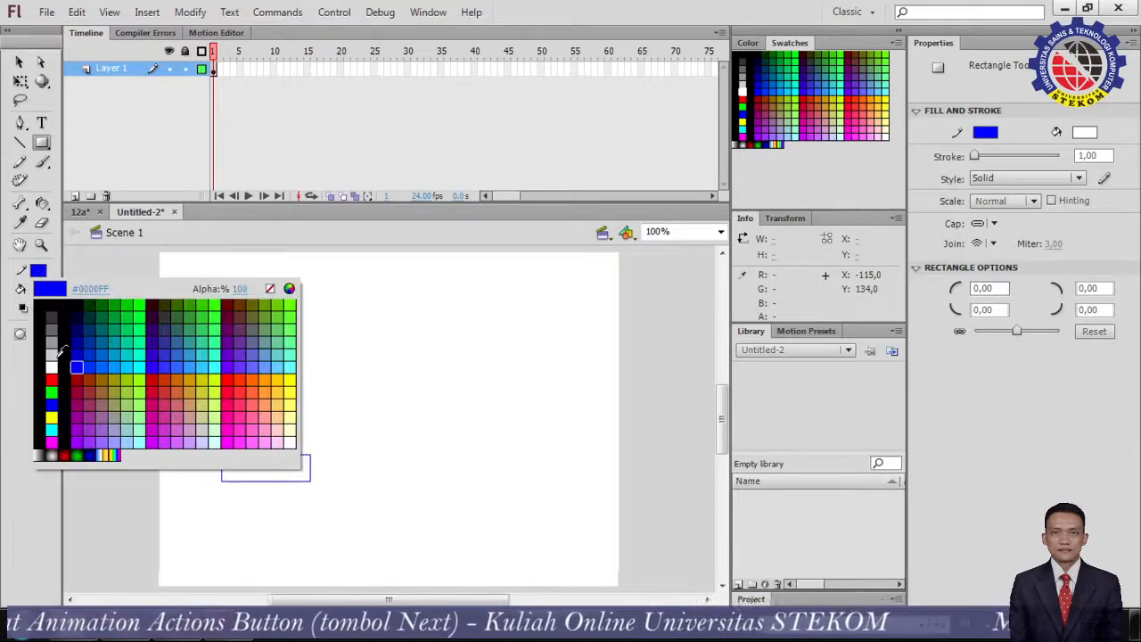
click(270, 288)
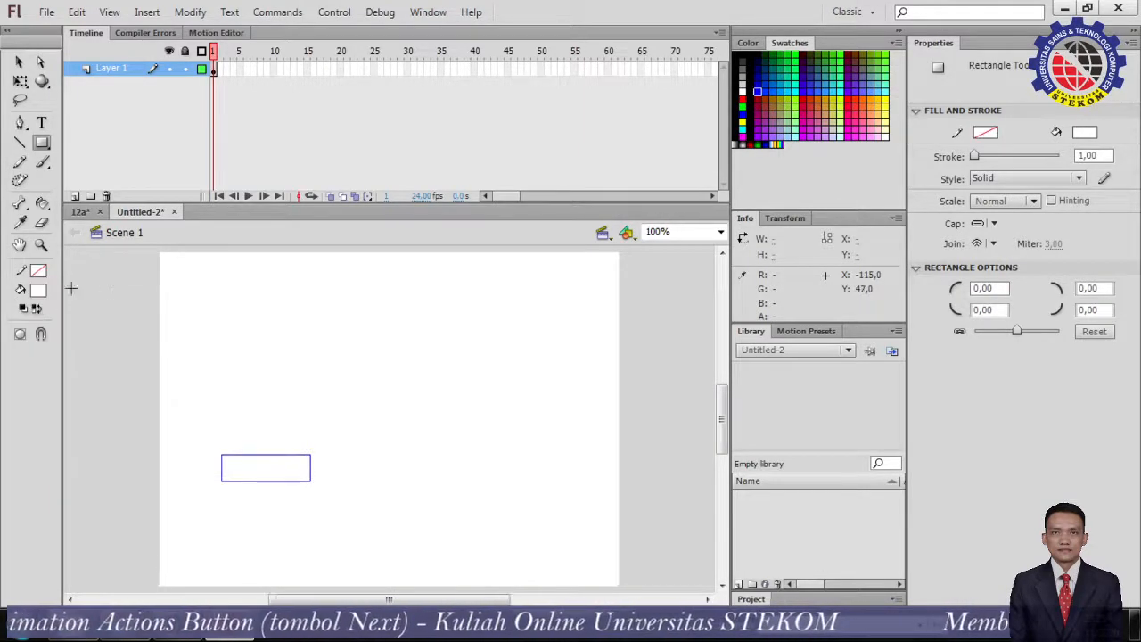
click(38, 290)
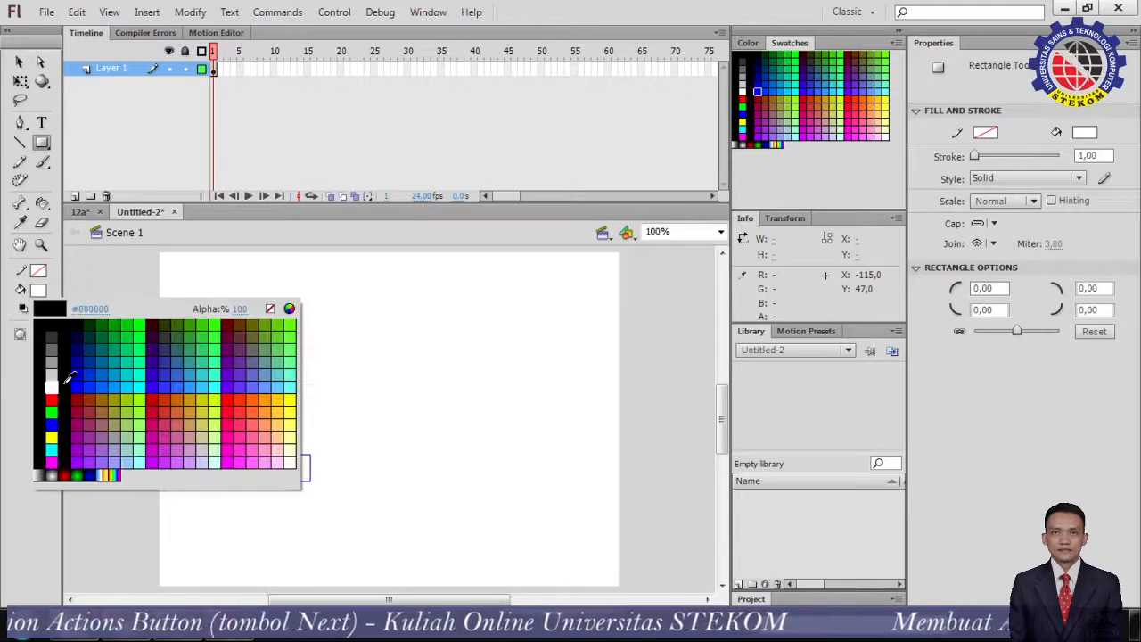
click(56, 424)
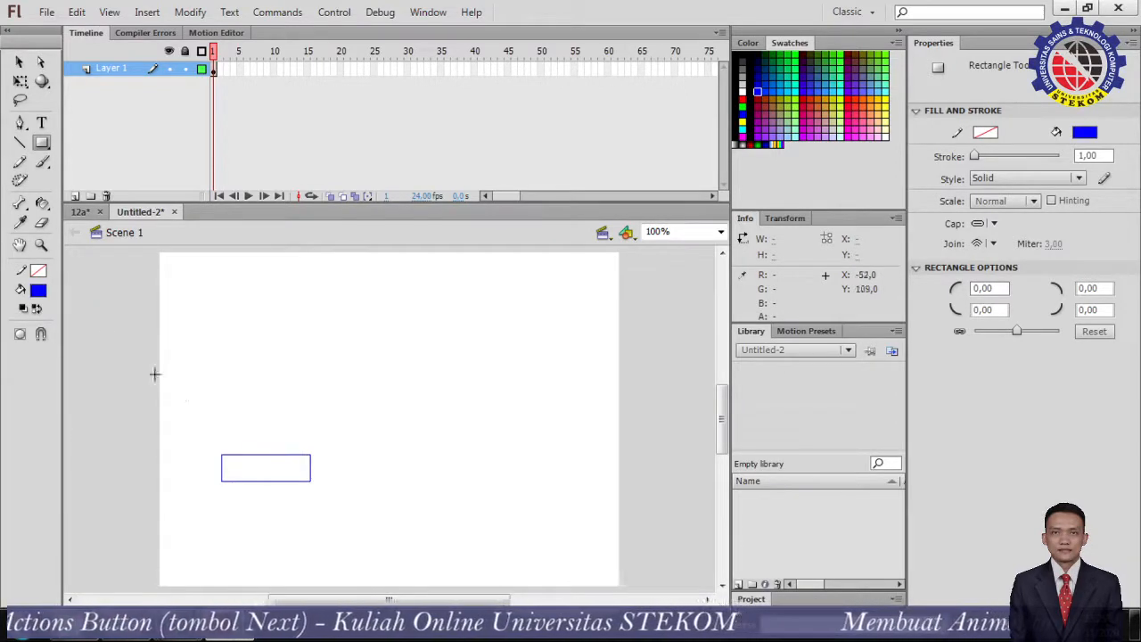
Delete the blue-outlined rectangle, including its white fill, from the stage
click(41, 143)
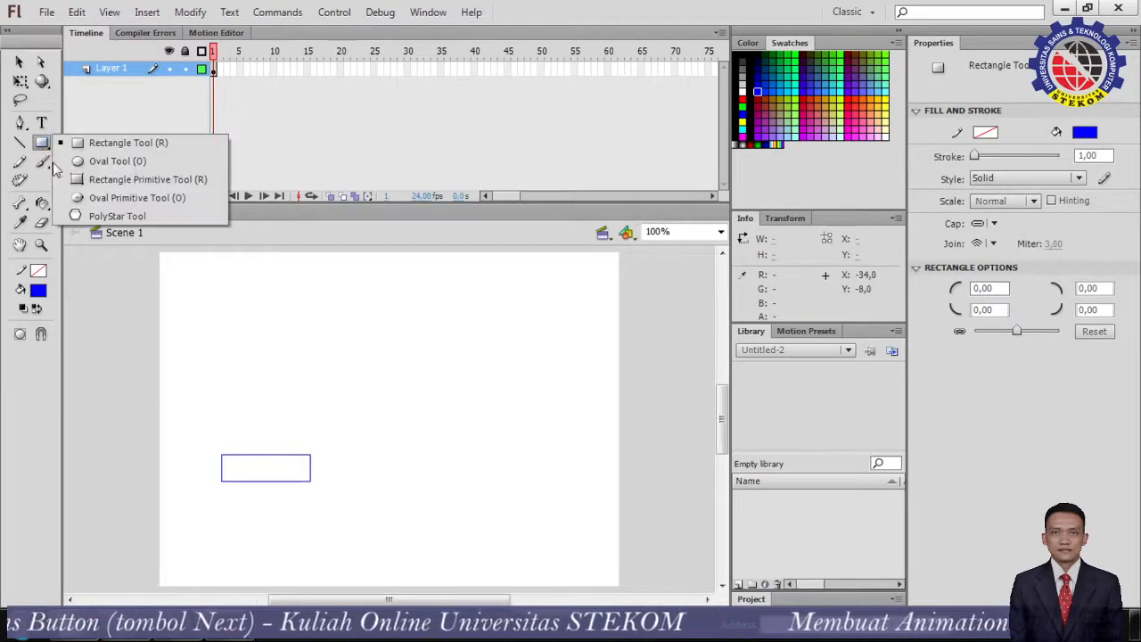
click(64, 143)
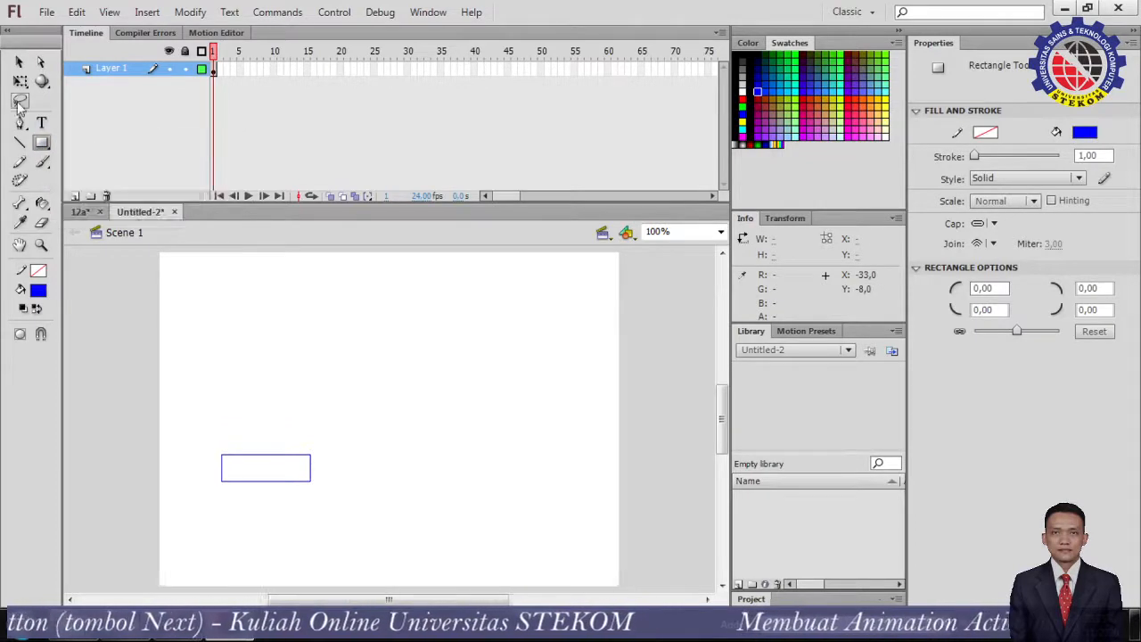
click(20, 60)
click(239, 471)
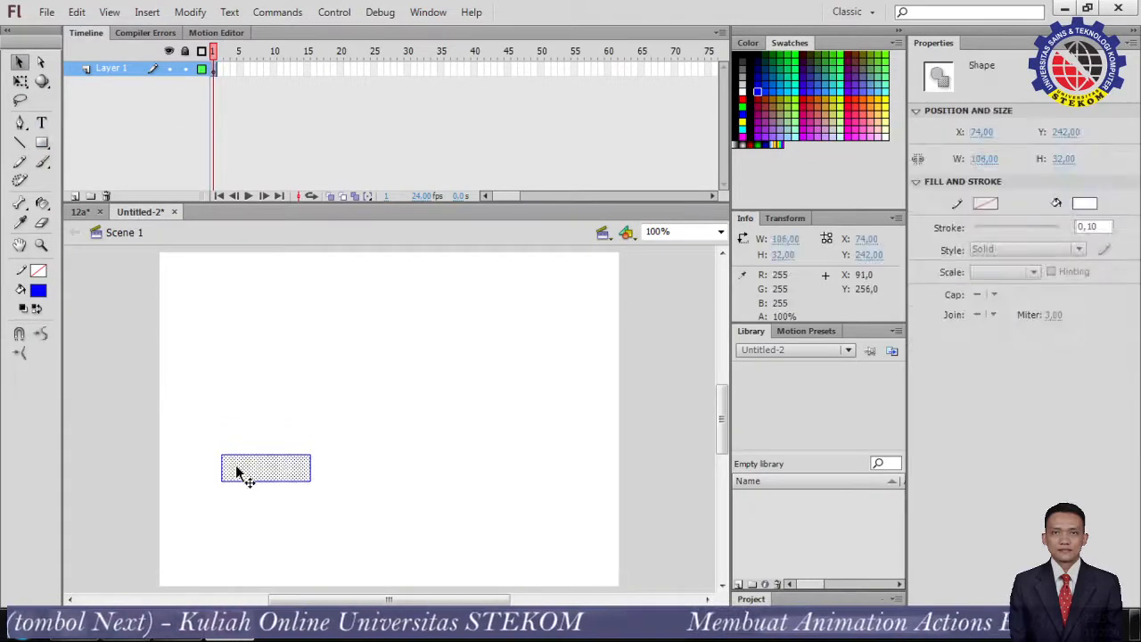
key(Escape)
key(ctrl+a)
key(Delete)
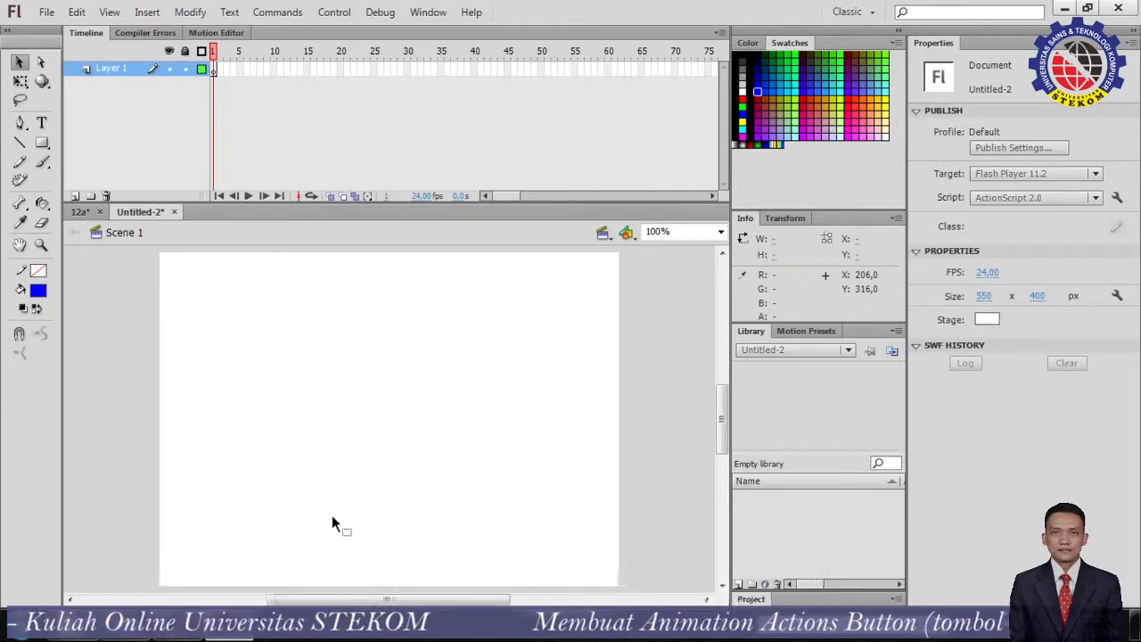
Draw a solid blue rectangle without an outline, about 139 by 40 px, in the lower-left part of the stage
click(42, 143)
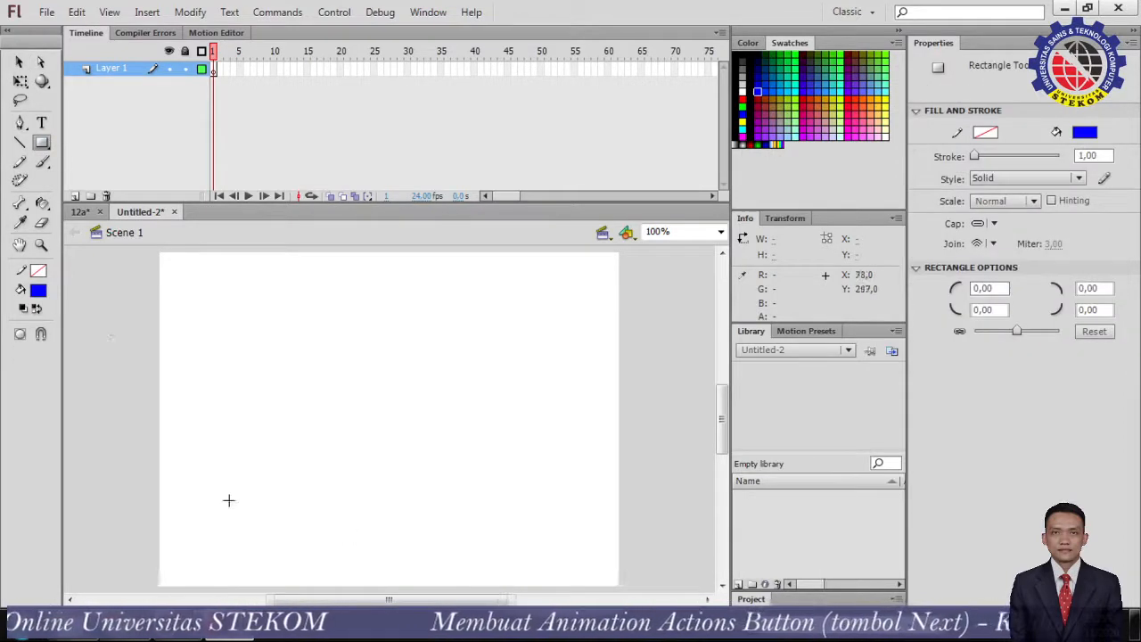
drag(201, 458, 318, 491)
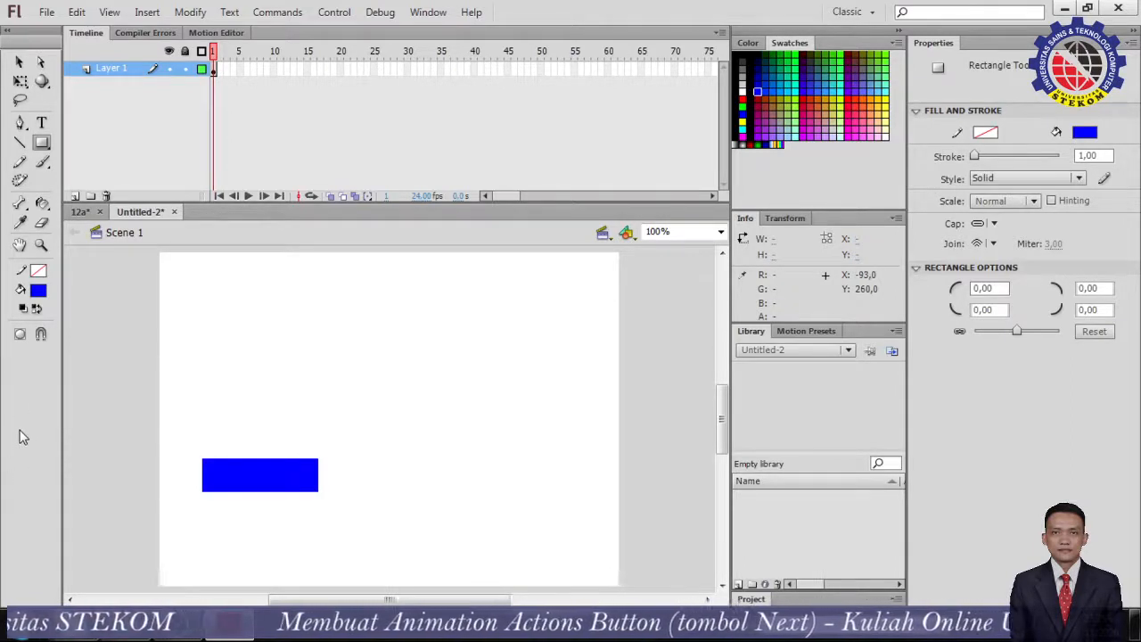
click(19, 61)
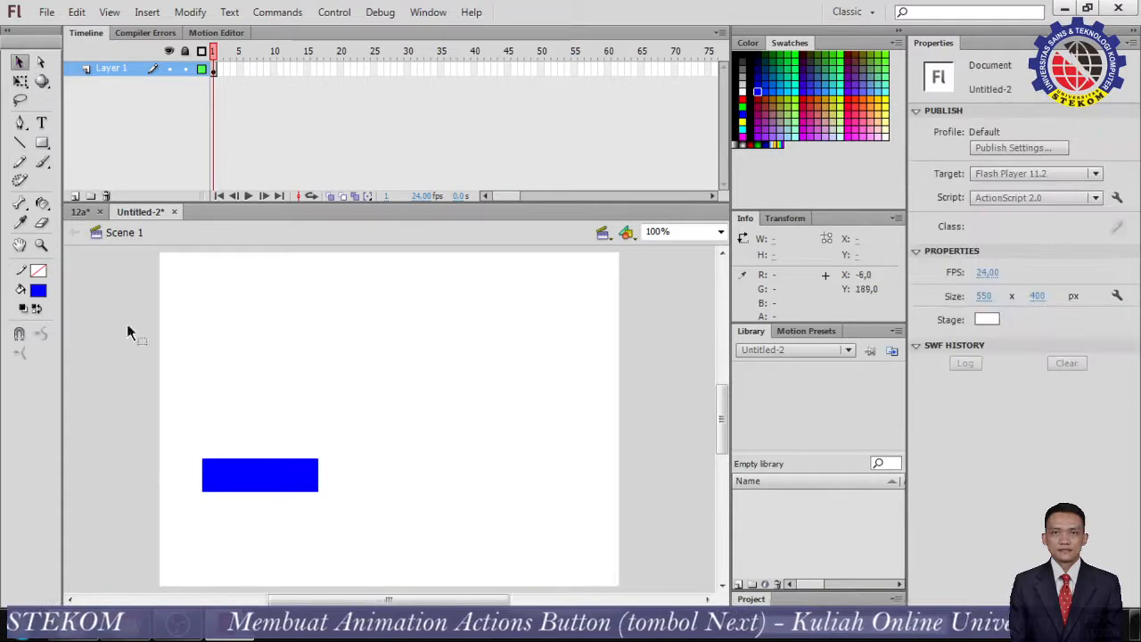
Convert the blue rectangle to a symbol of type Button named "Next"
click(224, 483)
right_click(224, 482)
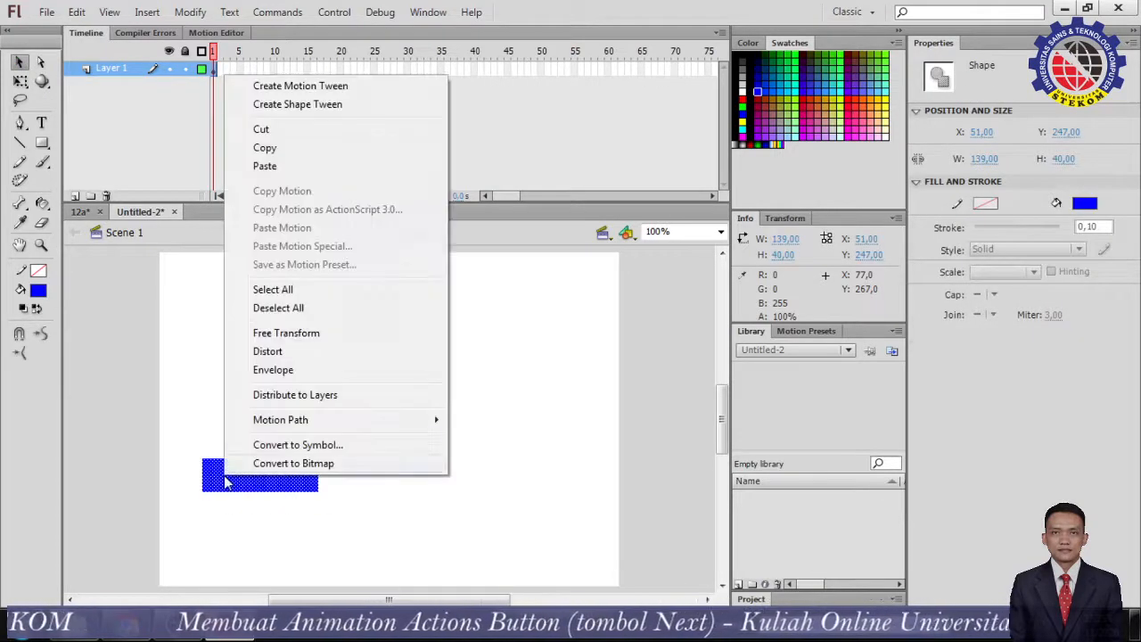
click(297, 446)
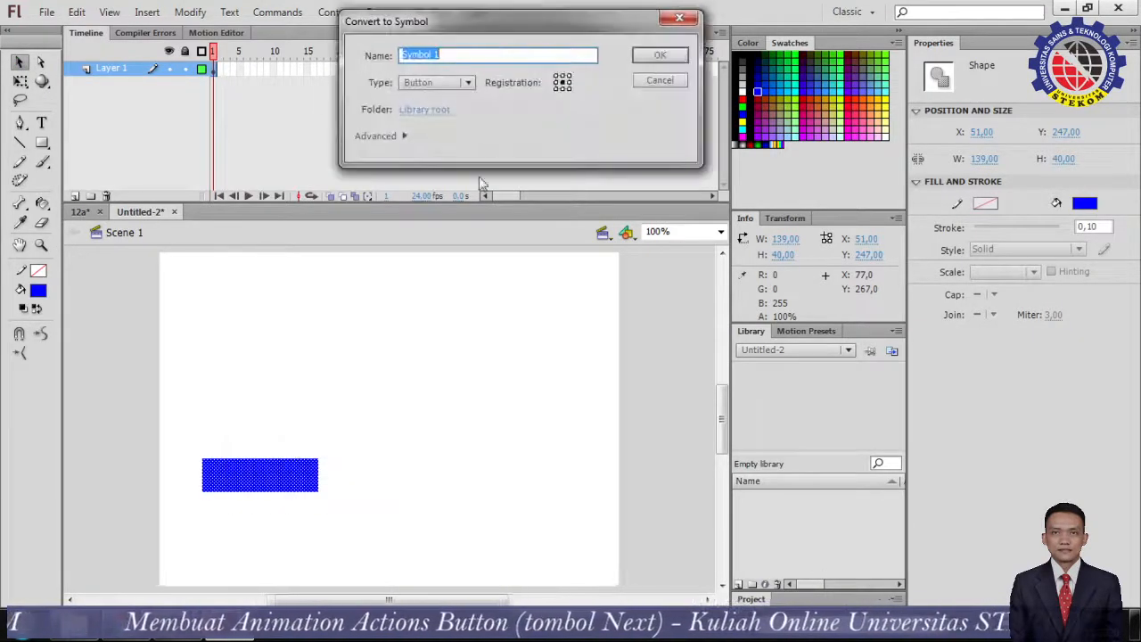
click(466, 83)
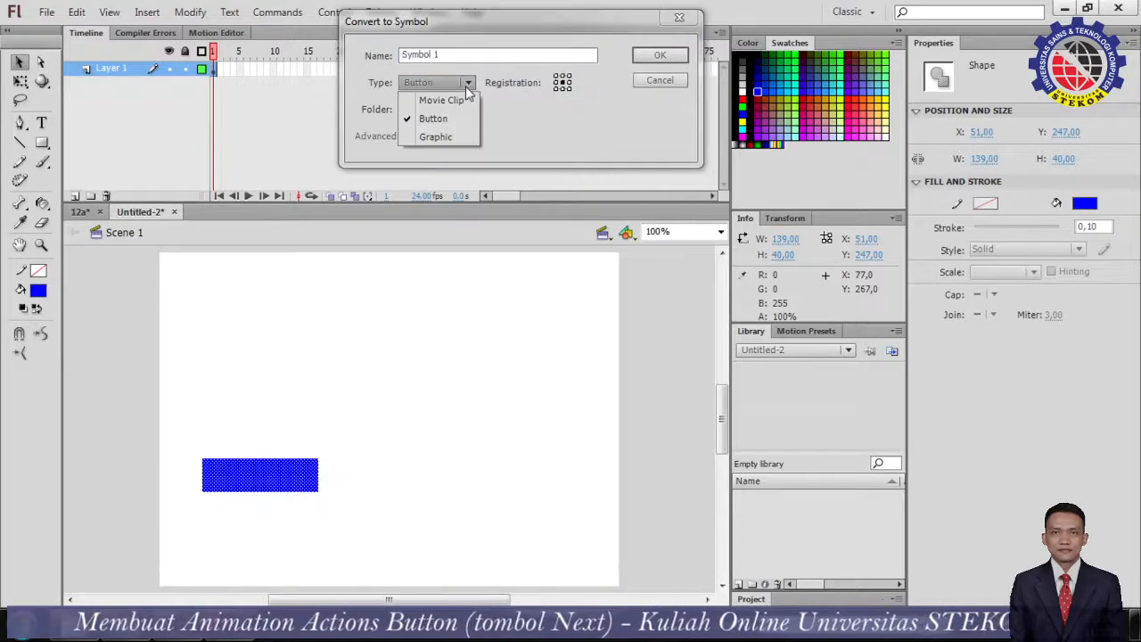
click(442, 118)
drag(454, 54, 389, 46)
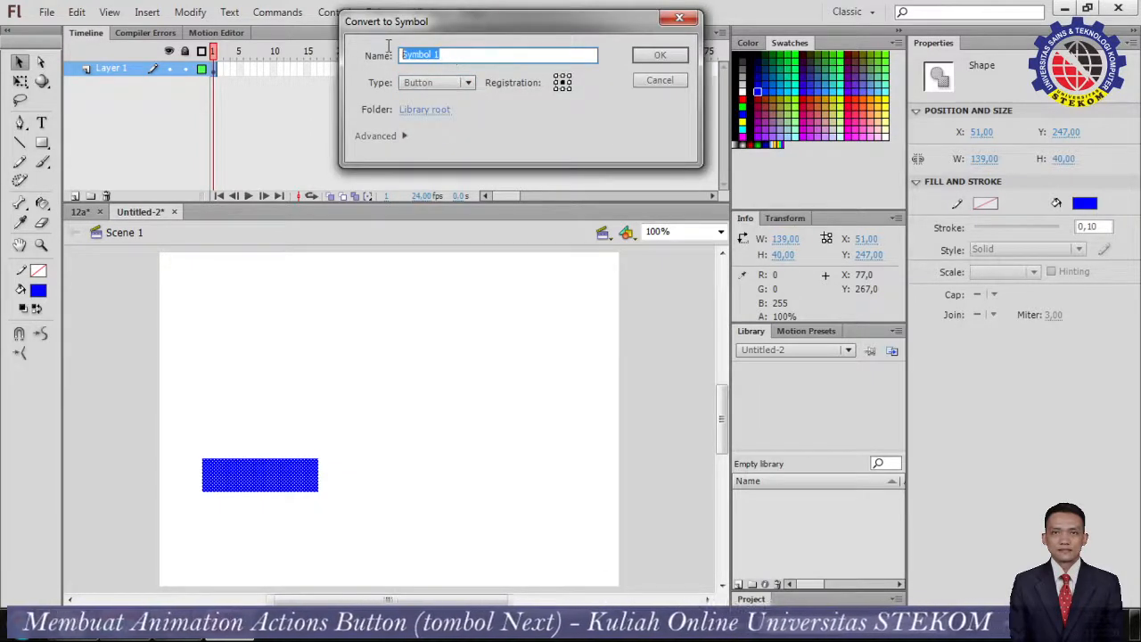
text(Next)
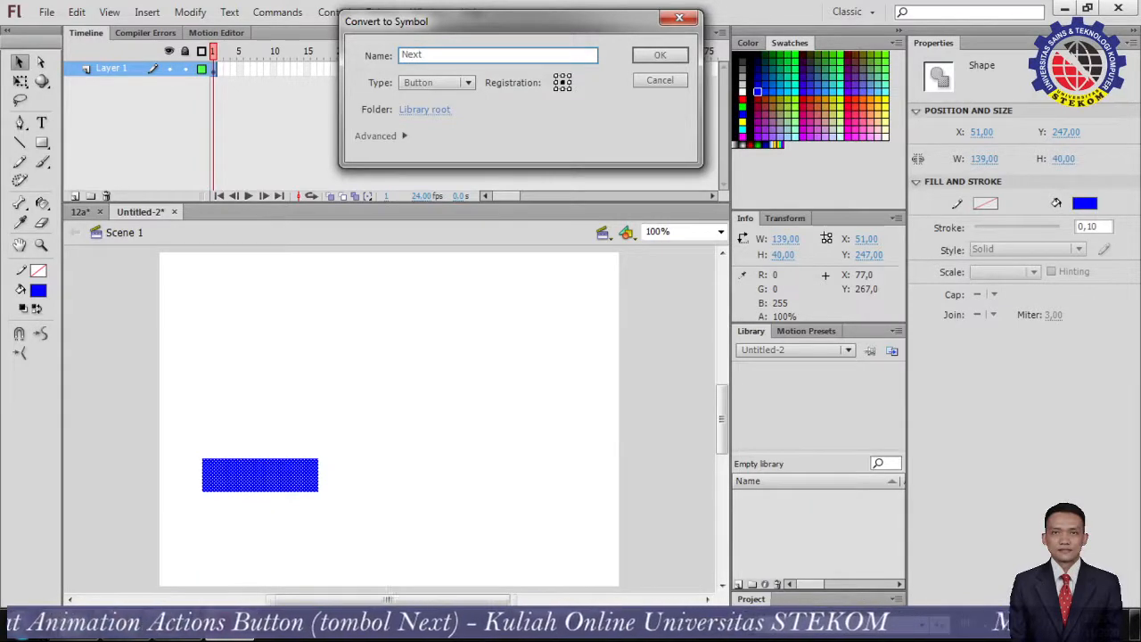
click(660, 56)
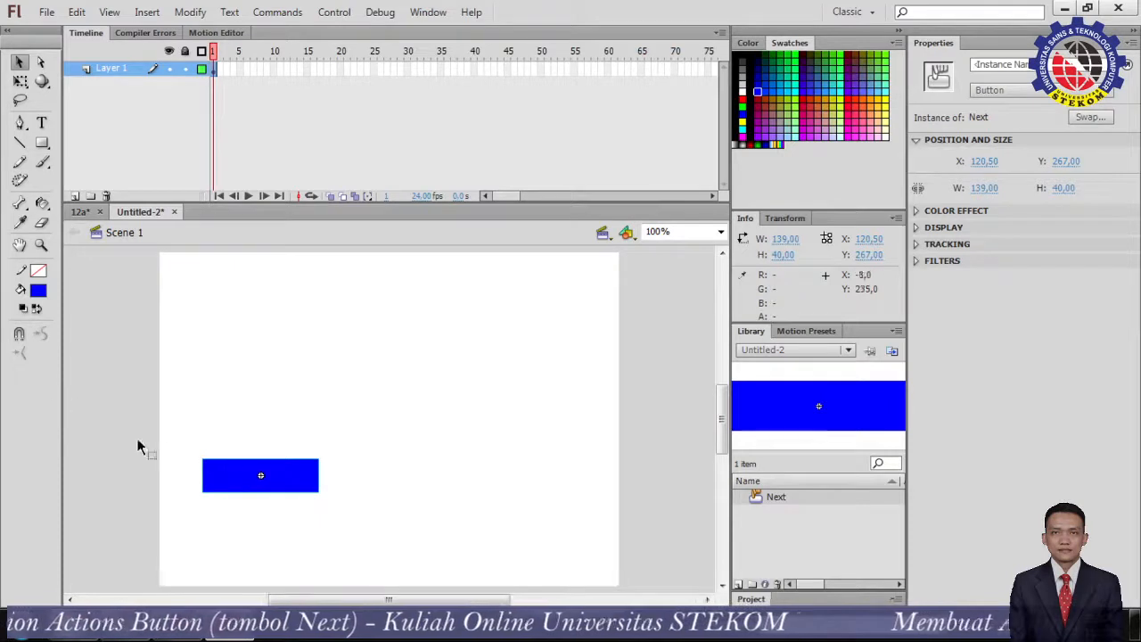
Enter the Next button symbol for editing and set the drawing colors to a blue #0000FF stroke and no fill
double_click(284, 482)
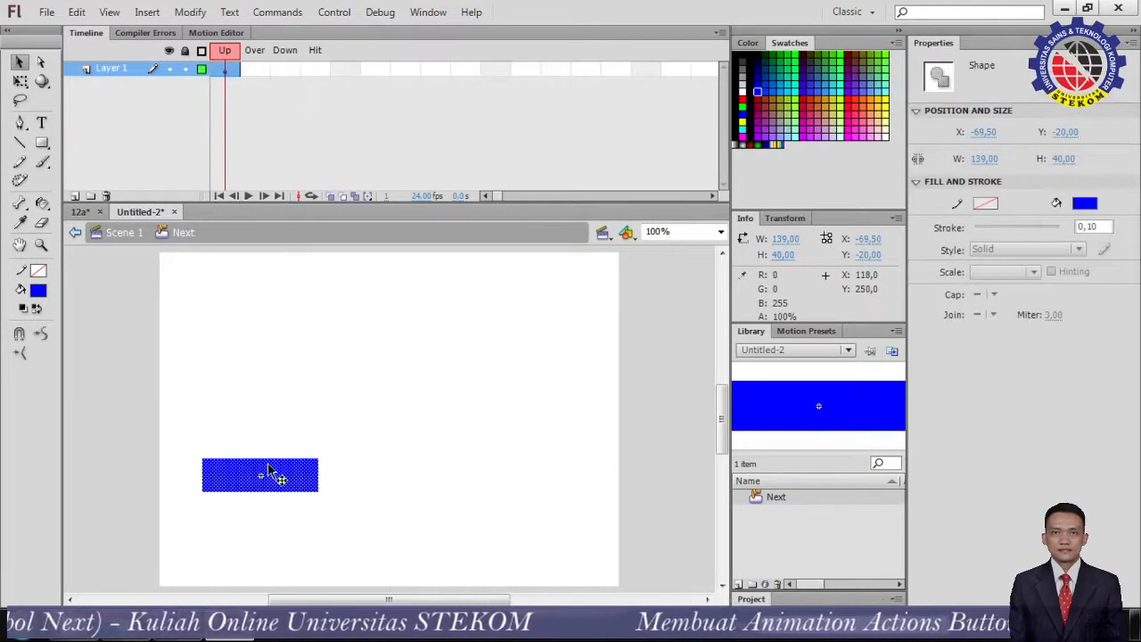
click(361, 492)
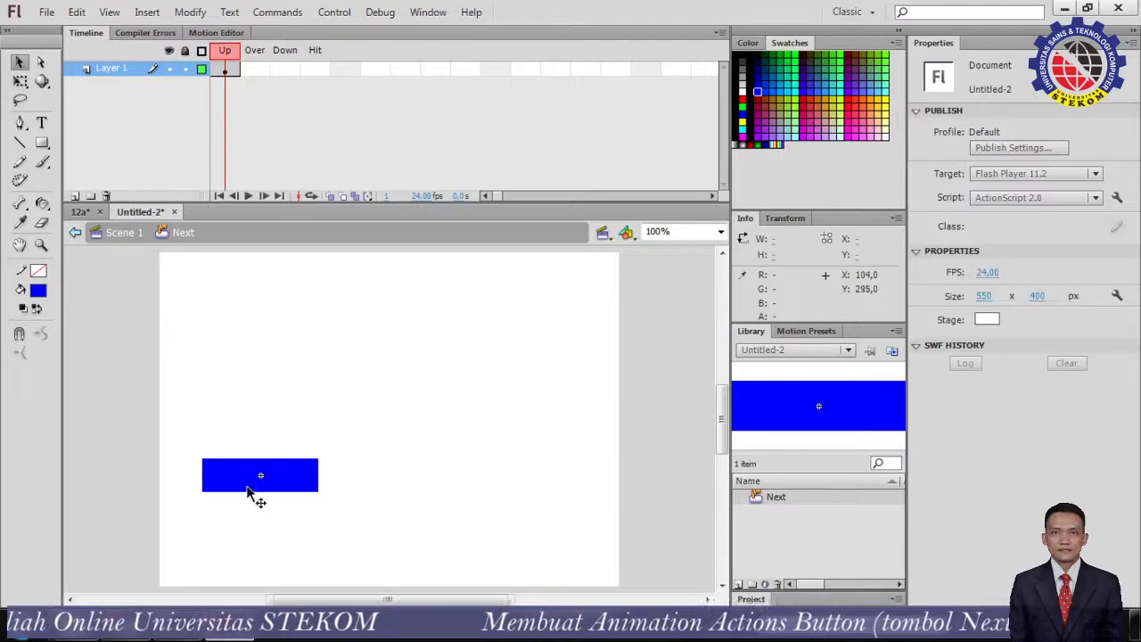
click(39, 287)
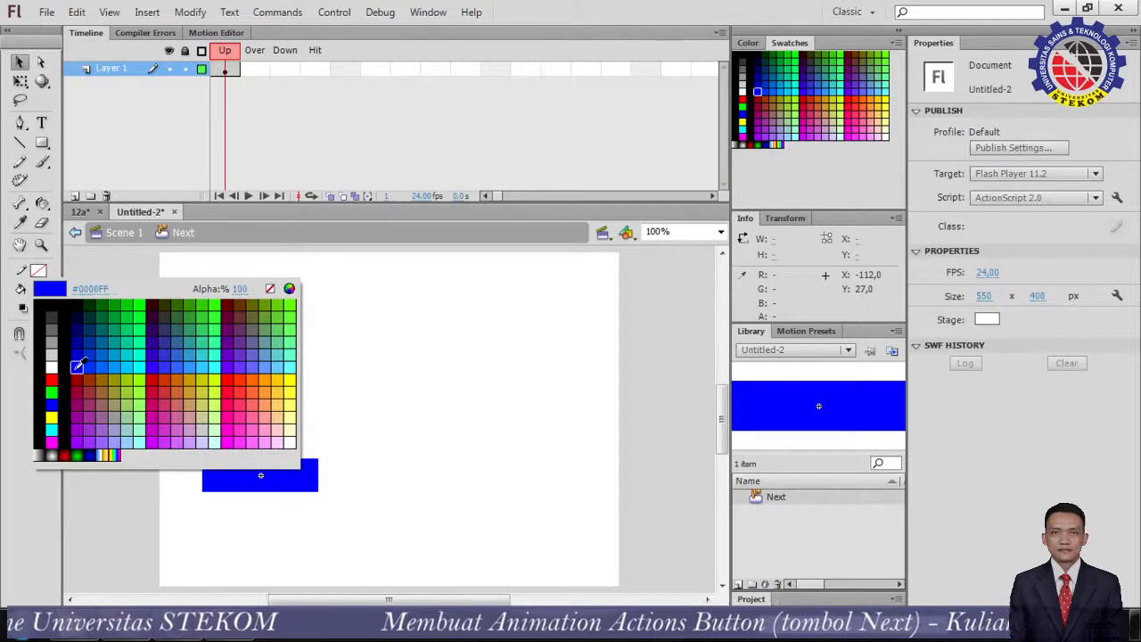
click(79, 366)
click(38, 289)
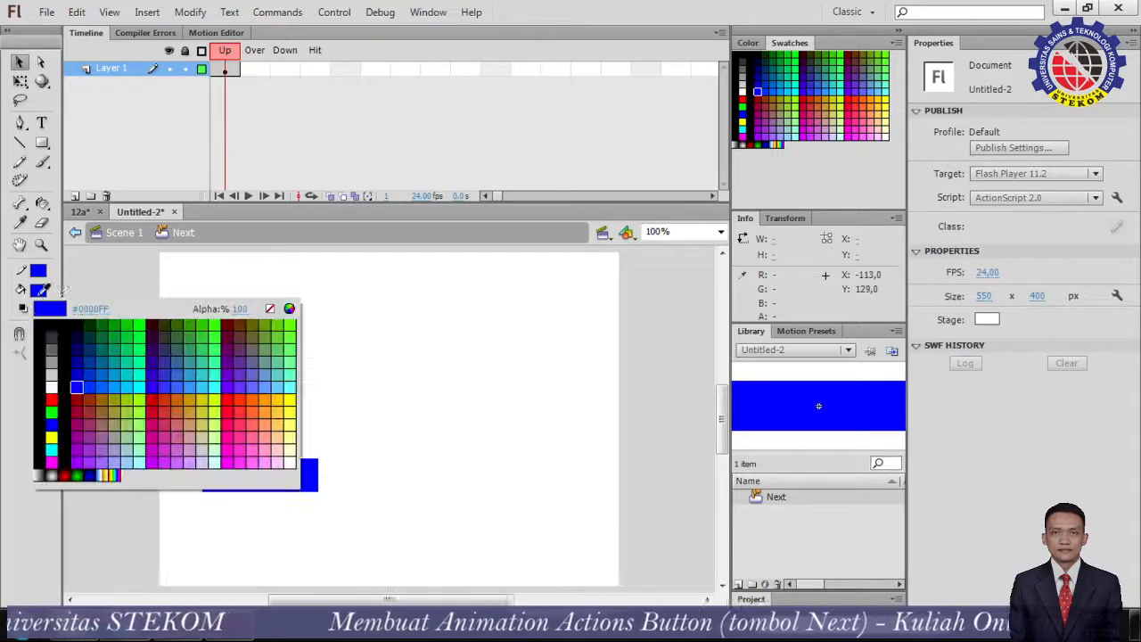
click(270, 311)
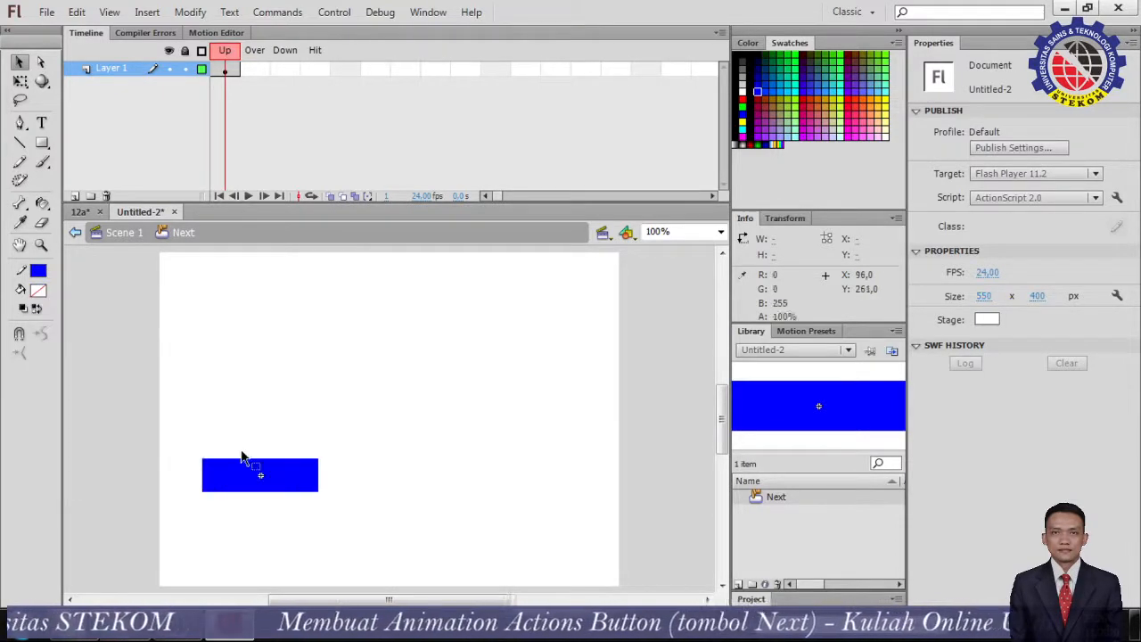
Draw an unfilled blue outline rectangle around the solid blue rectangle, leaving a small gap on all sides
click(41, 143)
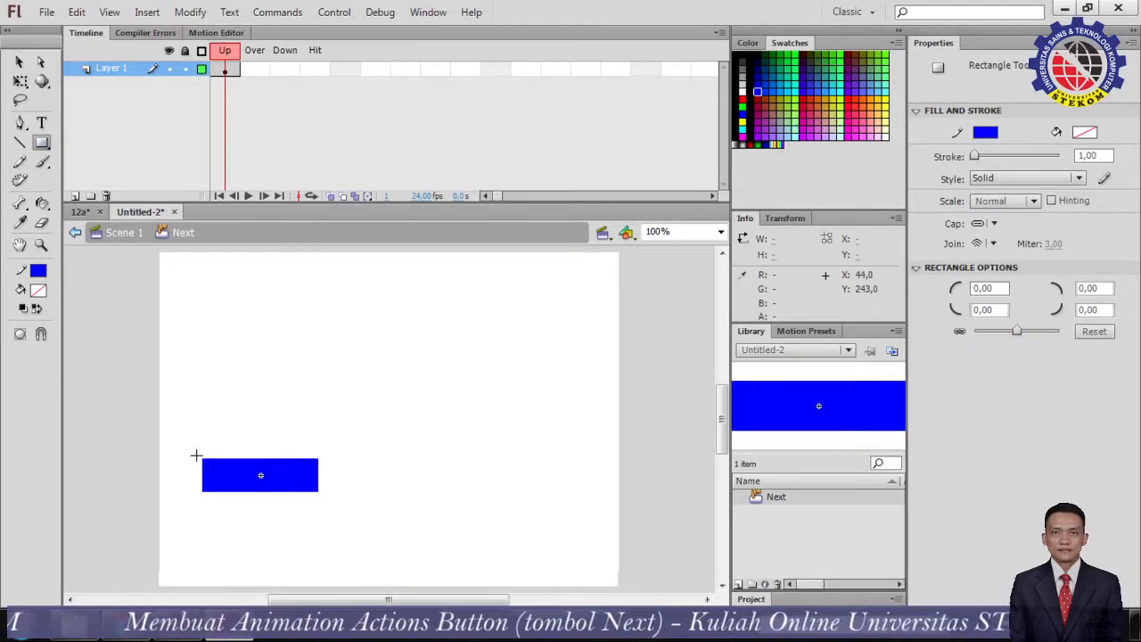
mouse_move(197, 454)
mouse_down()
mouse_move(212, 487)
mouse_move(324, 499)
mouse_up()
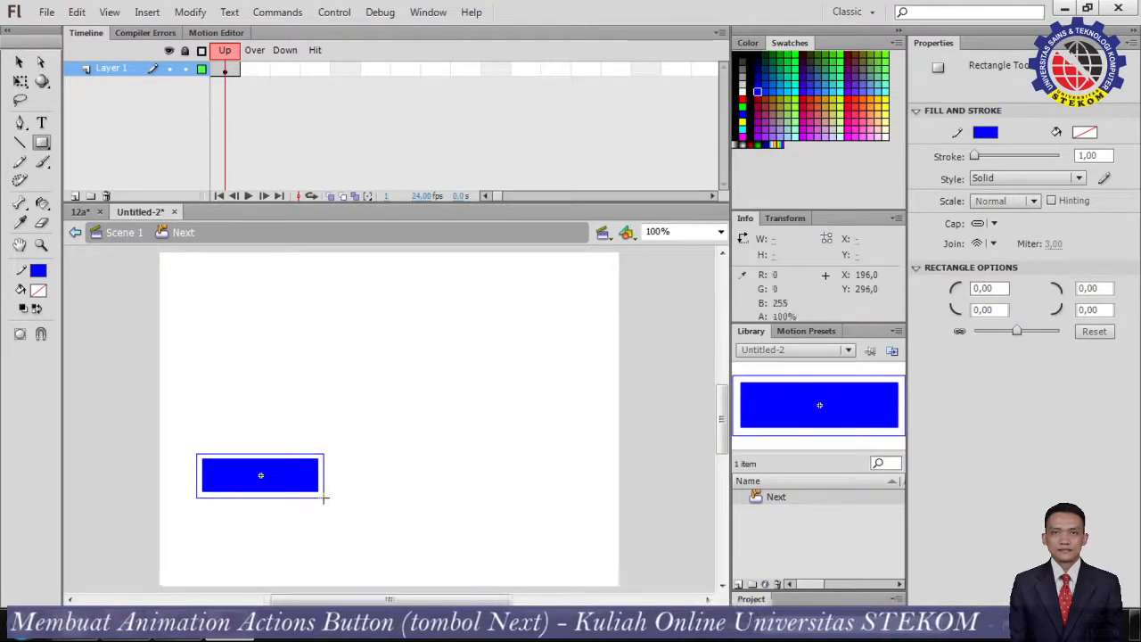
click(19, 61)
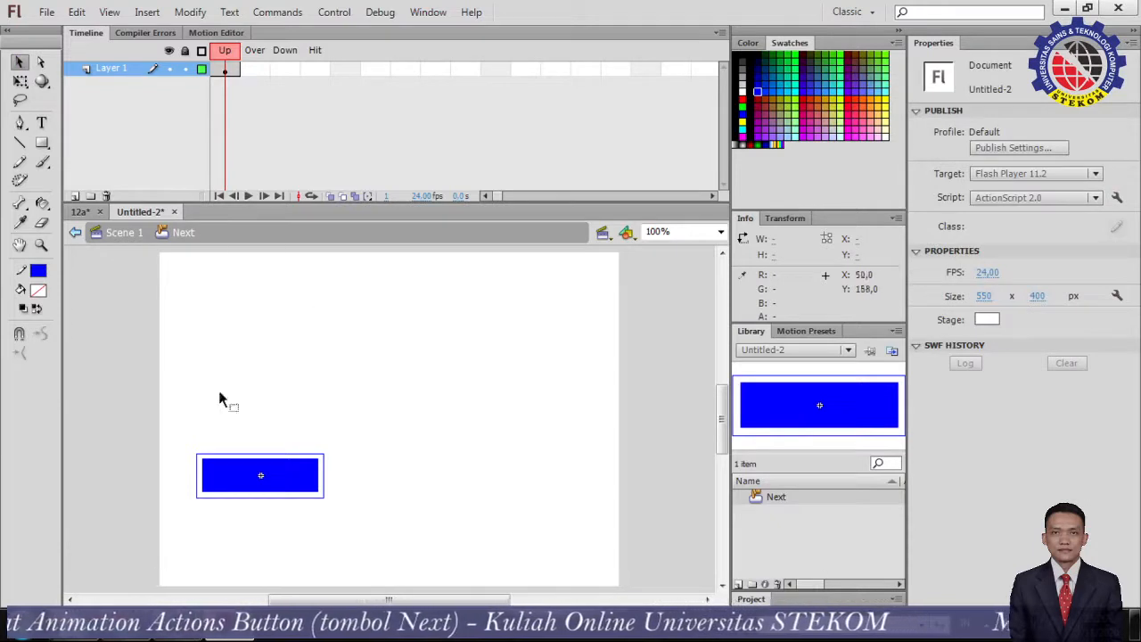
Add a new layer in the button symbol and place the static text "Next" on its Up frame over the blue rectangle
click(75, 196)
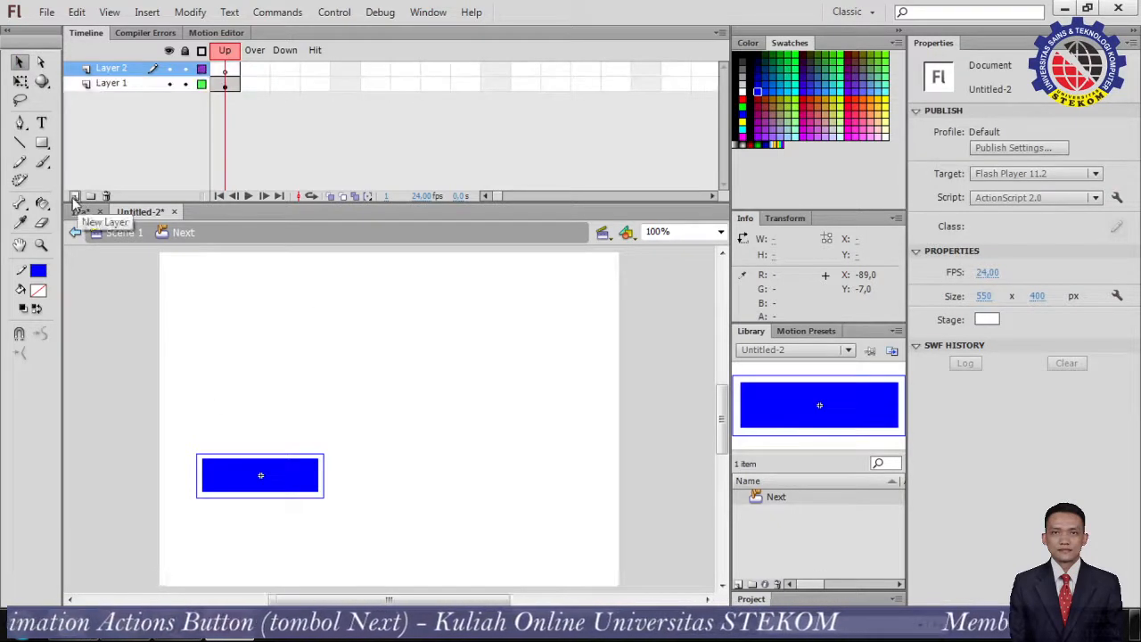
click(225, 70)
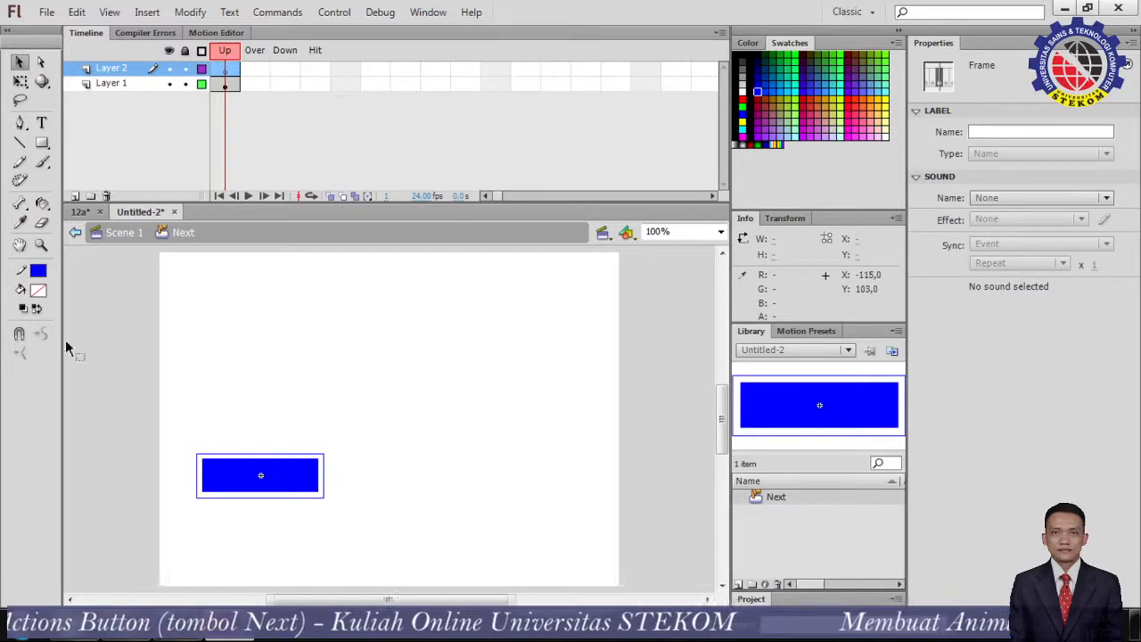
click(42, 125)
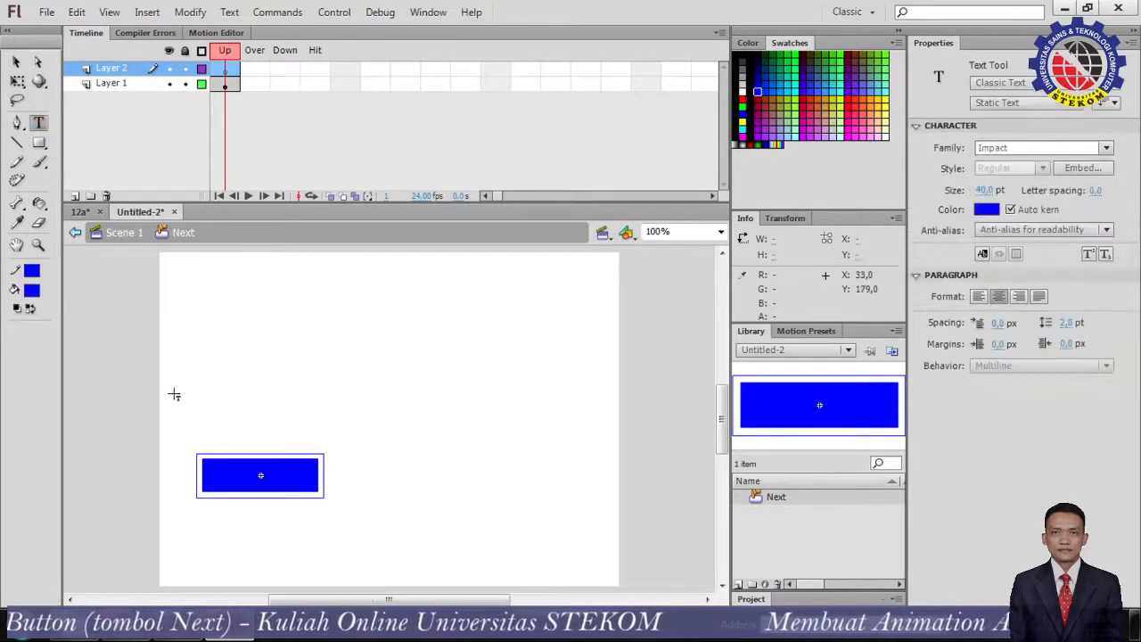
click(229, 431)
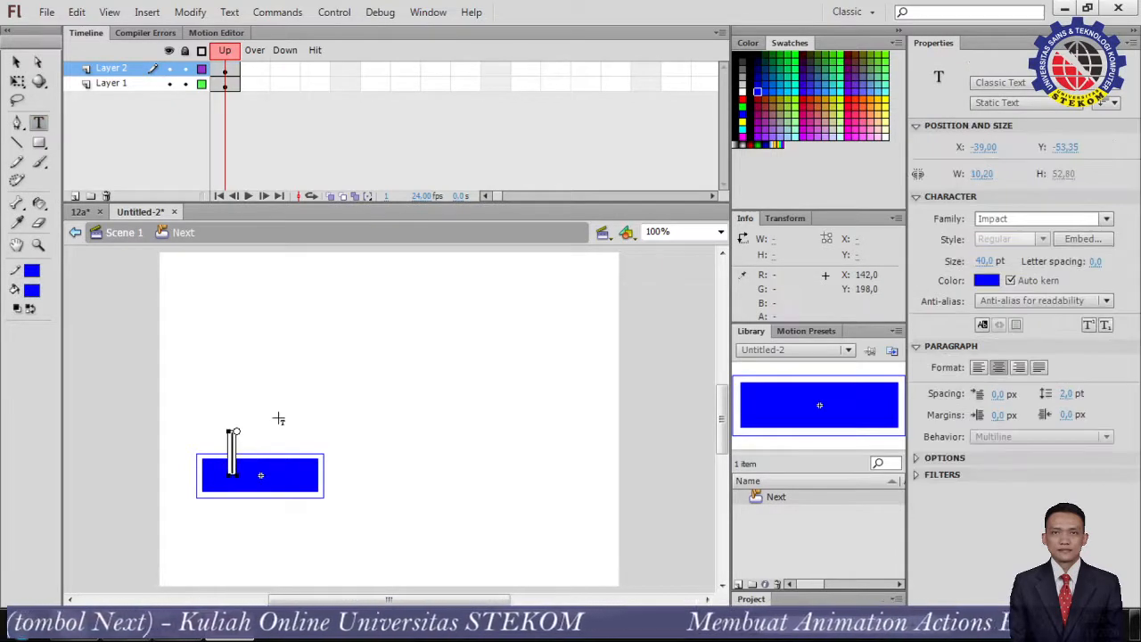
key(ctrl+v)
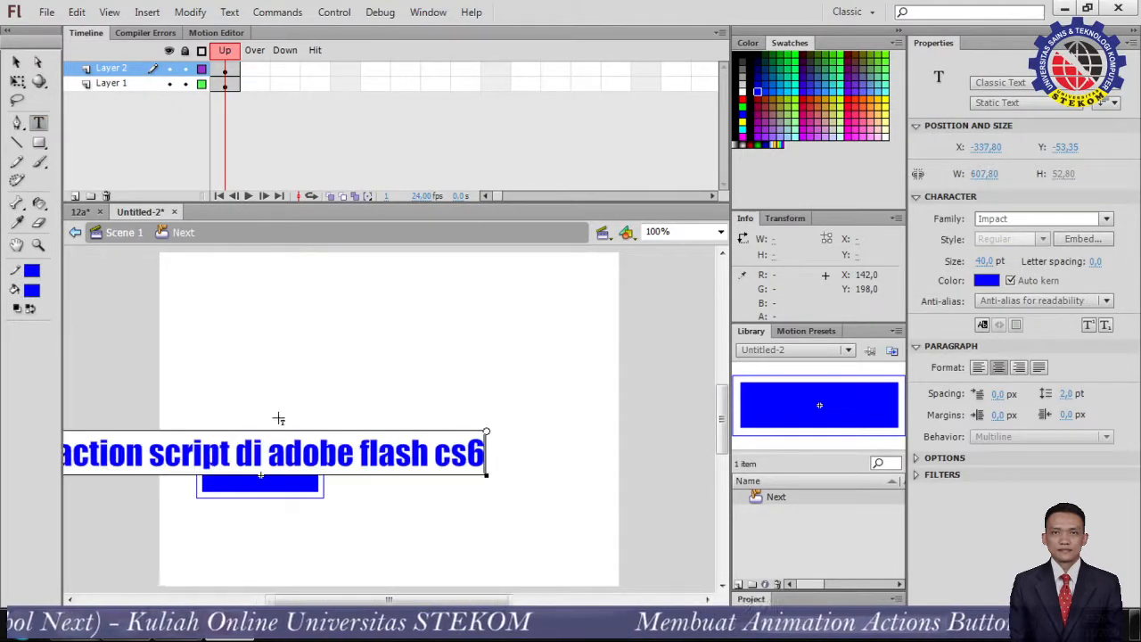
key(ctrl+z)
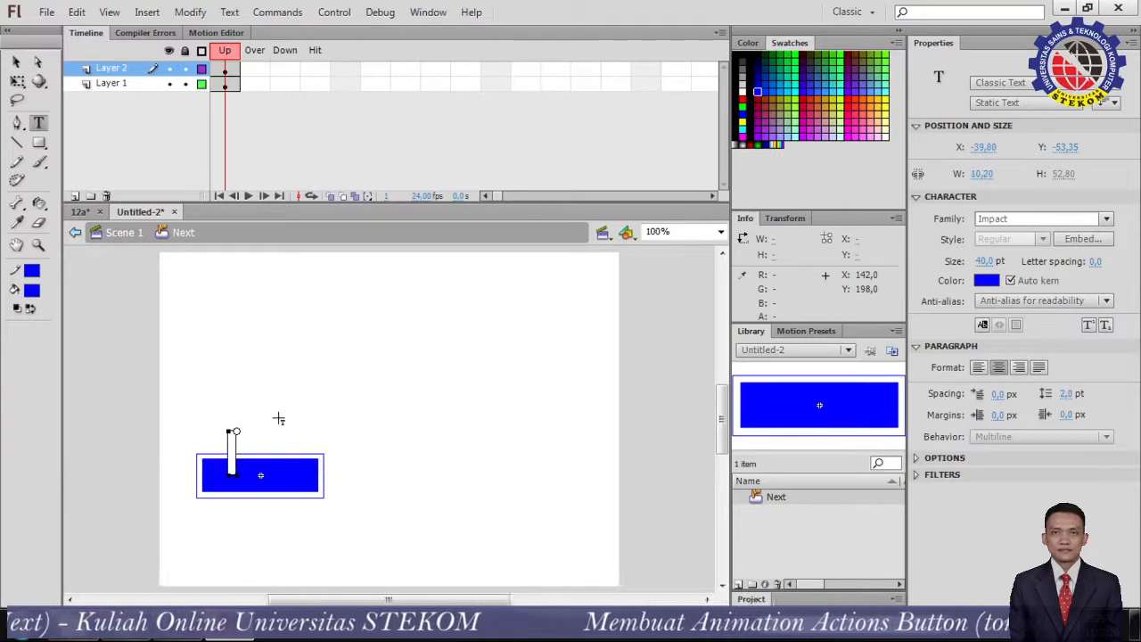
text(Next)
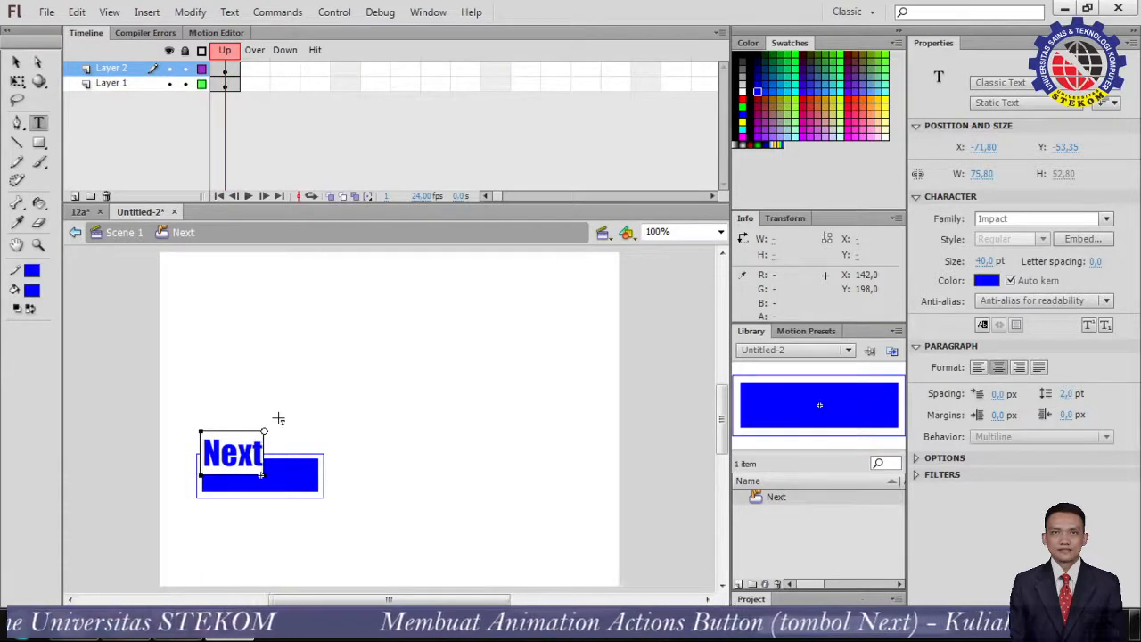
Recolor the "Next" text white
key(shift+Right)
key(shift+Right)
key(shift+Right)
key(shift+Right)
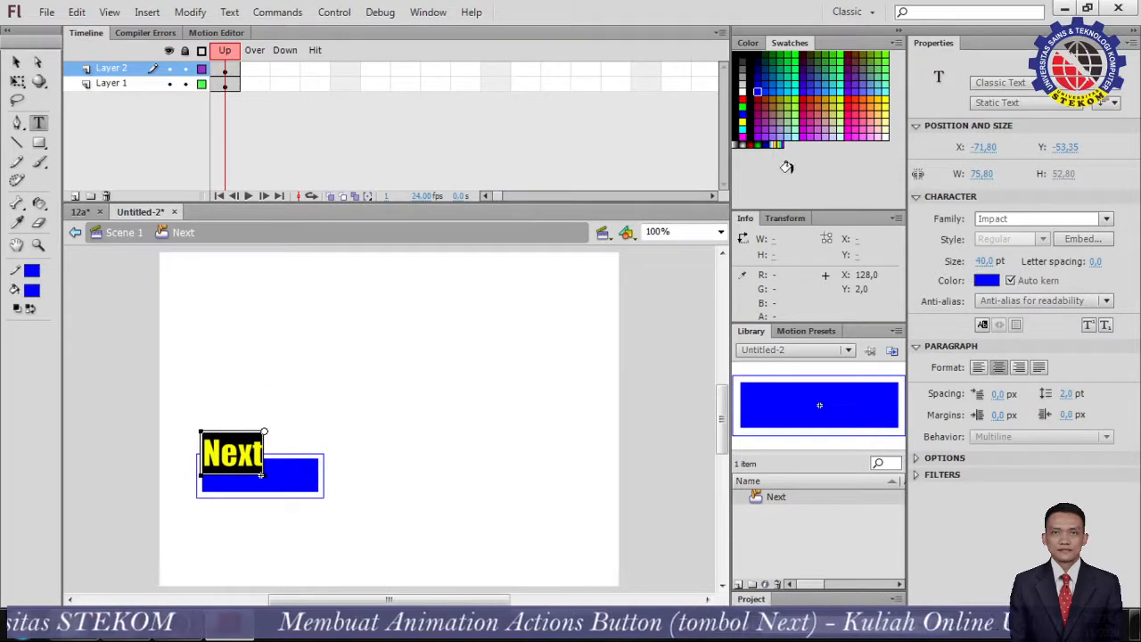
click(745, 89)
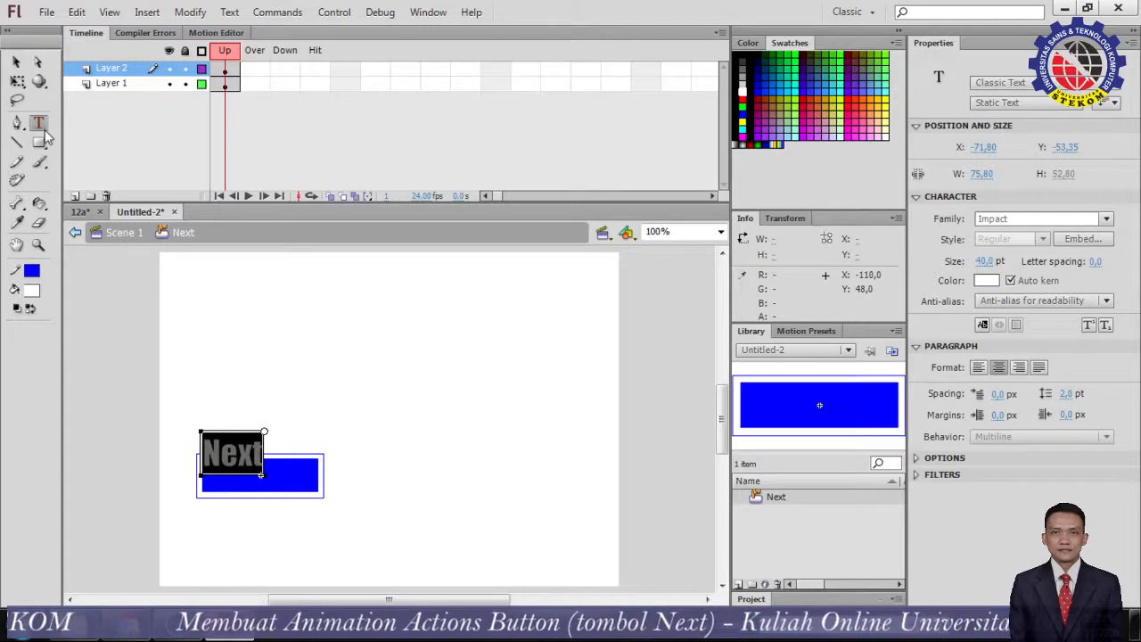
Scale the "Next" text to about 67.8 by 28.8 px and position it within the blue rectangle at about X -40.8, Y -13.8
click(17, 80)
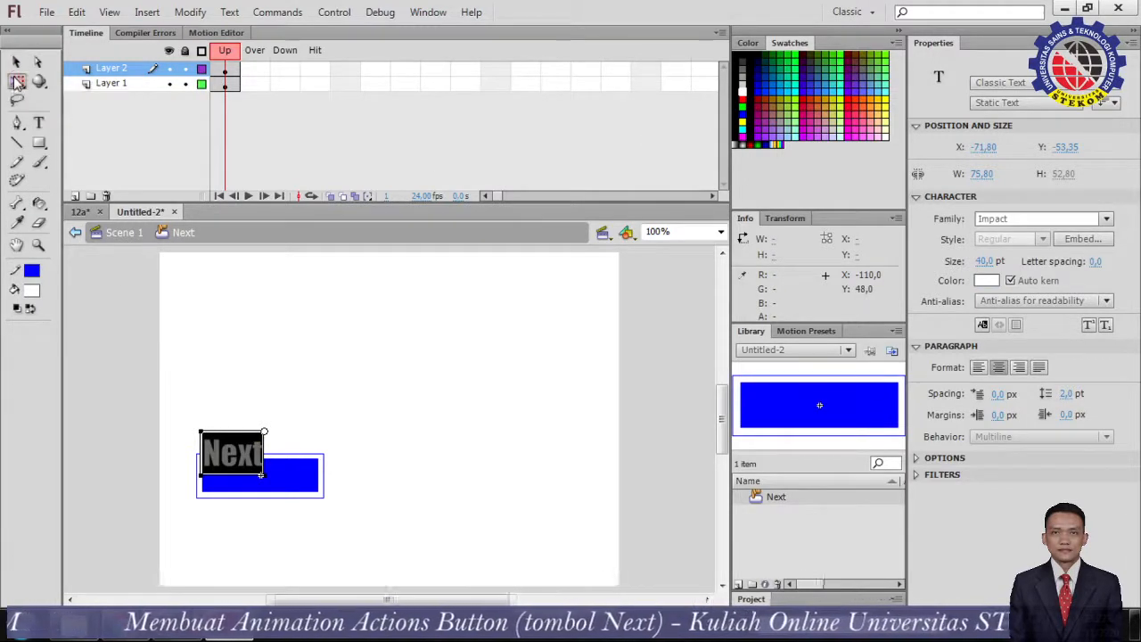
mouse_move(264, 476)
mouse_down()
mouse_move(250, 459)
mouse_move(265, 480)
mouse_up()
key(Up)
key(Up)
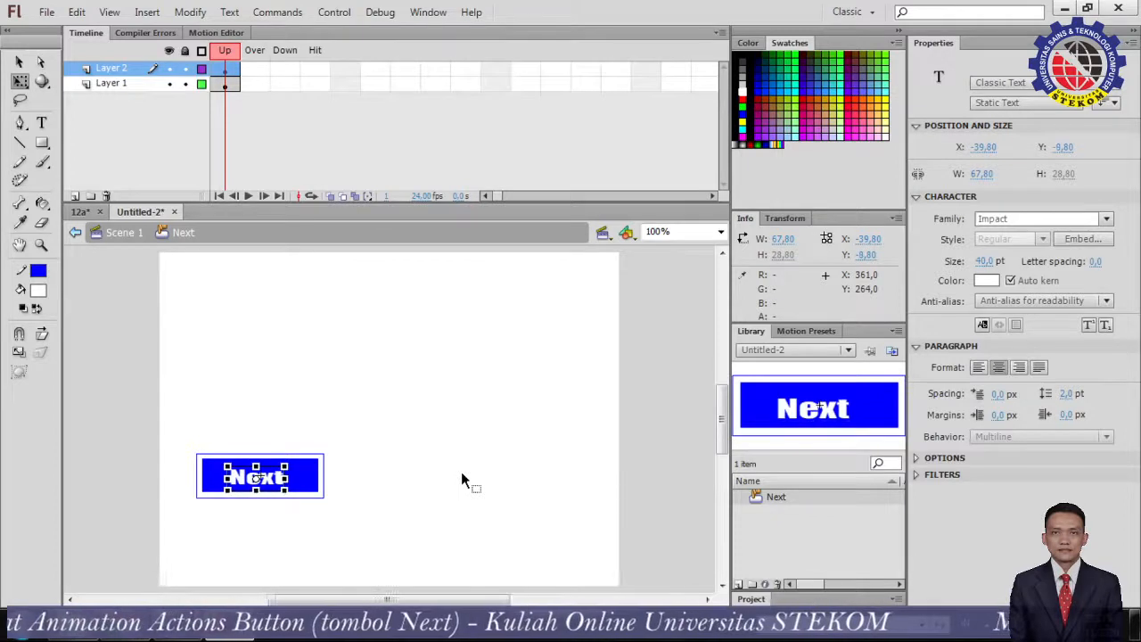
key(Up)
key(Left)
key(Left)
key(Up)
key(Up)
key(Right)
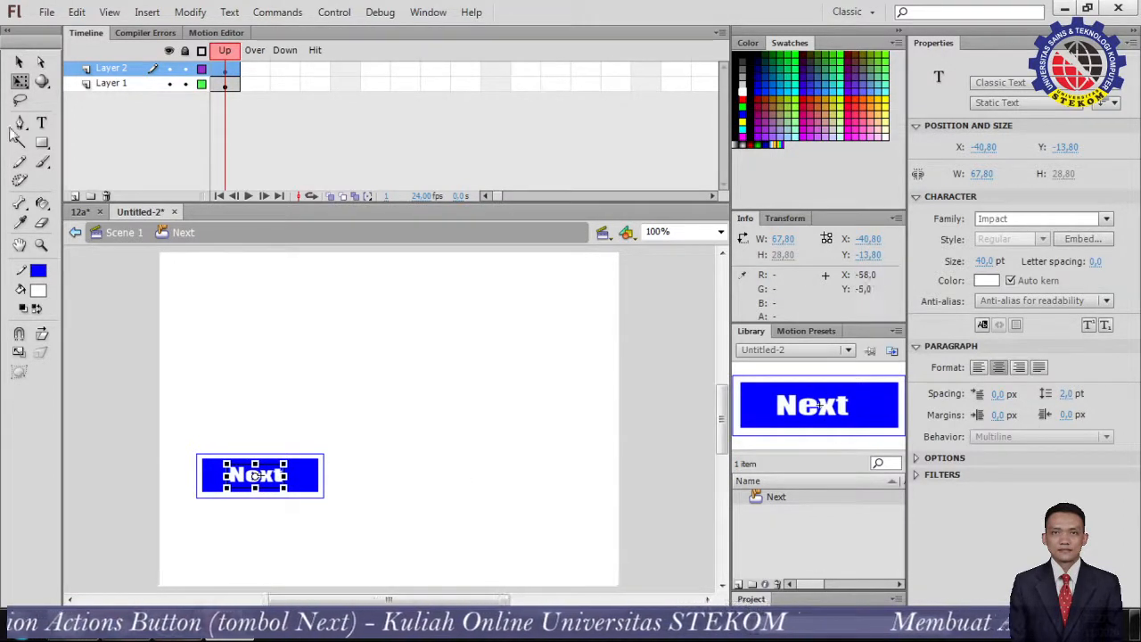
click(19, 61)
click(289, 341)
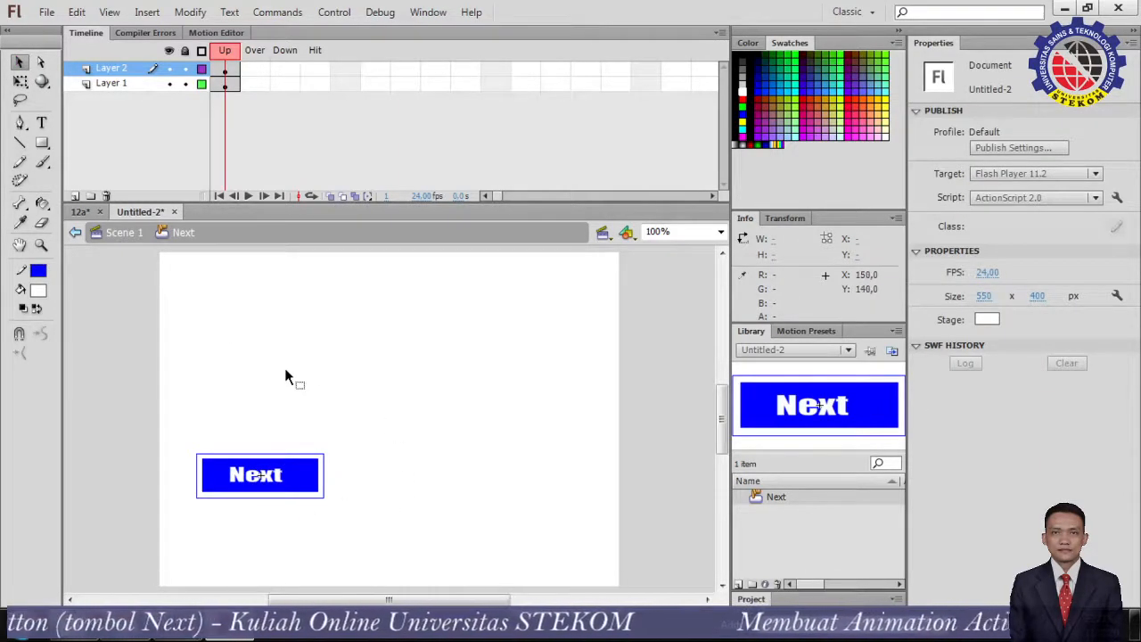
Insert a keyframe on Layer 1's Over frame and change the rectangle's fill there to the lighter blue #004FF7
click(227, 87)
click(227, 87)
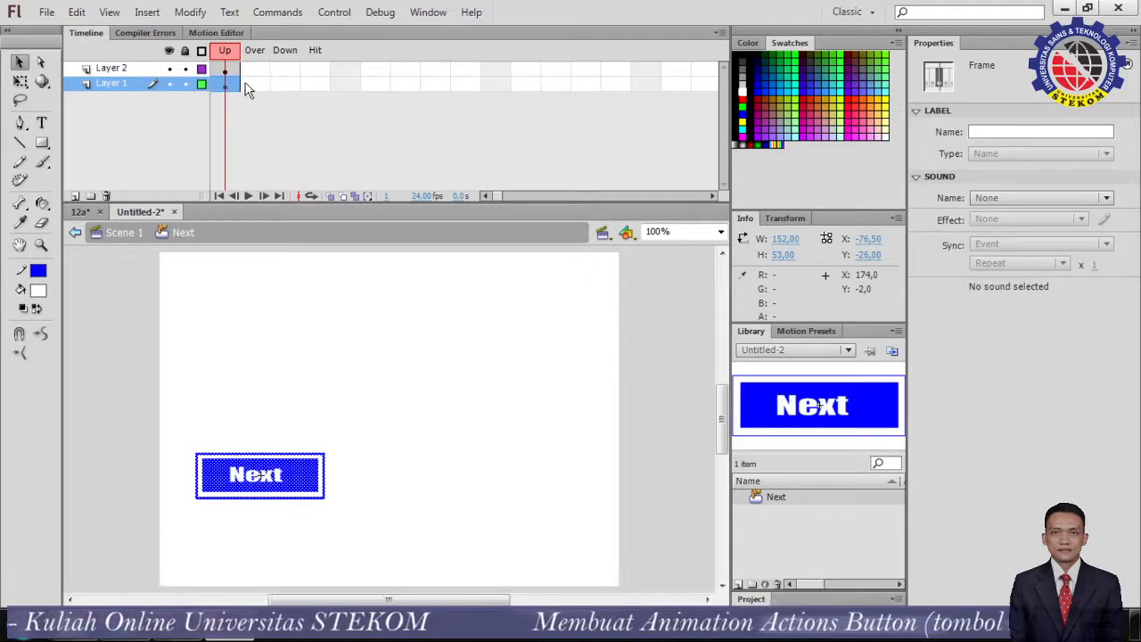
right_click(248, 85)
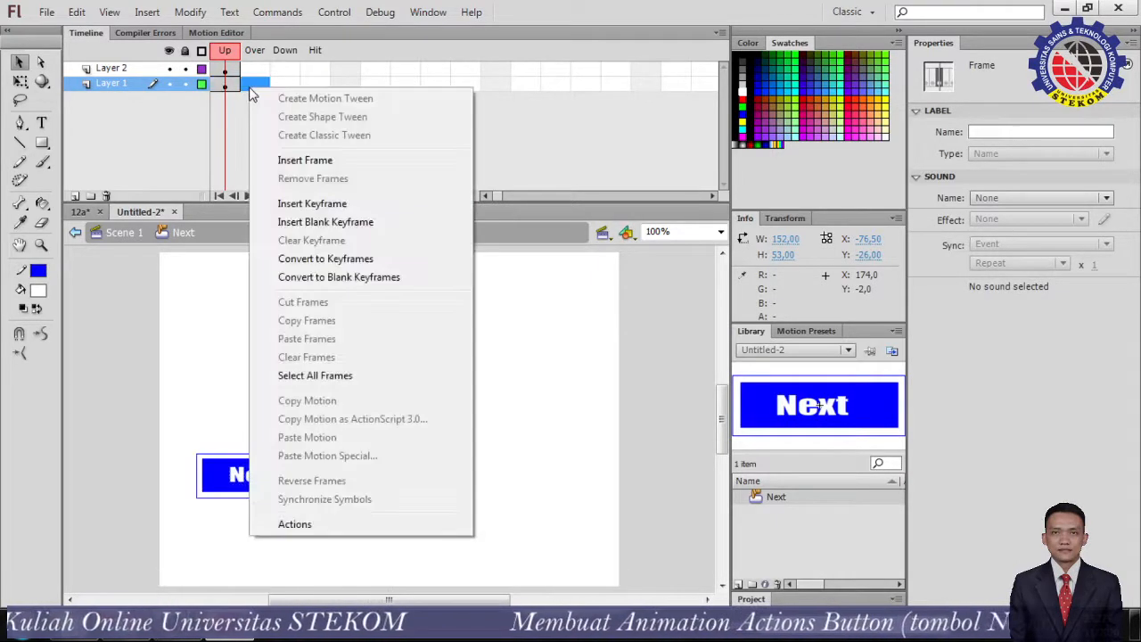
click(314, 209)
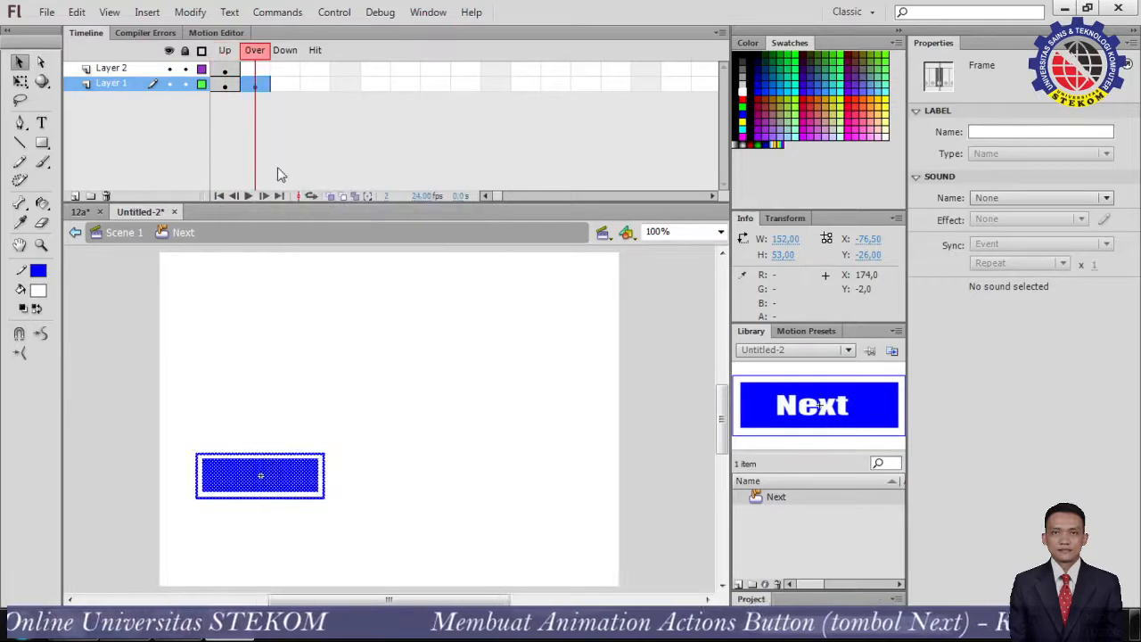
click(748, 43)
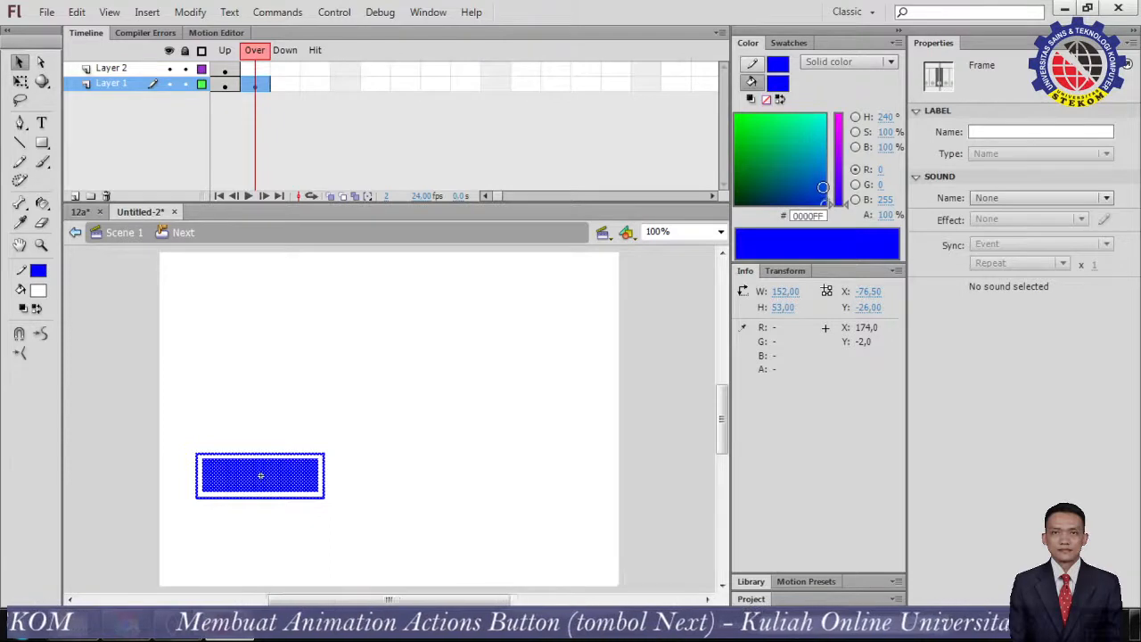
drag(822, 182, 822, 176)
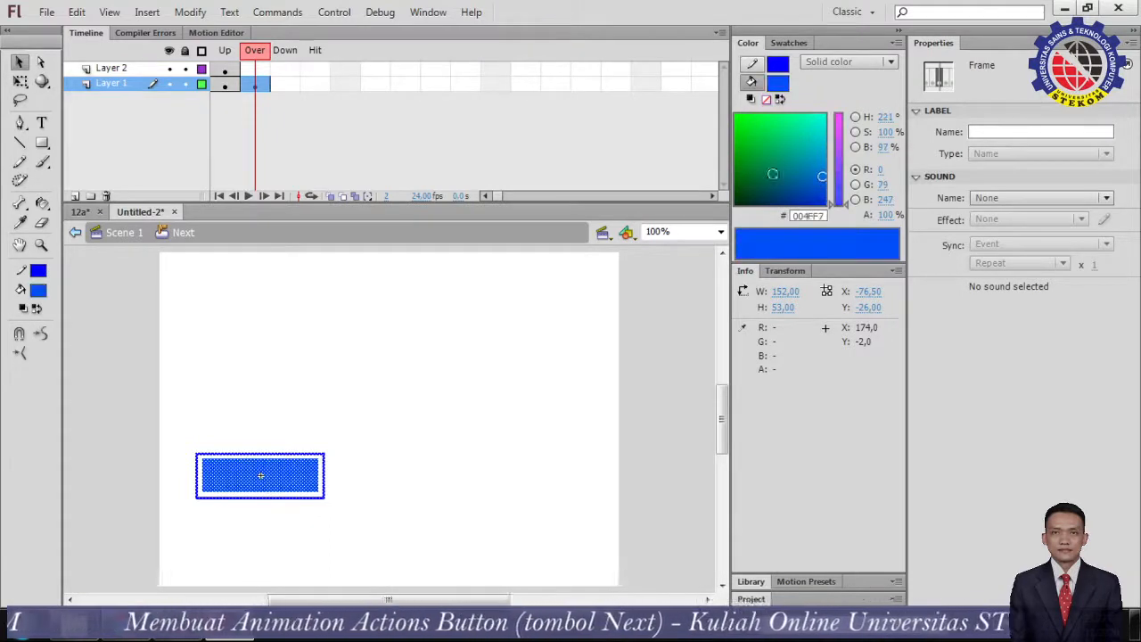
Insert a keyframe on Layer 1's Down frame and change the rectangle's fill there to #007BF5
right_click(286, 84)
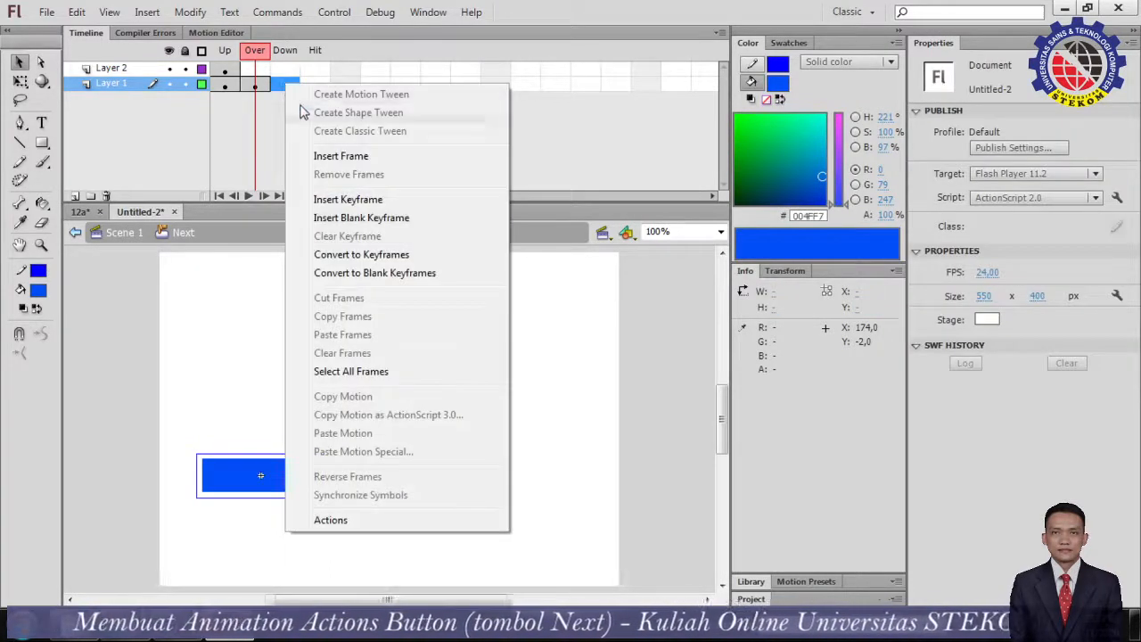
click(350, 199)
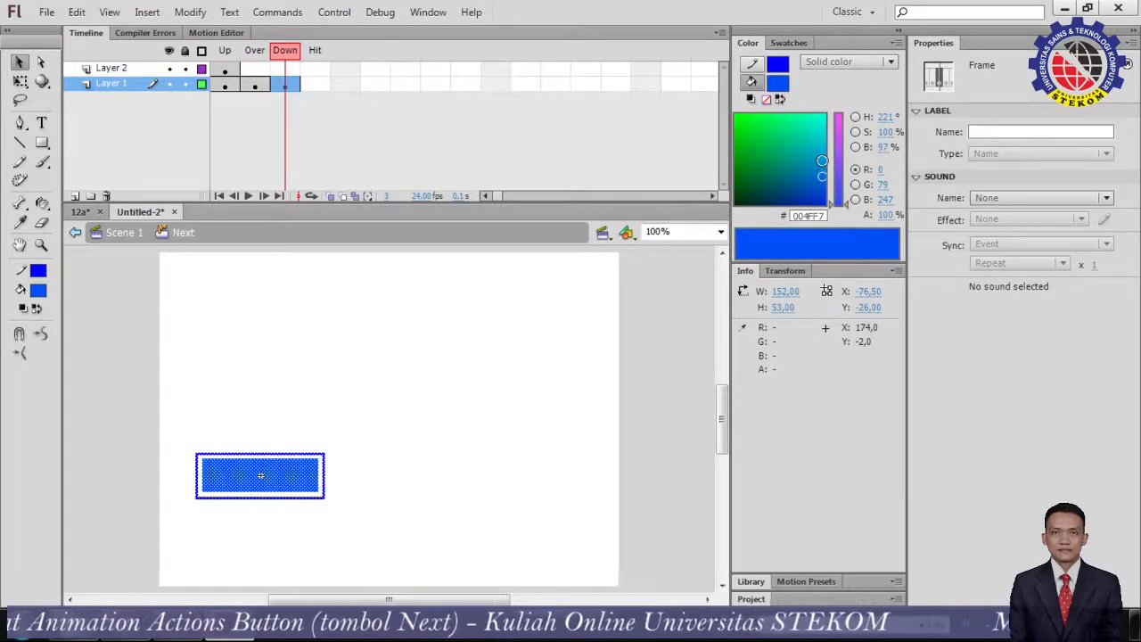
click(822, 160)
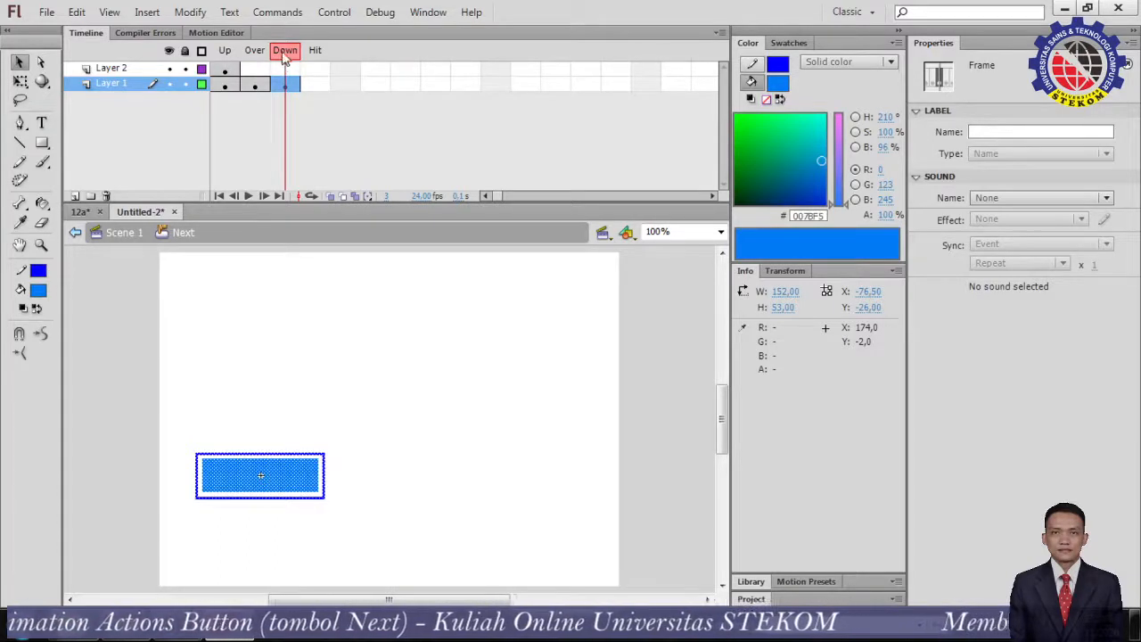
Compare the button's appearance across the Up, Over and Down frames
click(225, 52)
click(255, 52)
click(286, 52)
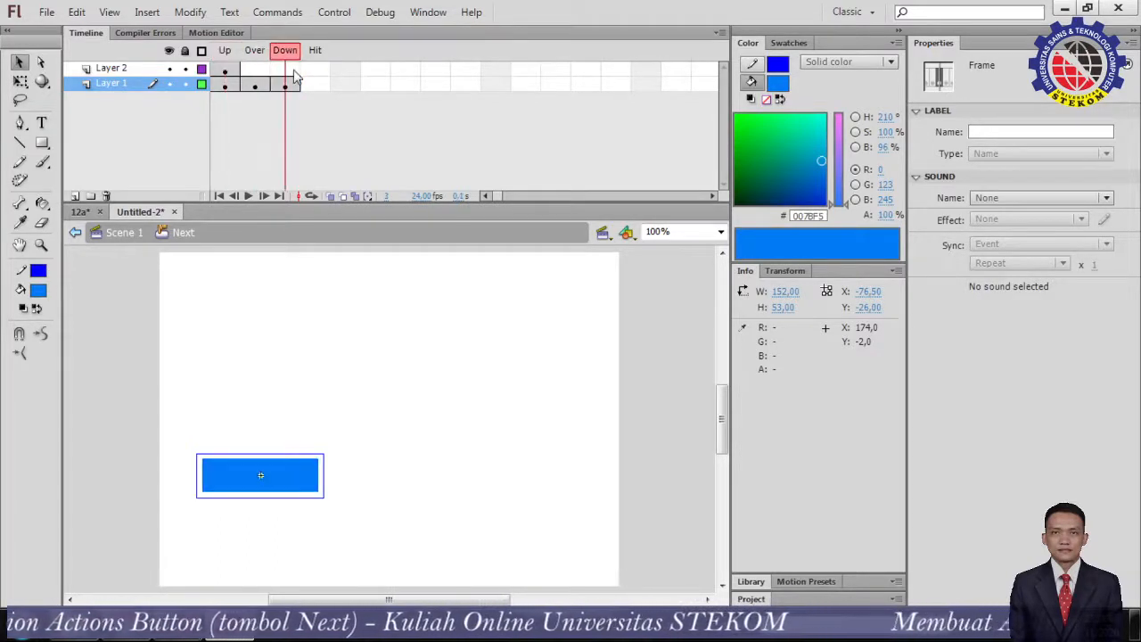
key(comma)
key(comma)
key(period)
key(period)
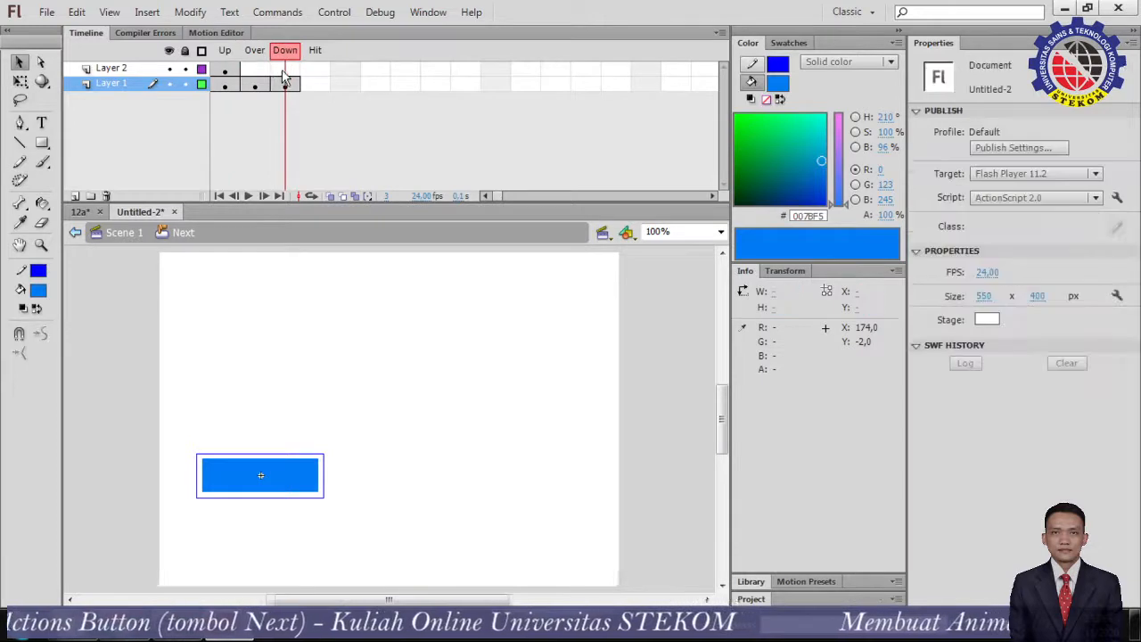
Extend the text layer with frames through the Down state and check the label on the button's states
right_click(287, 72)
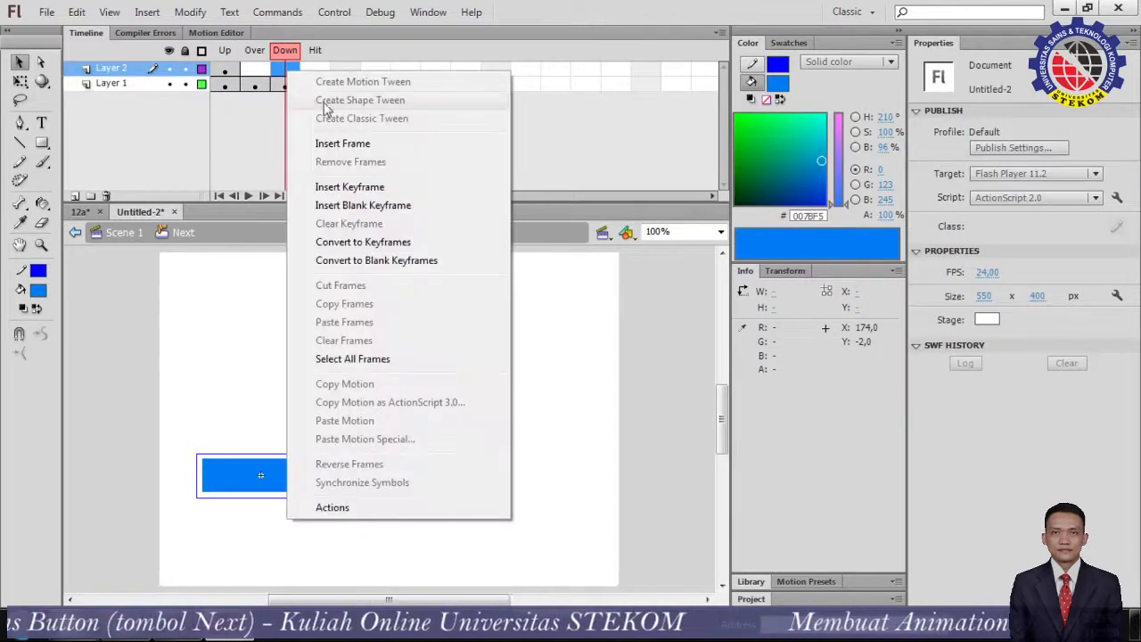
click(348, 145)
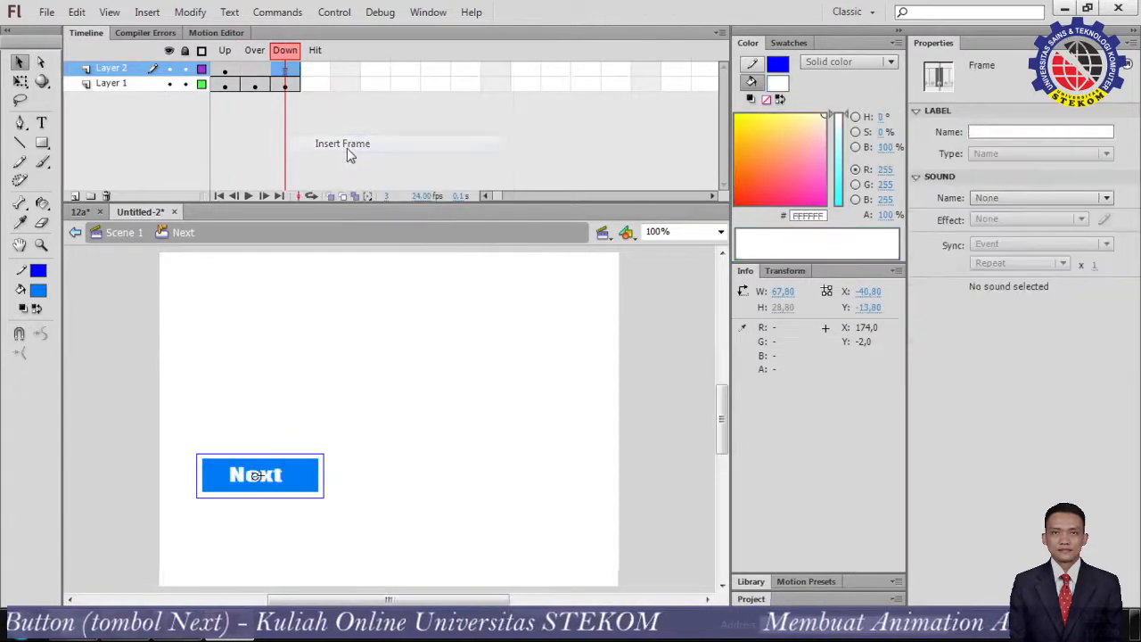
click(260, 52)
mouse_move(264, 55)
mouse_down()
mouse_move(210, 59)
mouse_move(294, 83)
mouse_move(257, 73)
mouse_up()
click(312, 286)
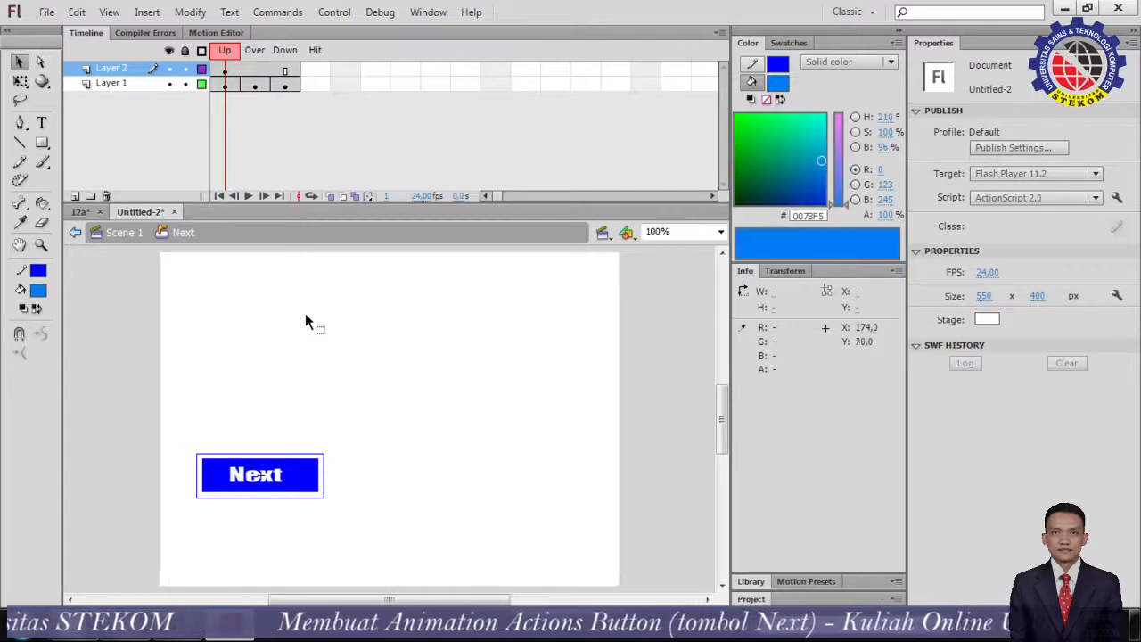
Return to Scene 1 and add a new layer above the button layer, with its first frame selected
click(122, 232)
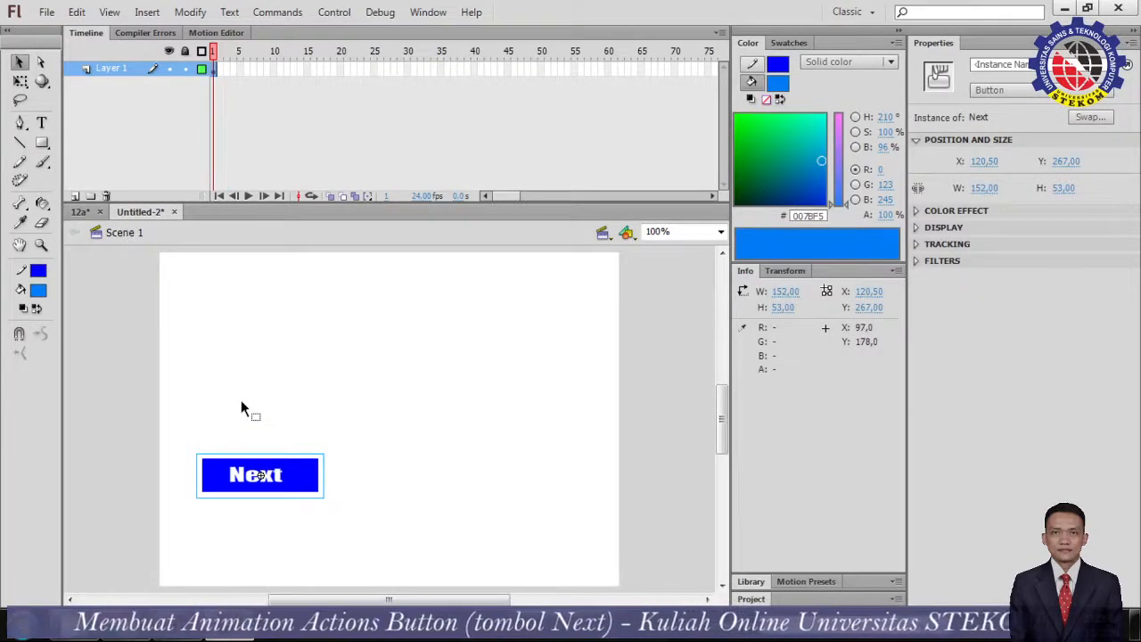
click(74, 196)
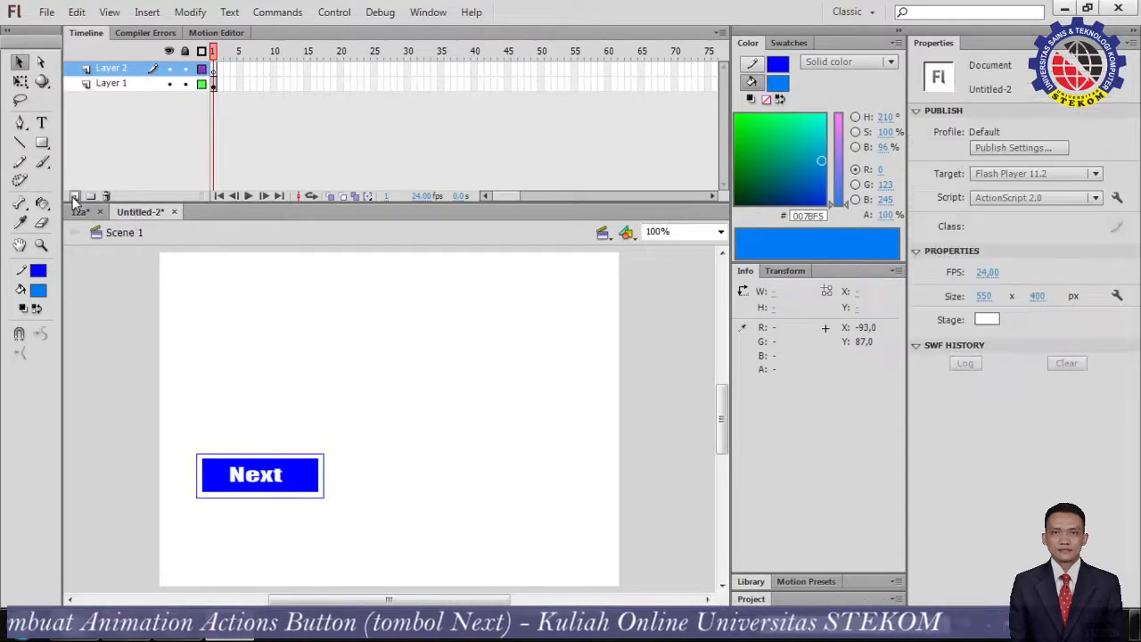
click(214, 72)
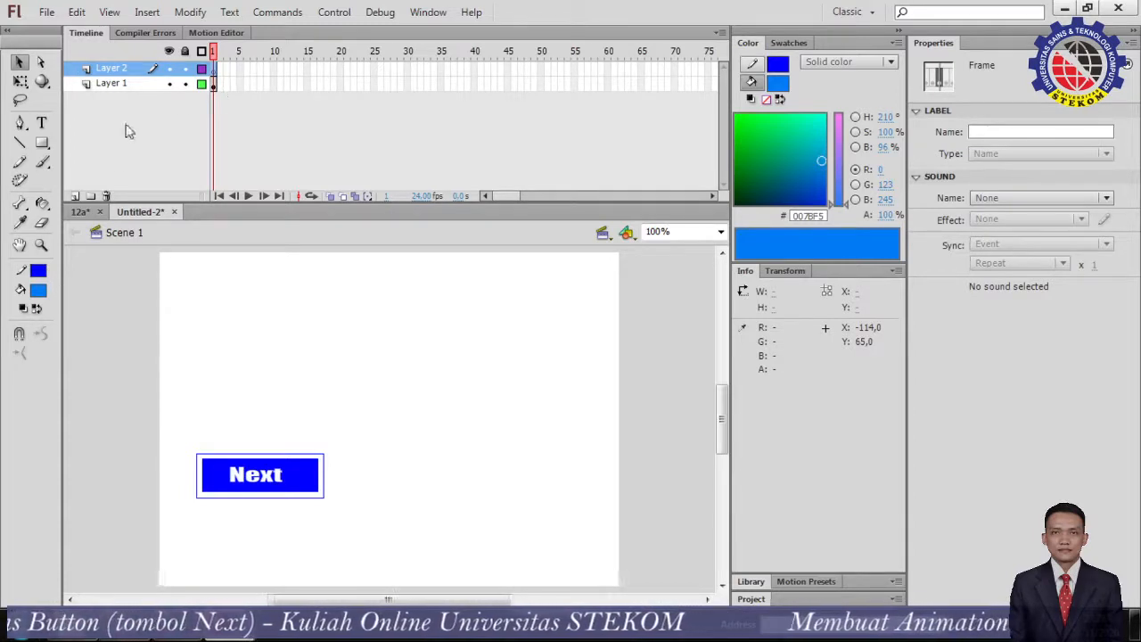
Import the sample pictures Hydrangeas, Jellyfish, Koala, Lighthouse, Penguins and Tulips into the library
click(46, 12)
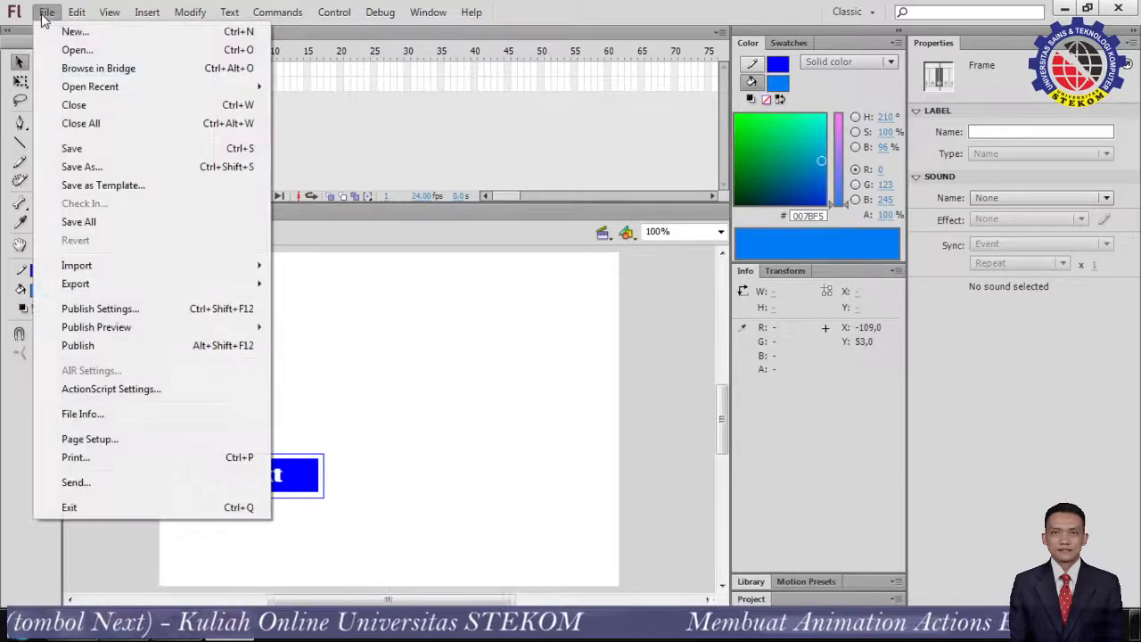
mouse_move(107, 265)
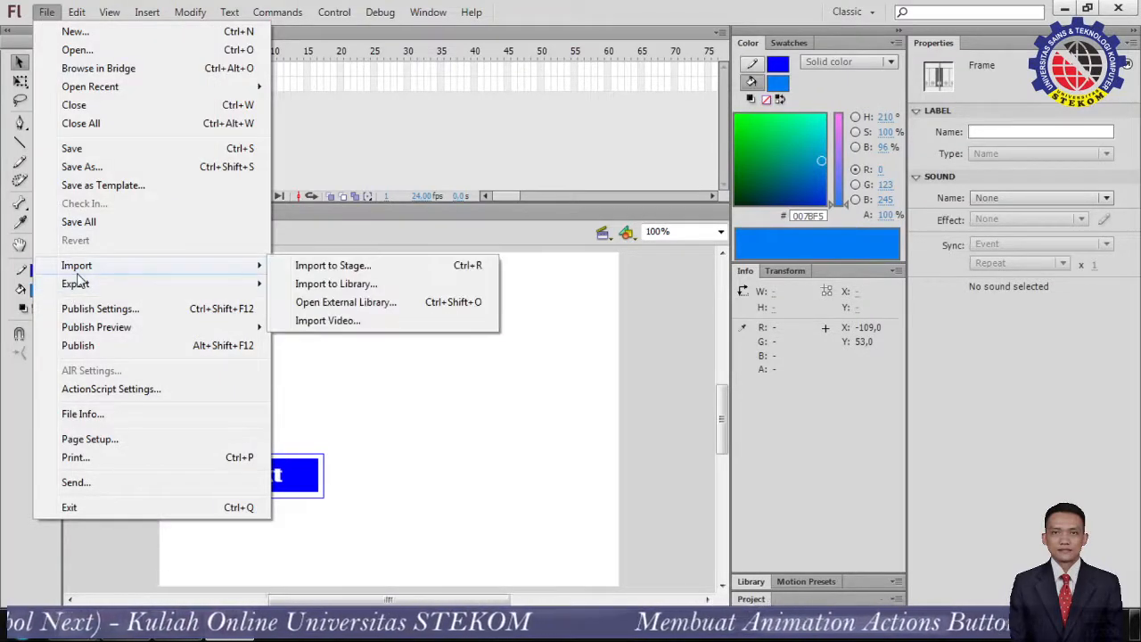
click(332, 284)
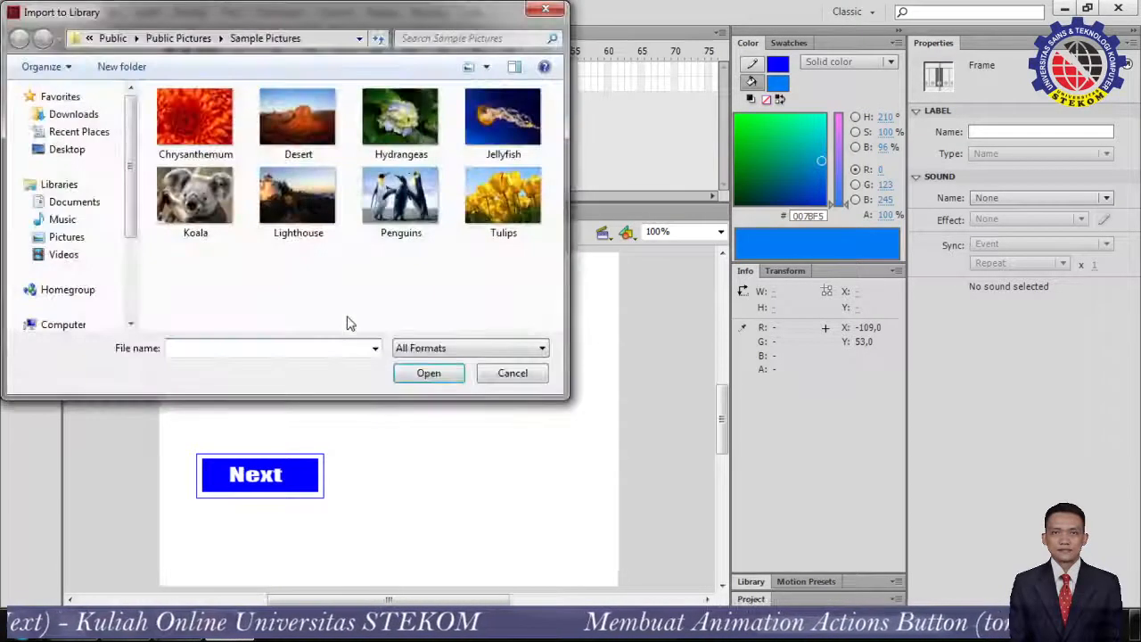
click(205, 219)
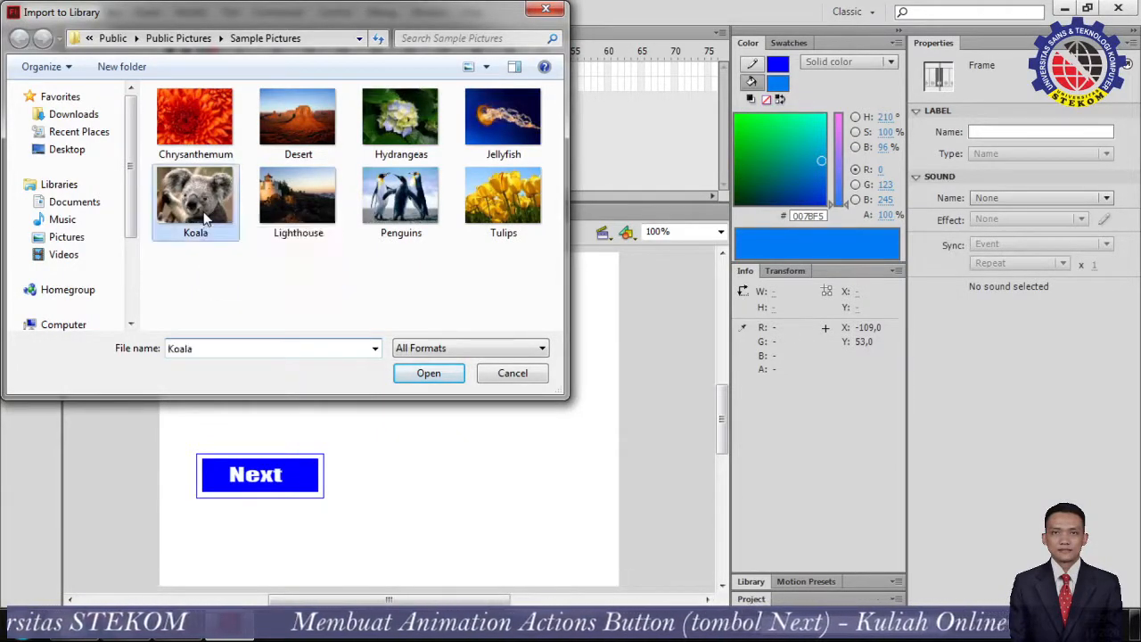
ctrl+click(310, 203)
ctrl+click(402, 198)
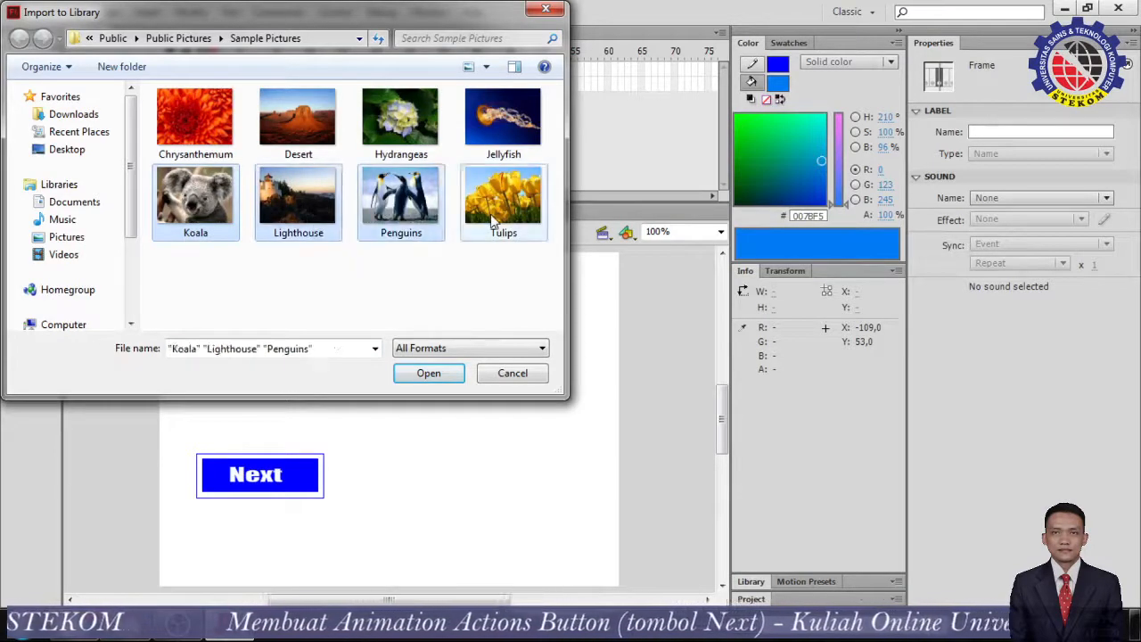
ctrl+click(502, 198)
ctrl+click(488, 145)
ctrl+click(401, 125)
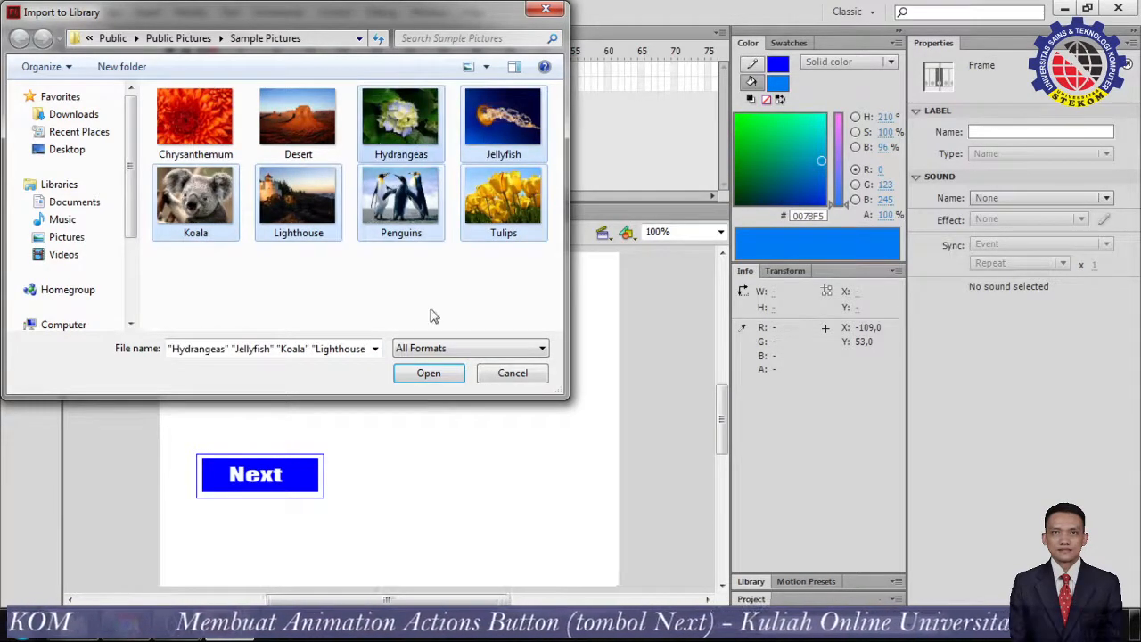
click(429, 374)
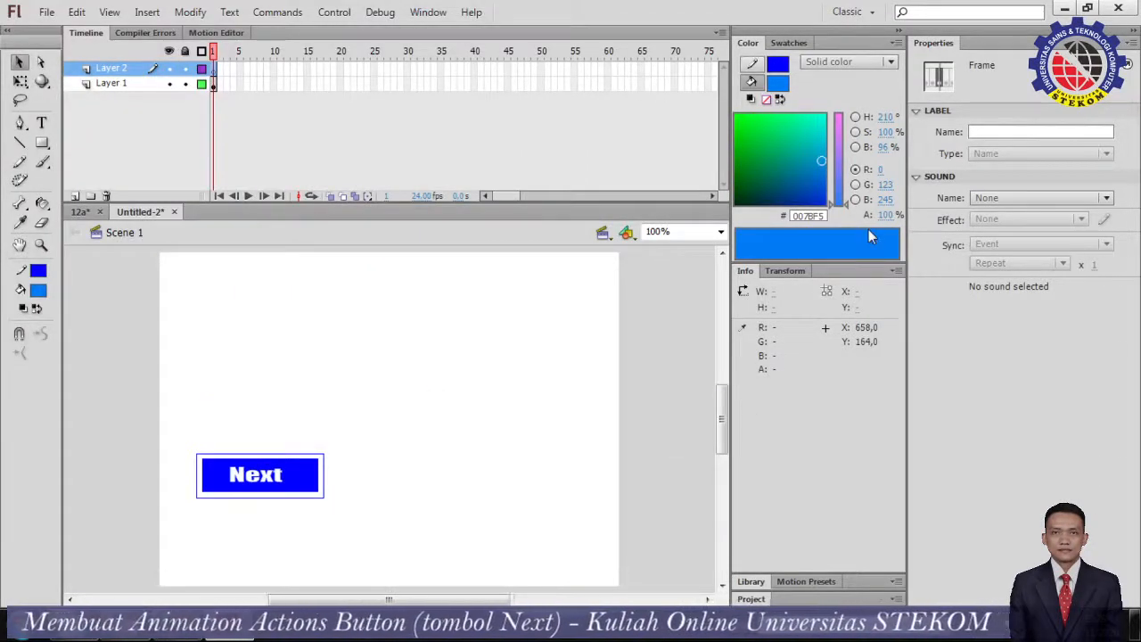
Show the library items and place Hydrangeas.jpg on the stage in frame 1 of Layer 2
click(790, 43)
click(749, 43)
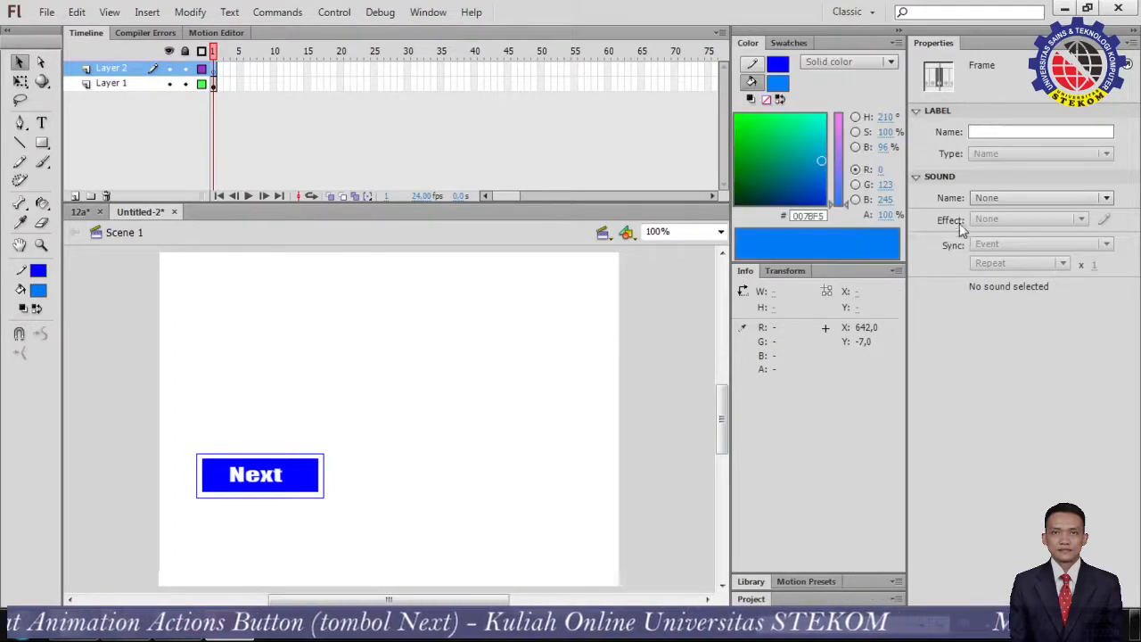
click(795, 582)
click(751, 486)
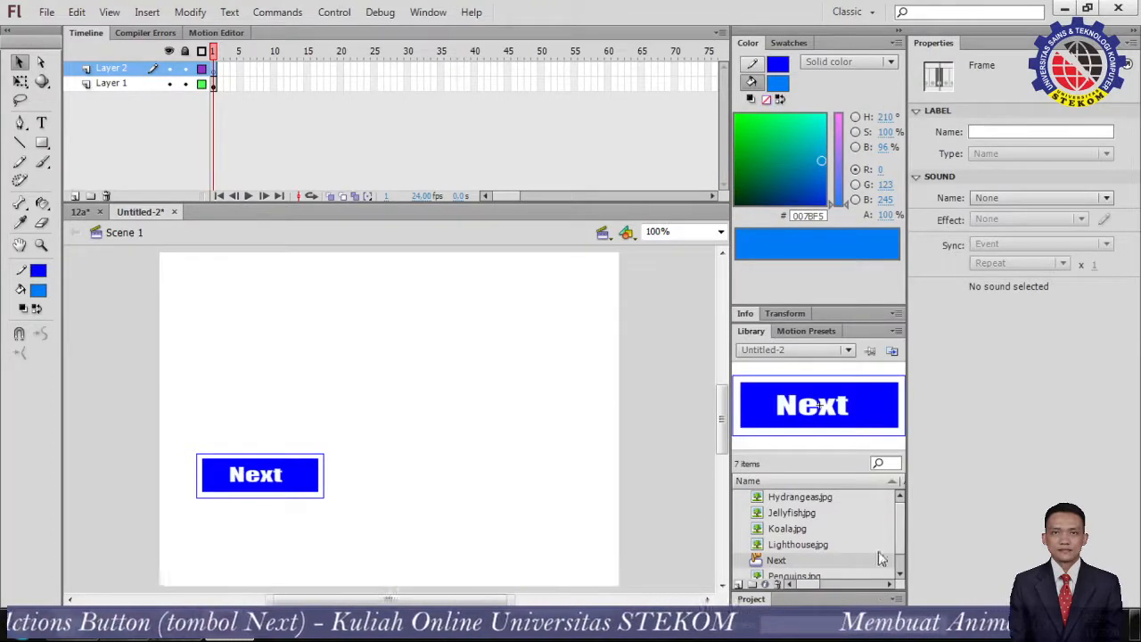
drag(901, 530, 890, 498)
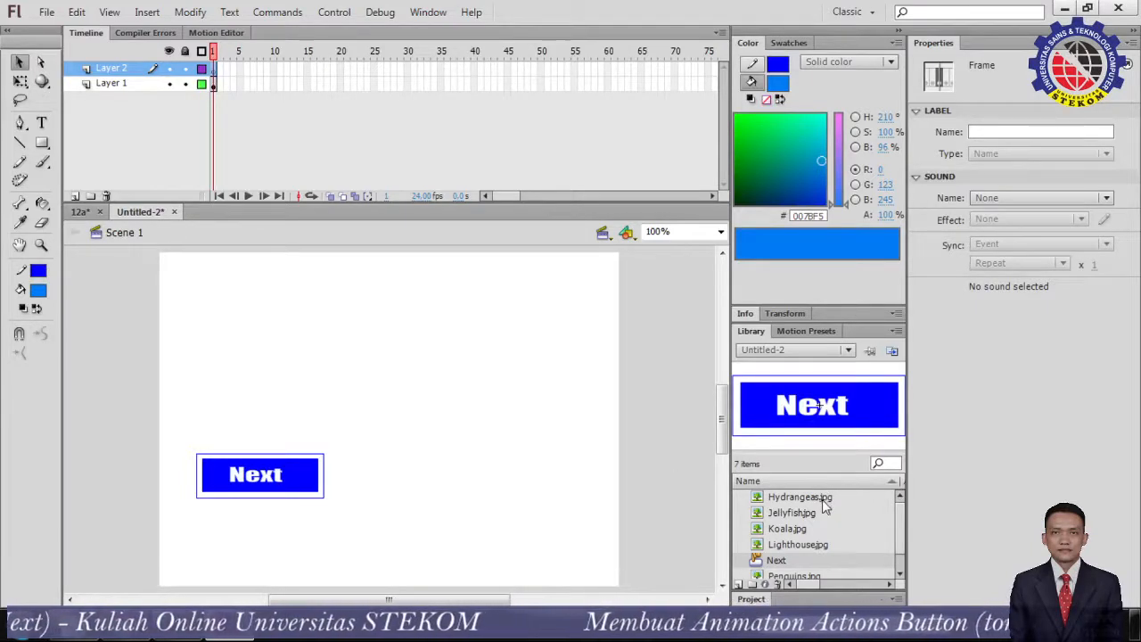
drag(822, 501, 314, 342)
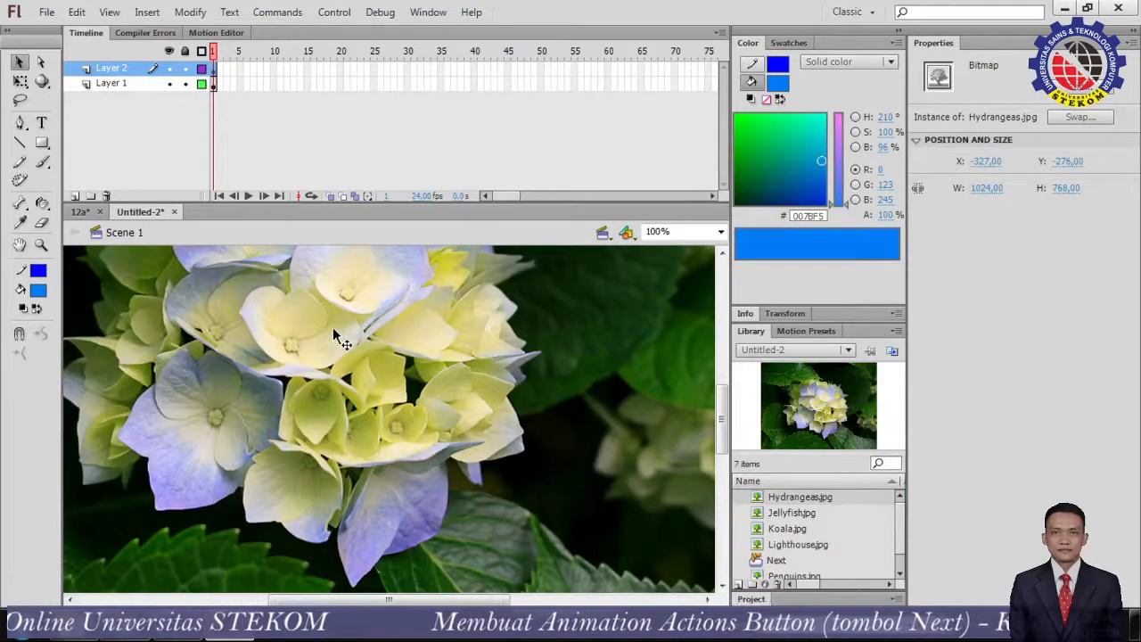
Scale the Hydrangeas picture down about its centre with Free Transform to about 201 × 175 px
scroll(335, 334, down, 4)
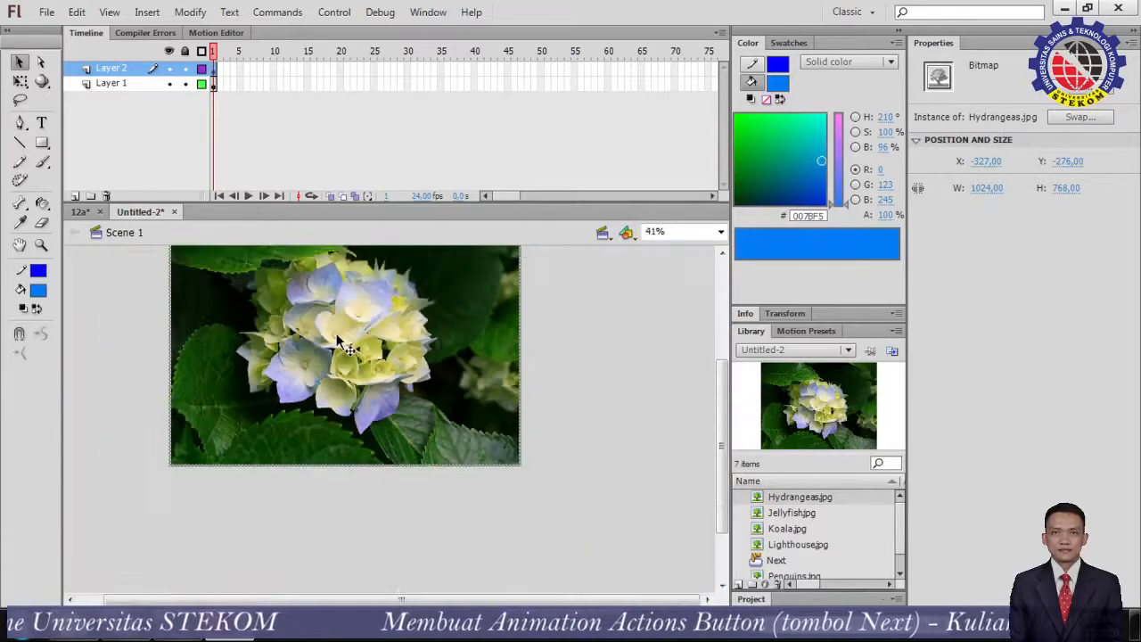
click(22, 81)
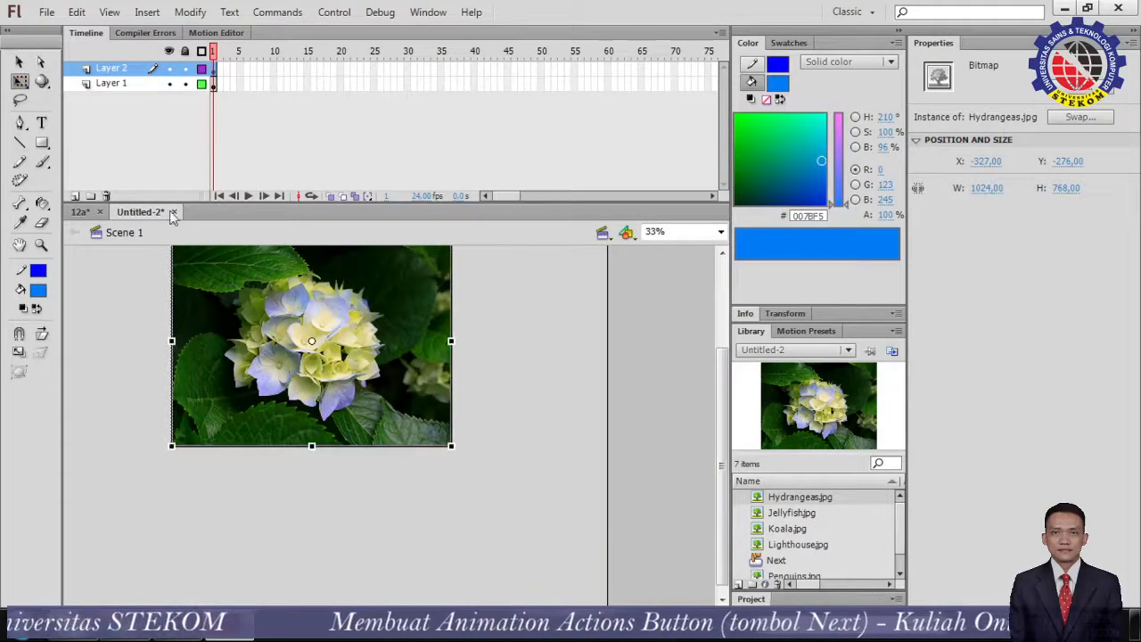
scroll(329, 370, down, 2)
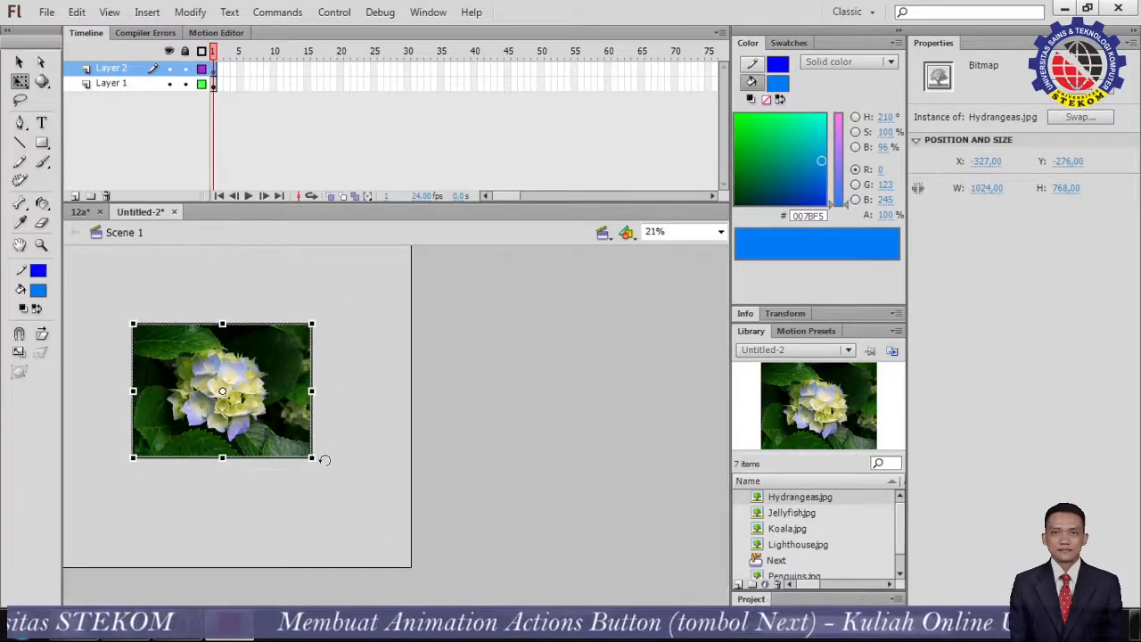
drag(314, 460, 241, 407)
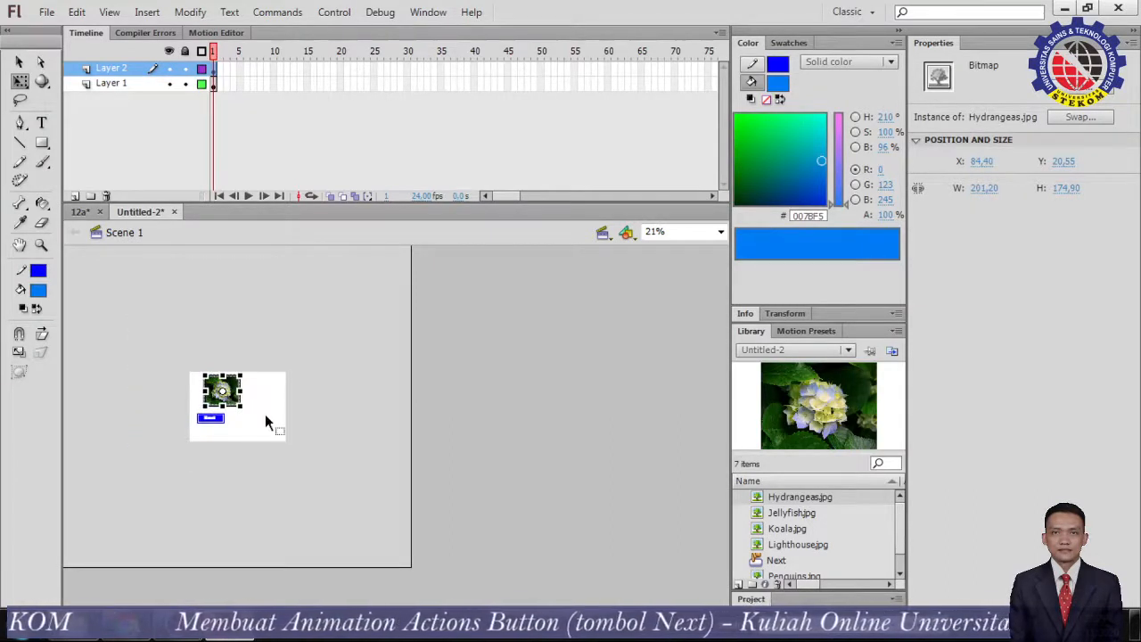
Resize the Hydrangeas picture to about 243 × 171 px and move it to the upper middle of the stage, above the Next button
scroll(265, 413, up, 3)
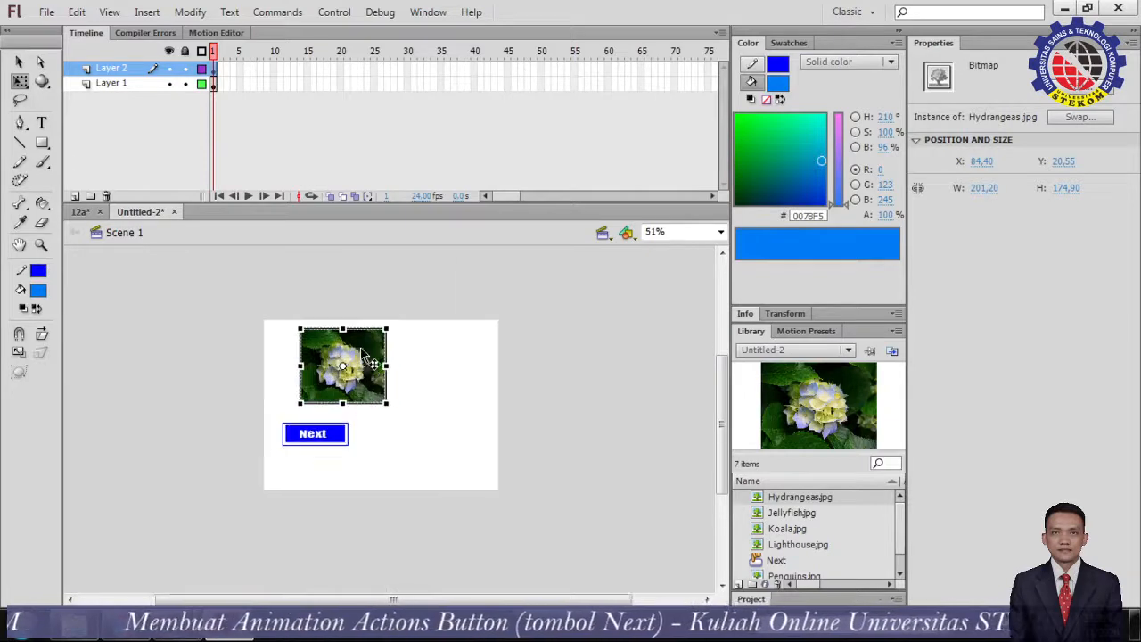
scroll(363, 360, up, 2)
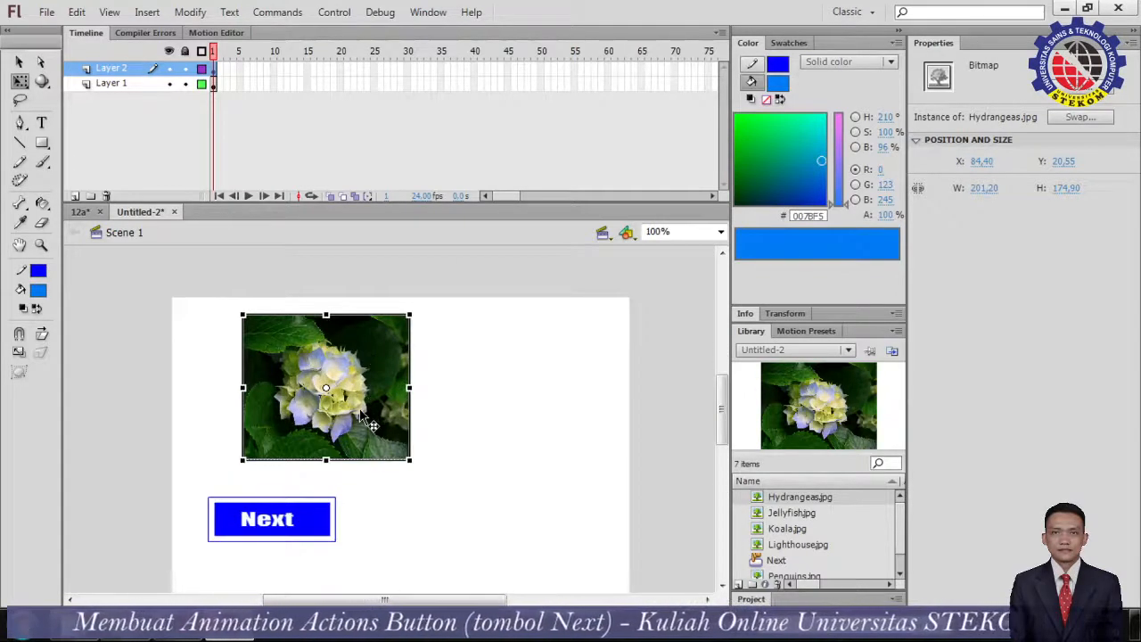
drag(326, 315, 329, 330)
drag(342, 371, 401, 373)
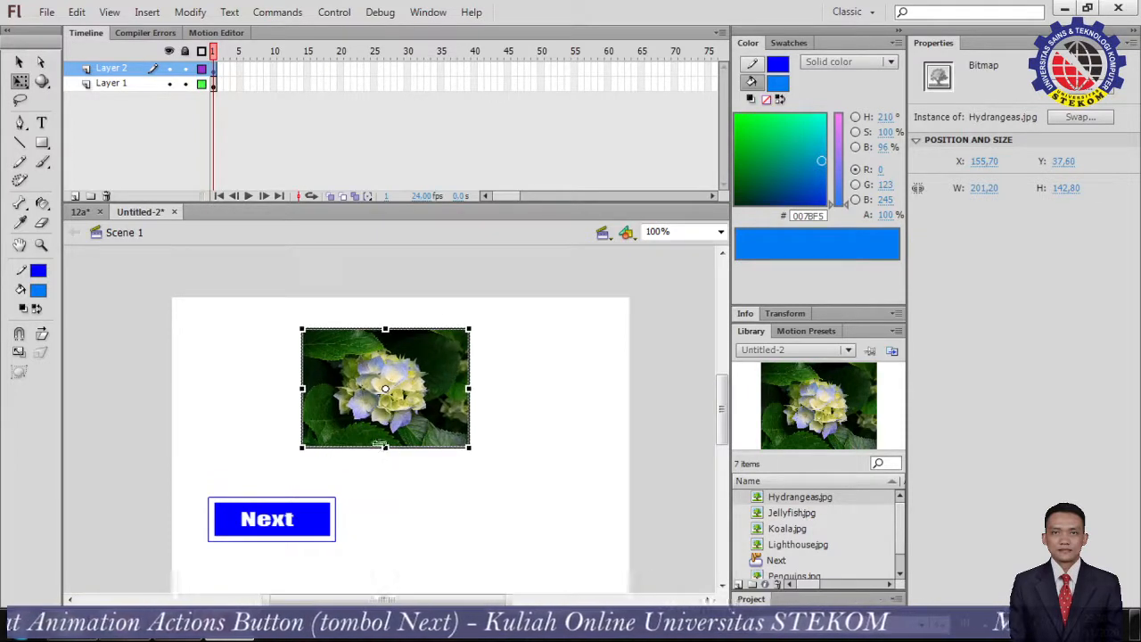
drag(386, 448, 386, 460)
drag(301, 388, 359, 404)
click(491, 408)
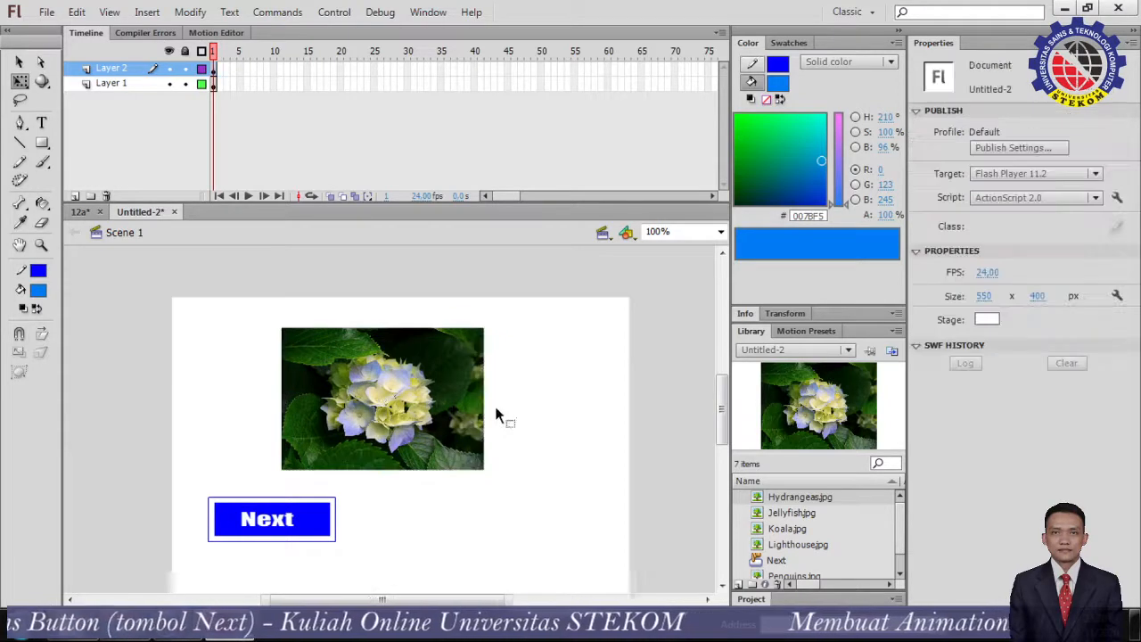
Nudge the Hydrangeas picture horizontally to X 141.60 to centre it better on the stage
click(396, 424)
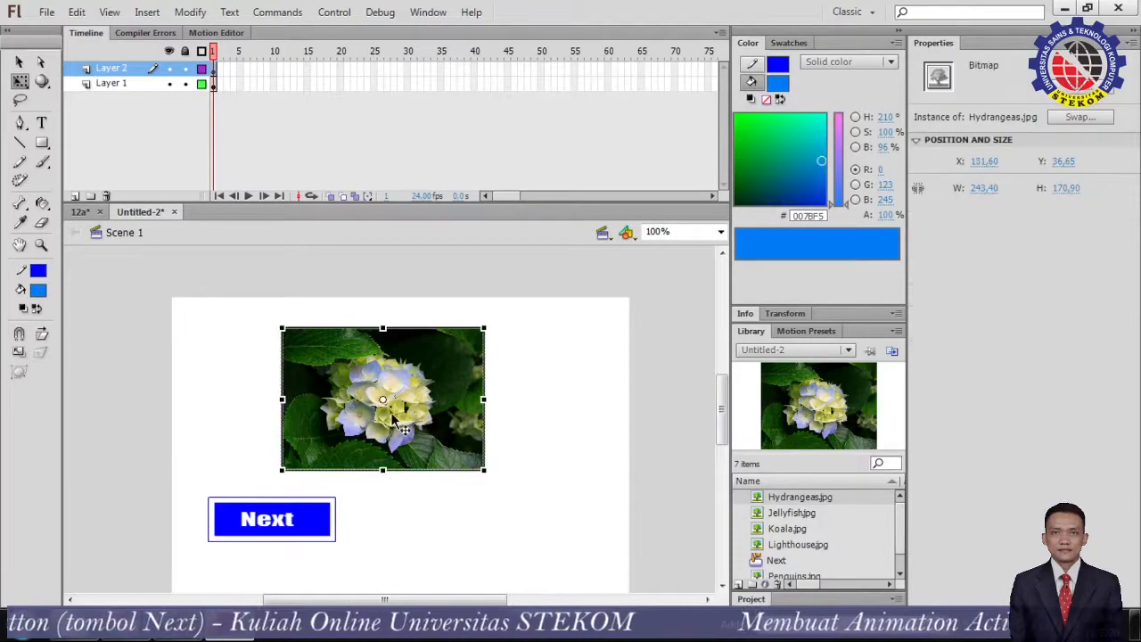
key(Right)
key(Right)
key(Right)
key(Right)
key(Right)
key(Right)
key(Right)
key(Right)
key(Right)
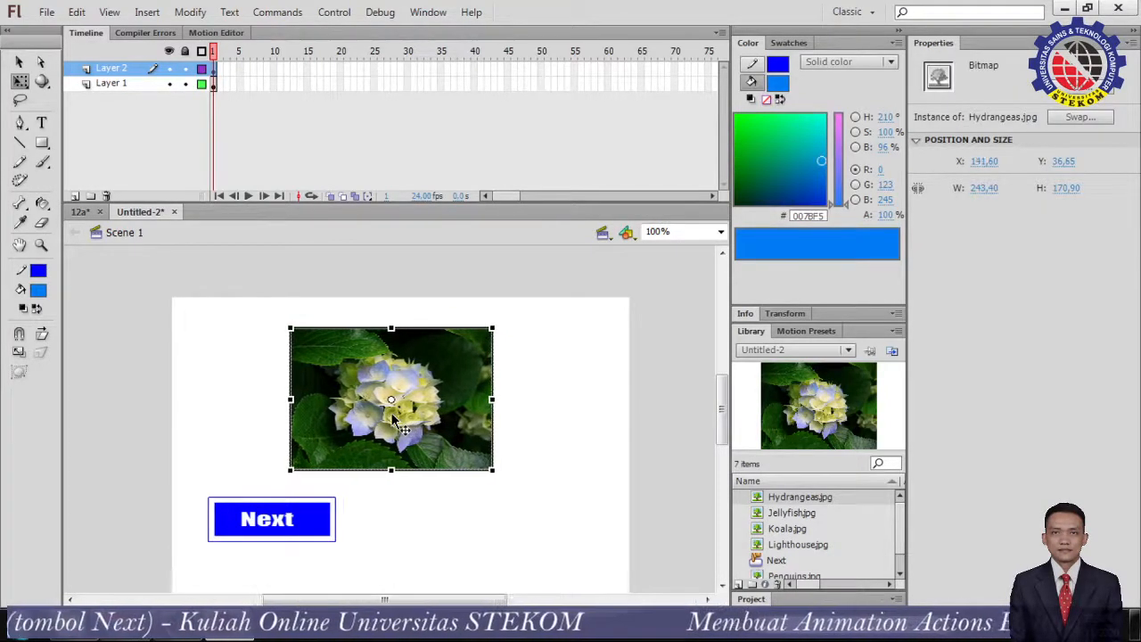
click(548, 386)
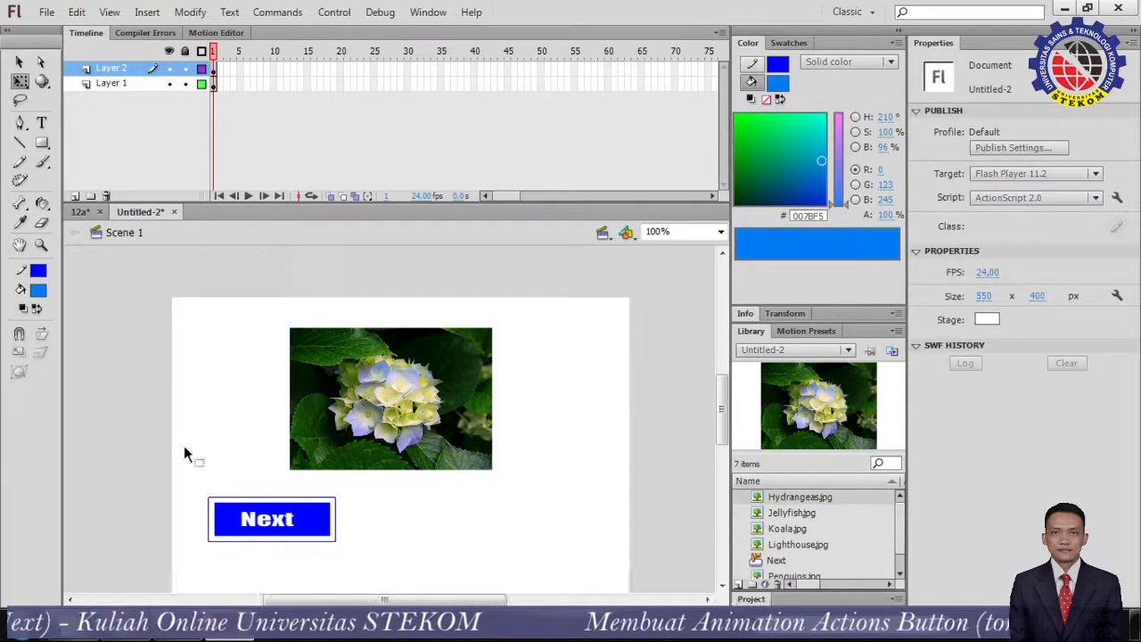
Show the rulers and place two vertical and two horizontal guides along the edges of the Hydrangeas picture
click(294, 383)
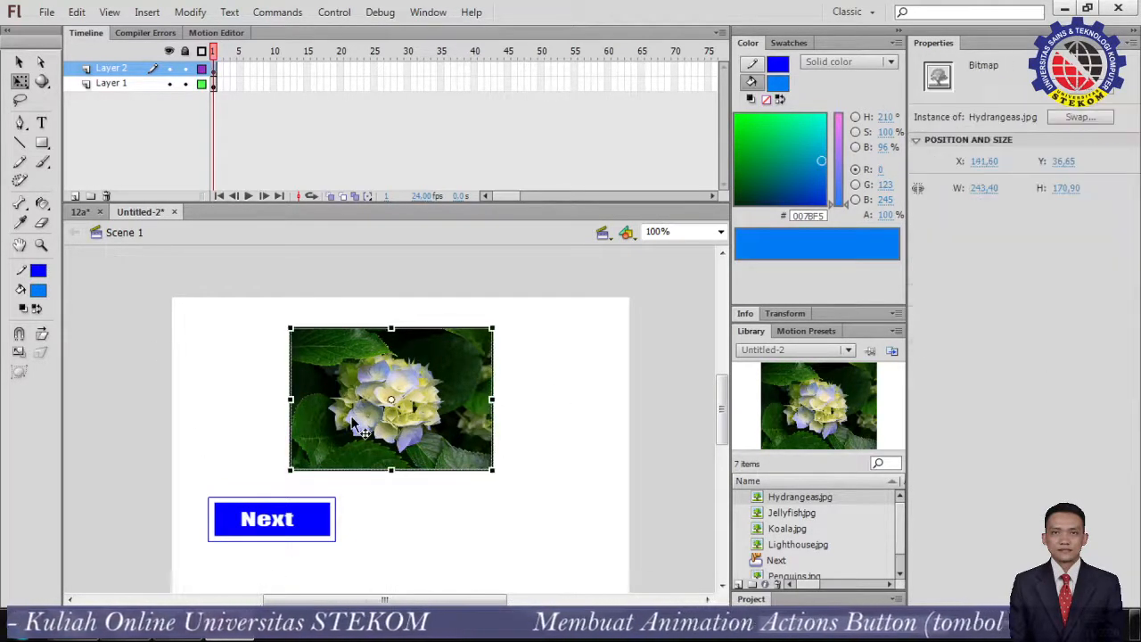
click(110, 12)
click(135, 161)
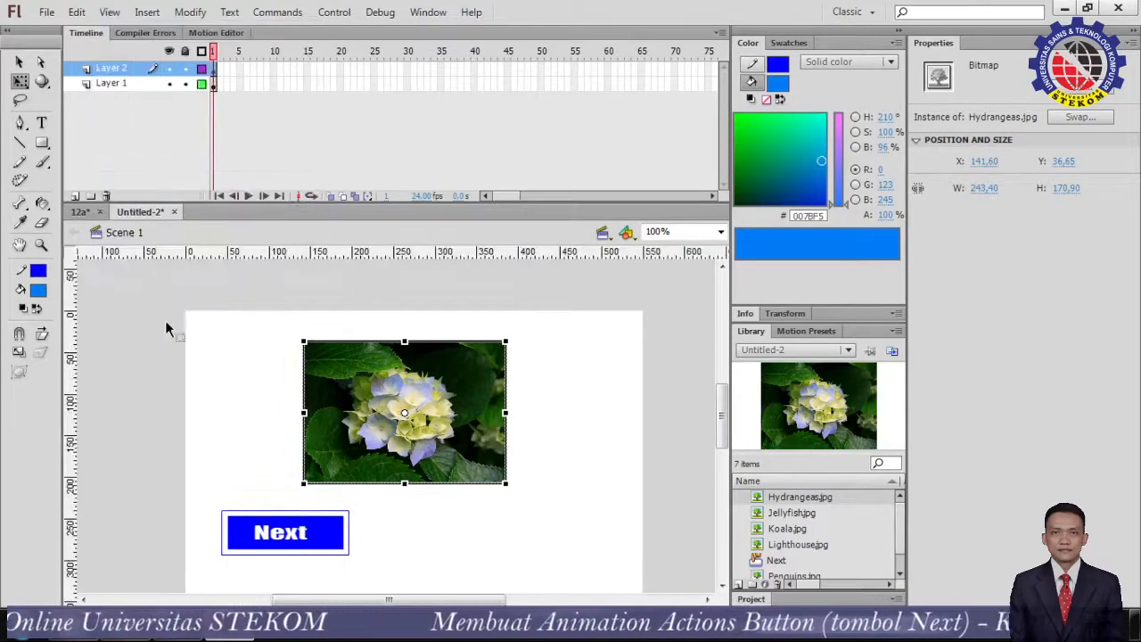
drag(68, 349, 506, 412)
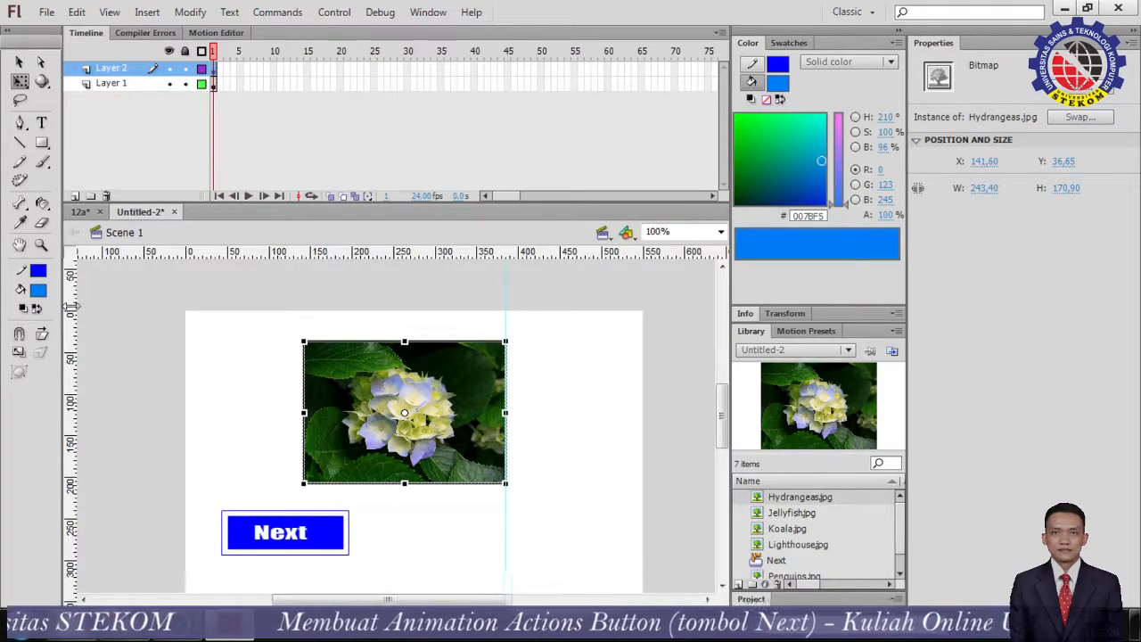
drag(77, 350, 305, 397)
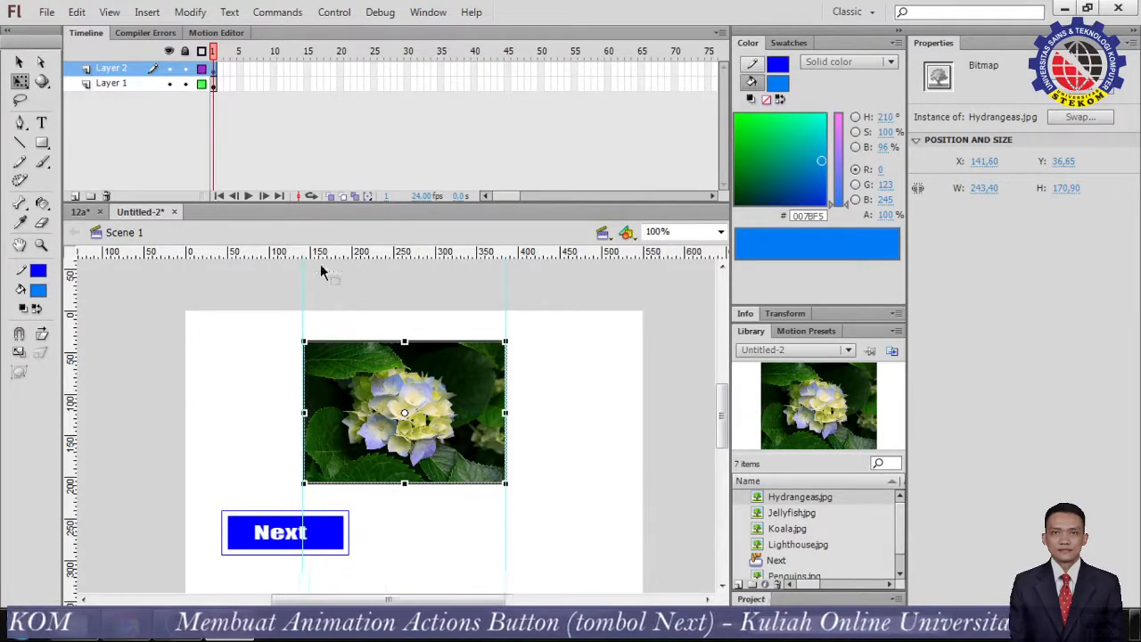
drag(336, 255, 372, 484)
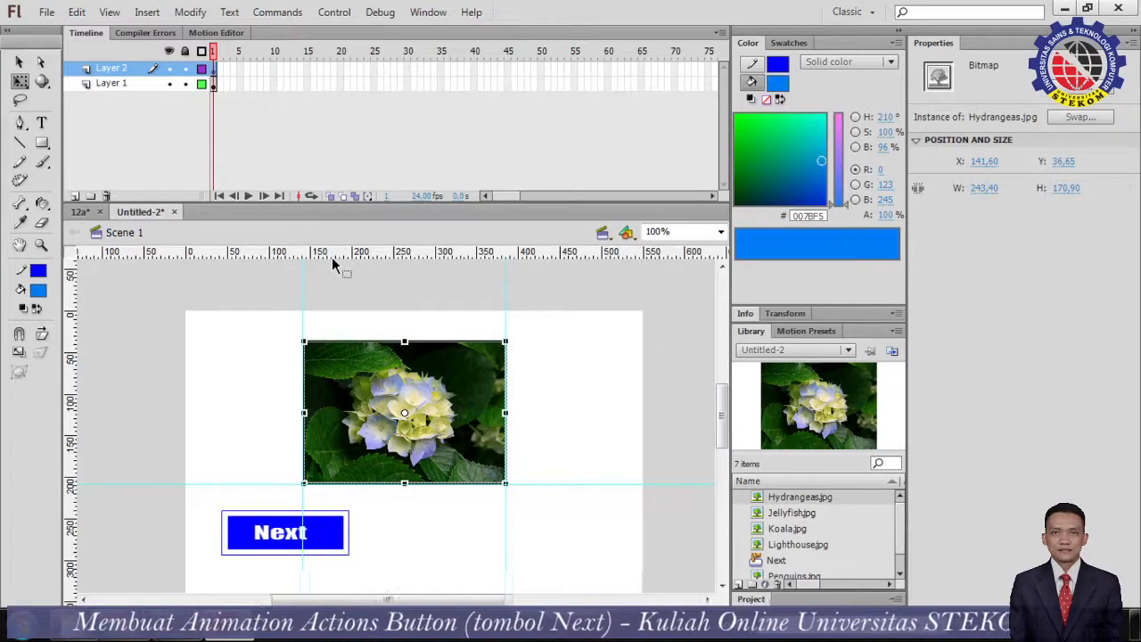
drag(332, 257, 345, 339)
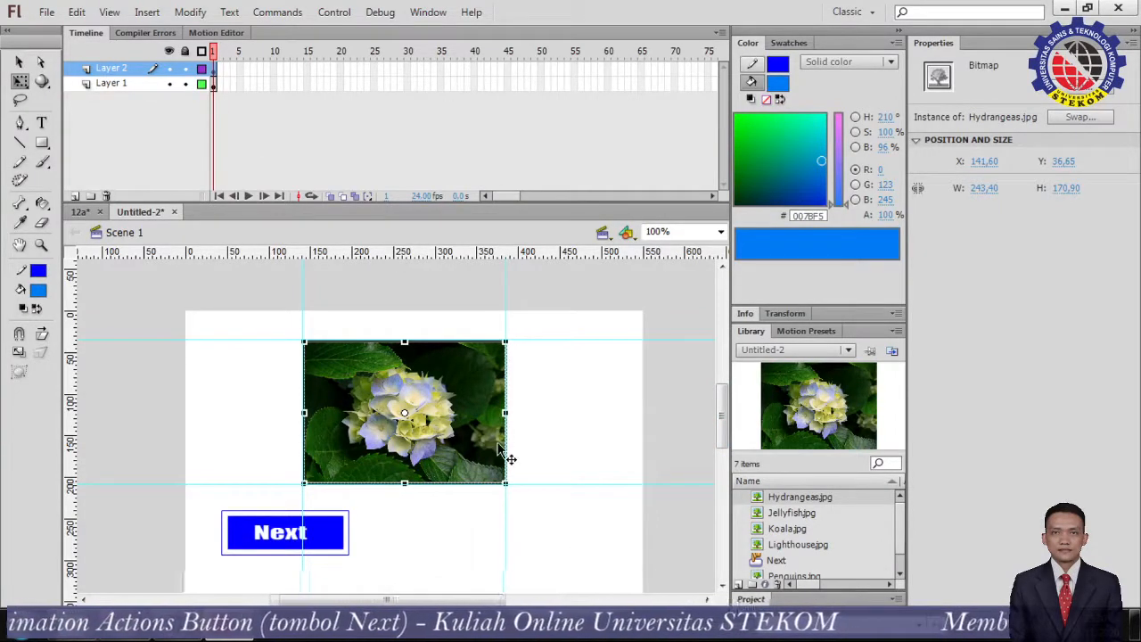
Create an empty keyframe in frame 2 of Layer 2 and place Jellyfish.jpg on the stage
click(225, 79)
right_click(221, 73)
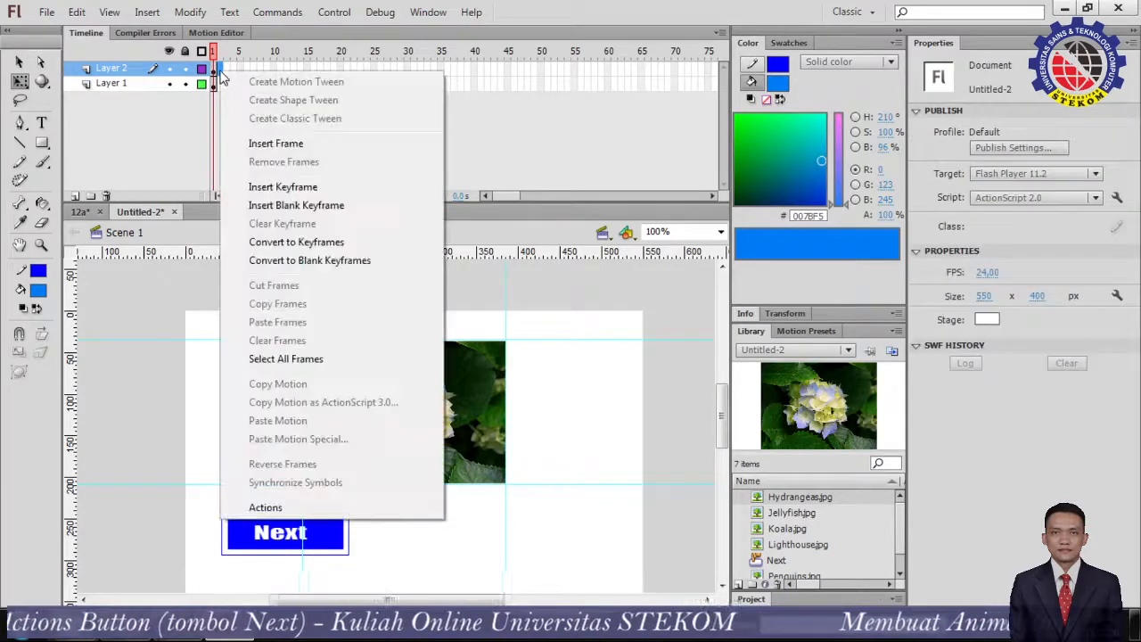
click(298, 206)
key(Delete)
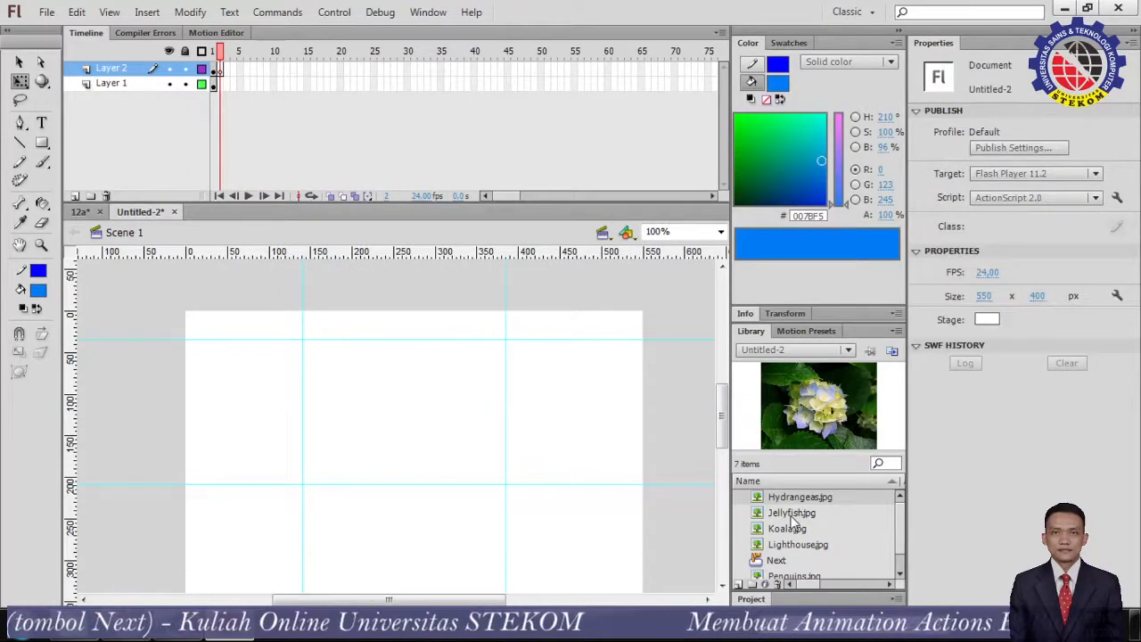
drag(796, 517, 504, 448)
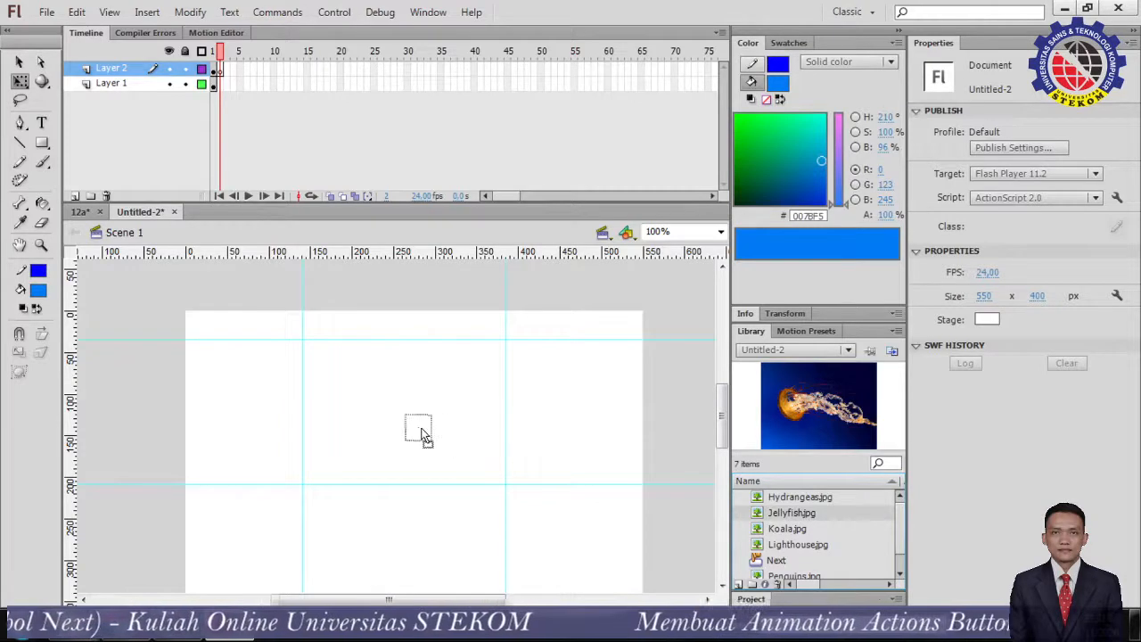
drag(427, 429, 419, 426)
Scale the Jellyfish picture to about 279 × 213 px, fitting its upper-left corner to the guides
scroll(418, 427, down, 4)
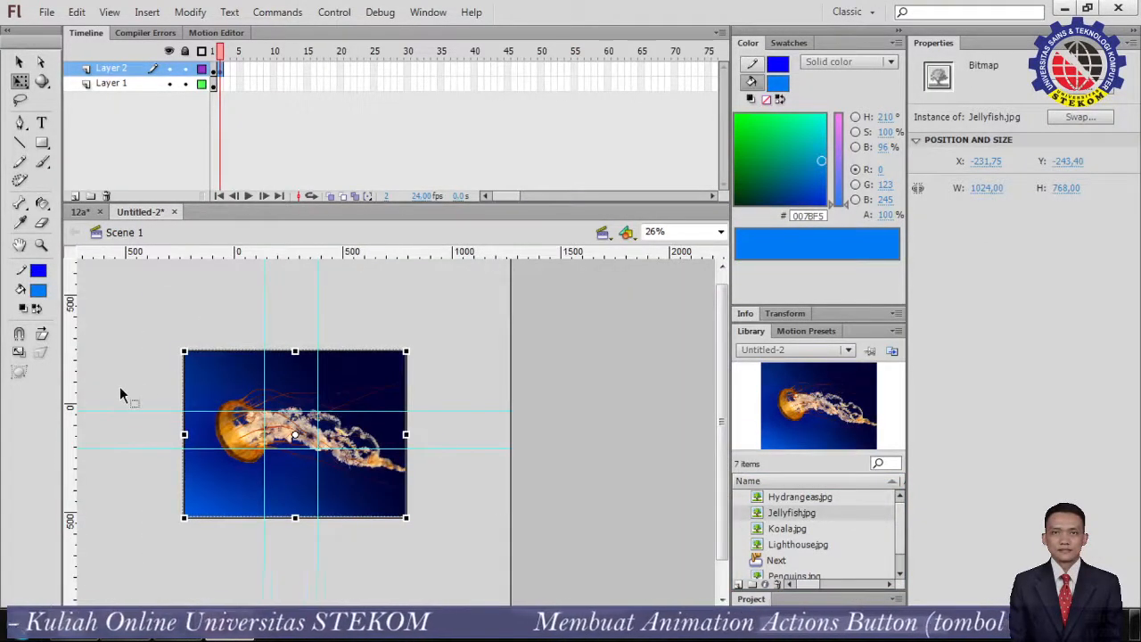
drag(184, 355, 264, 409)
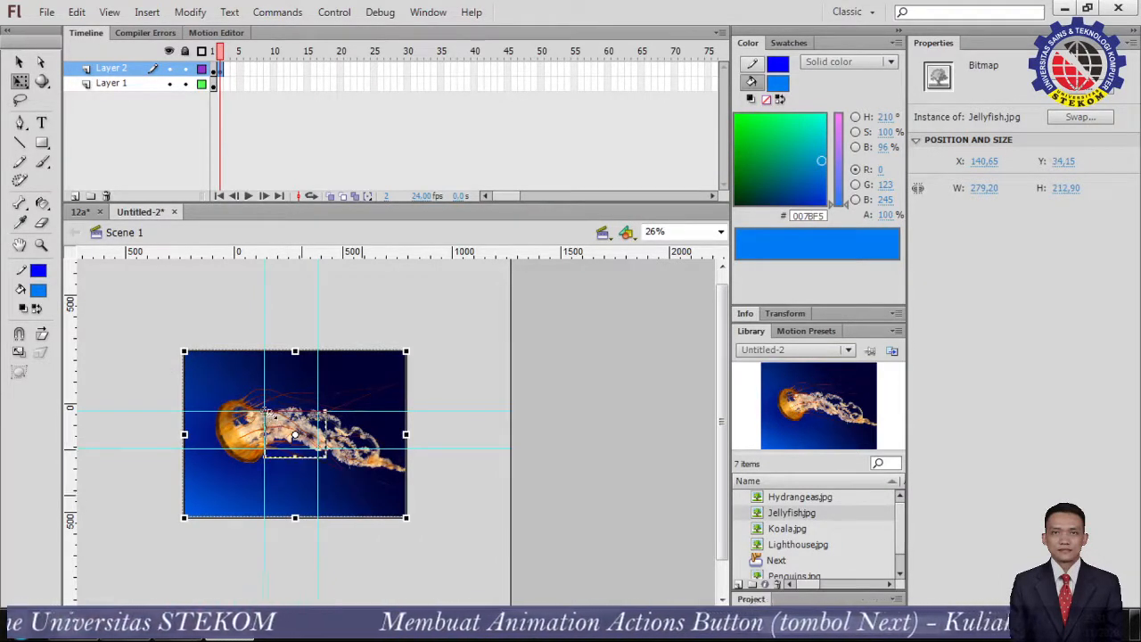
drag(267, 412, 265, 410)
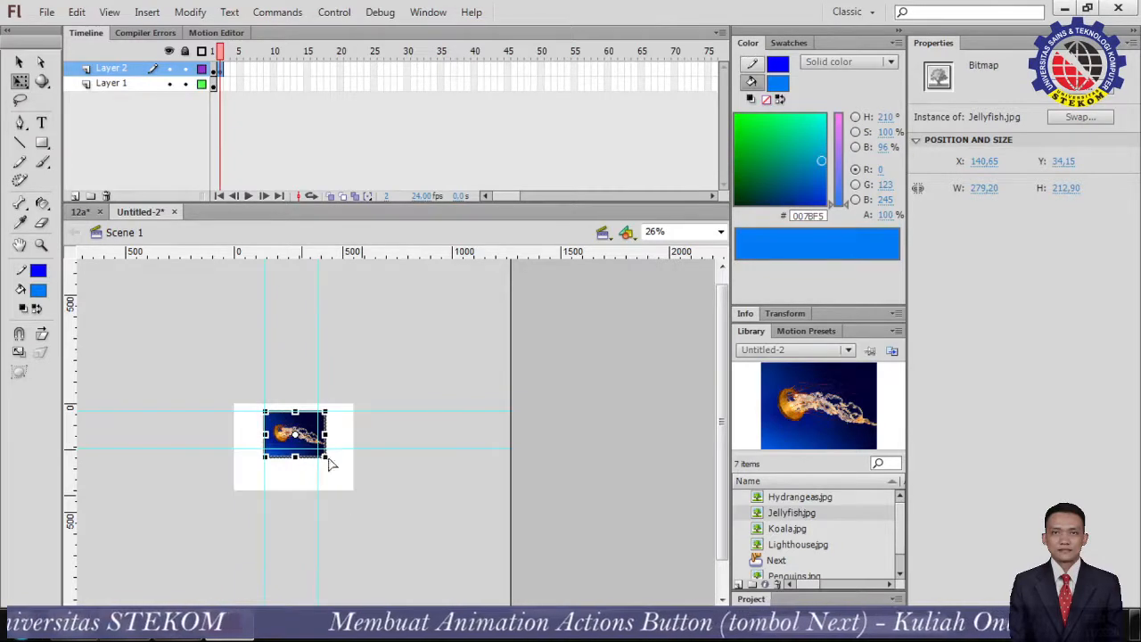
Reduce the Jellyfish picture's height to about 177 px and nudge it up to about Y 35, near the upper guide
scroll(329, 462, up, 5)
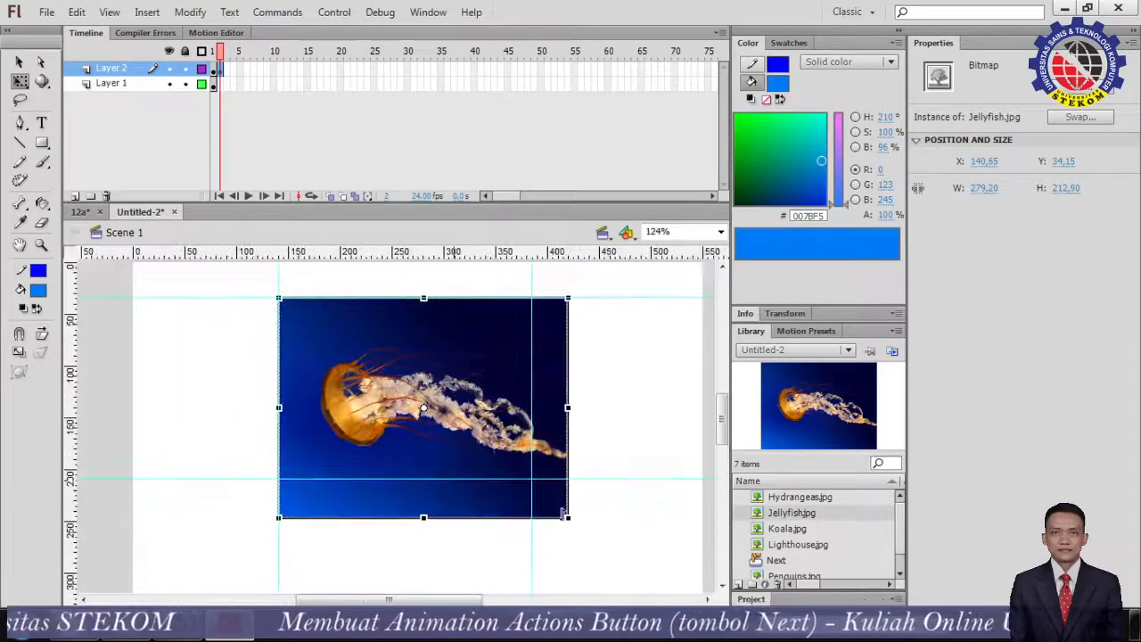
drag(425, 519, 424, 500)
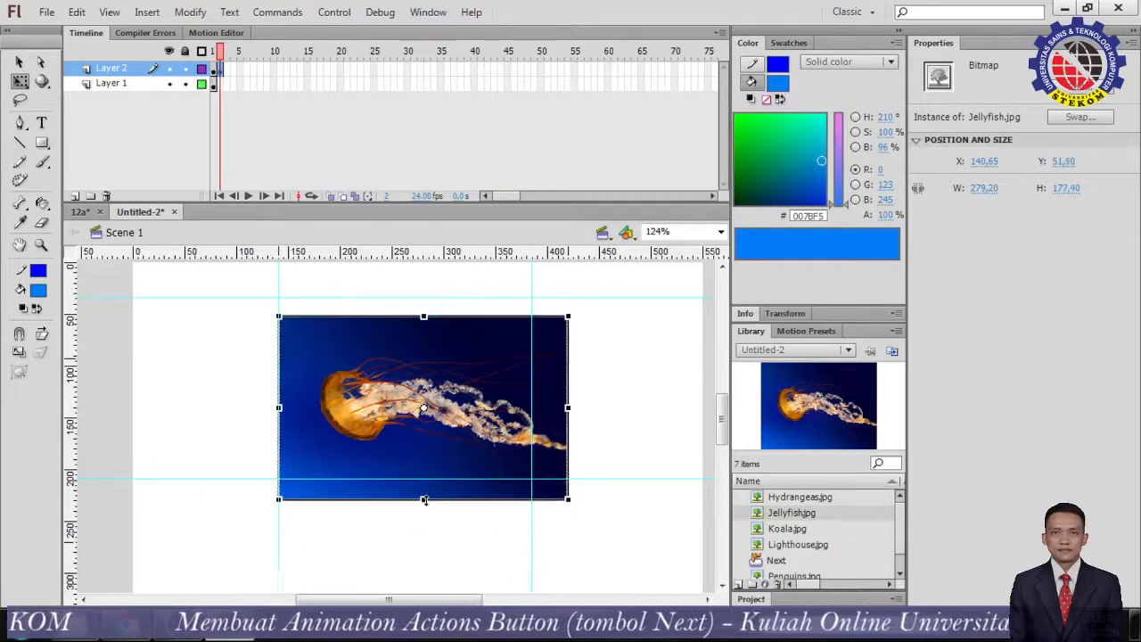
key(Up)
key(Up)
key(Up)
key(Up)
key(Up)
key(Up)
key(Up)
key(Up)
key(Up)
key(Up)
key(Up)
key(Up)
key(Up)
key(Up)
key(Up)
key(Up)
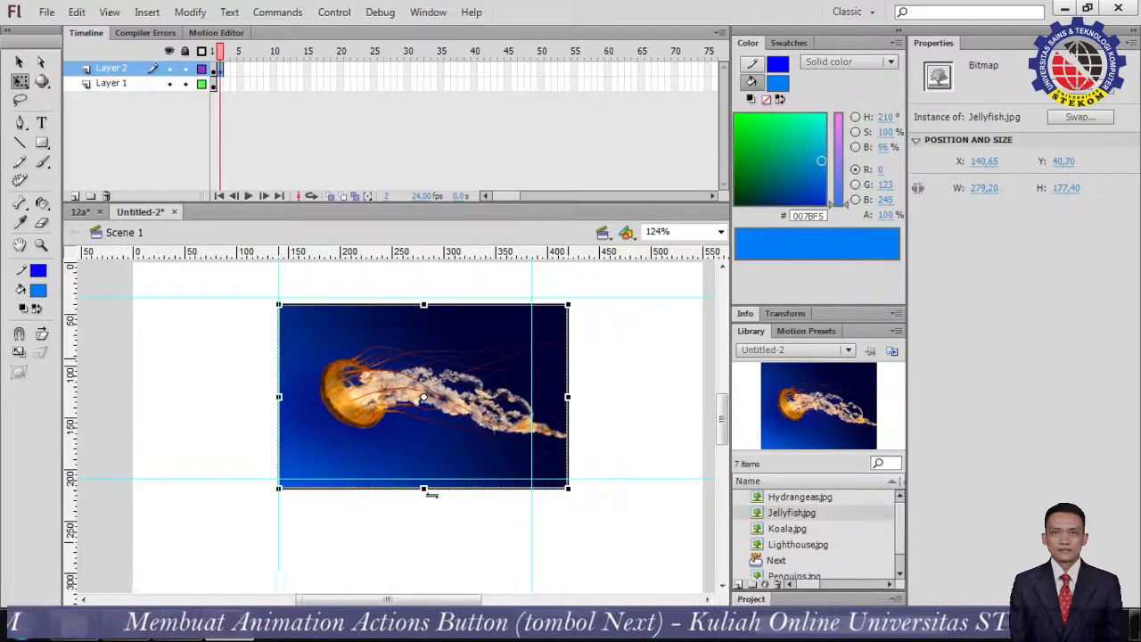
key(Up)
key(Up)
key(Up)
key(Up)
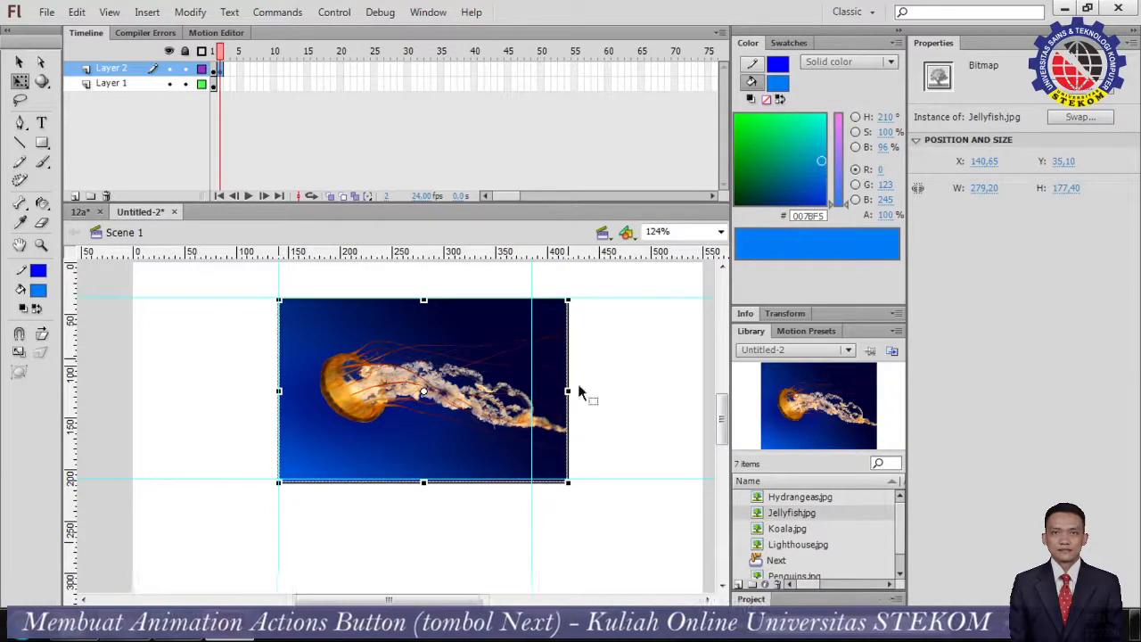
Narrow the Jellyfish picture to about 244 px and nudge it between the vertical guides at X 140.80, Y 34.30
drag(568, 391, 551, 393)
key(Left)
key(Left)
key(Left)
key(Left)
key(Left)
key(Left)
key(Left)
key(Left)
key(Left)
key(Left)
key(Left)
key(Left)
key(Left)
key(Left)
key(Right)
key(Up)
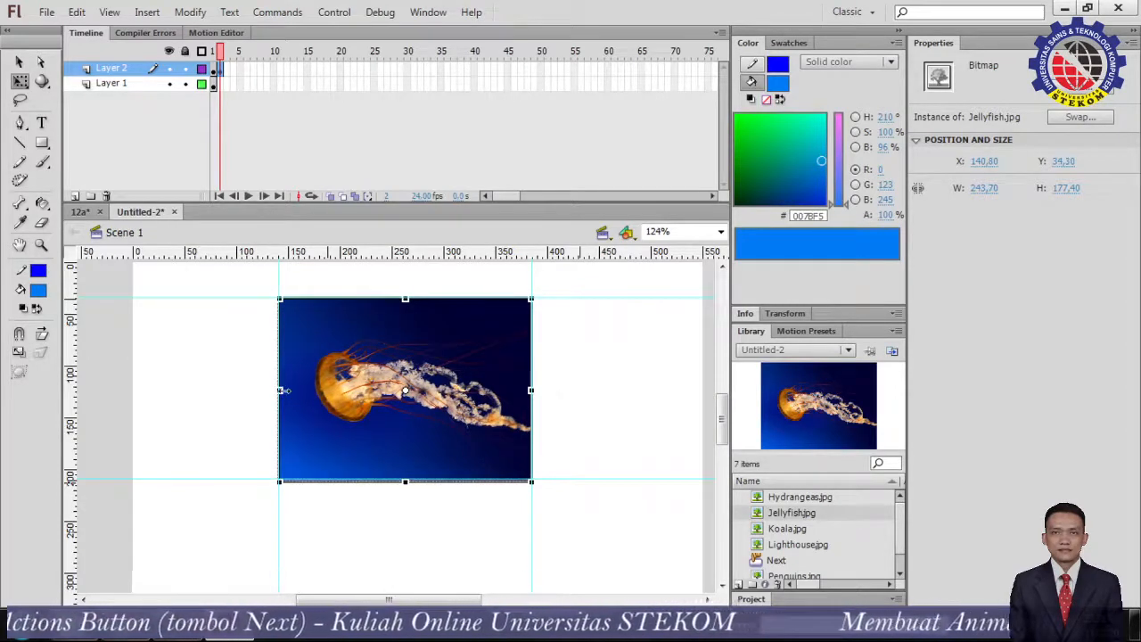
click(229, 390)
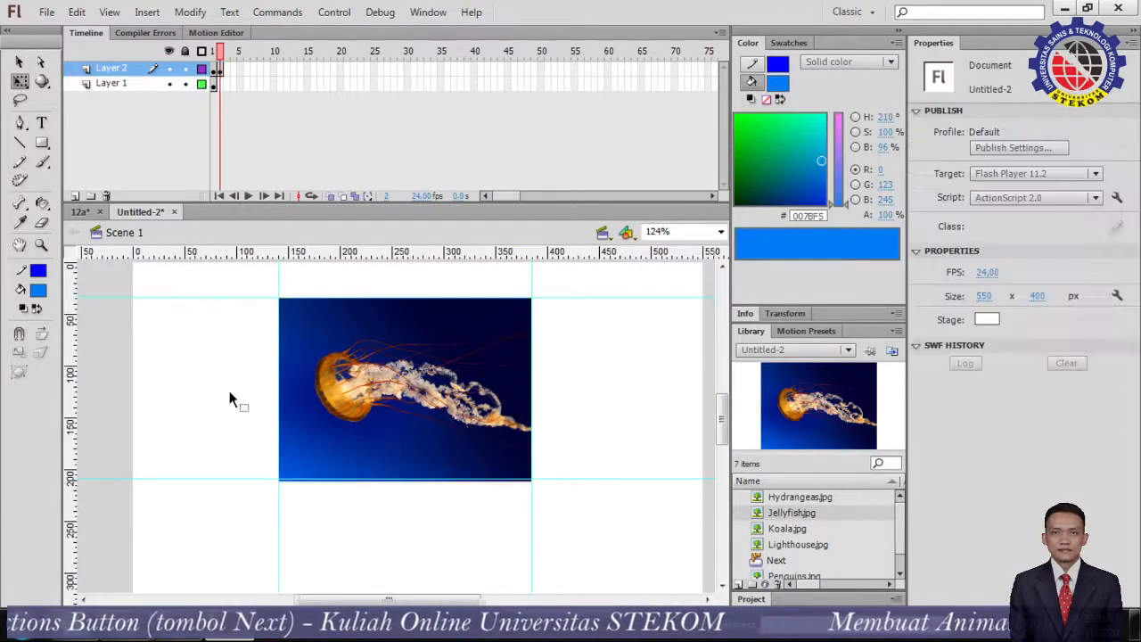
Insert a keyframe in frame 3 of Layer 2 and replace its copied Jellyfish picture with Koala.jpg from the library
right_click(228, 73)
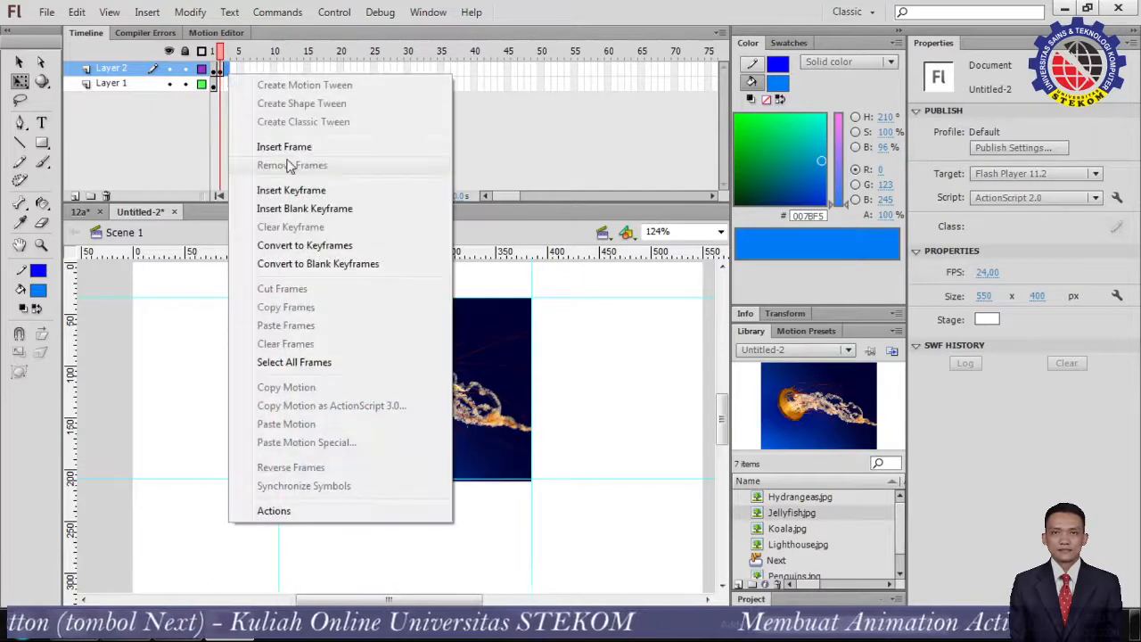
click(294, 191)
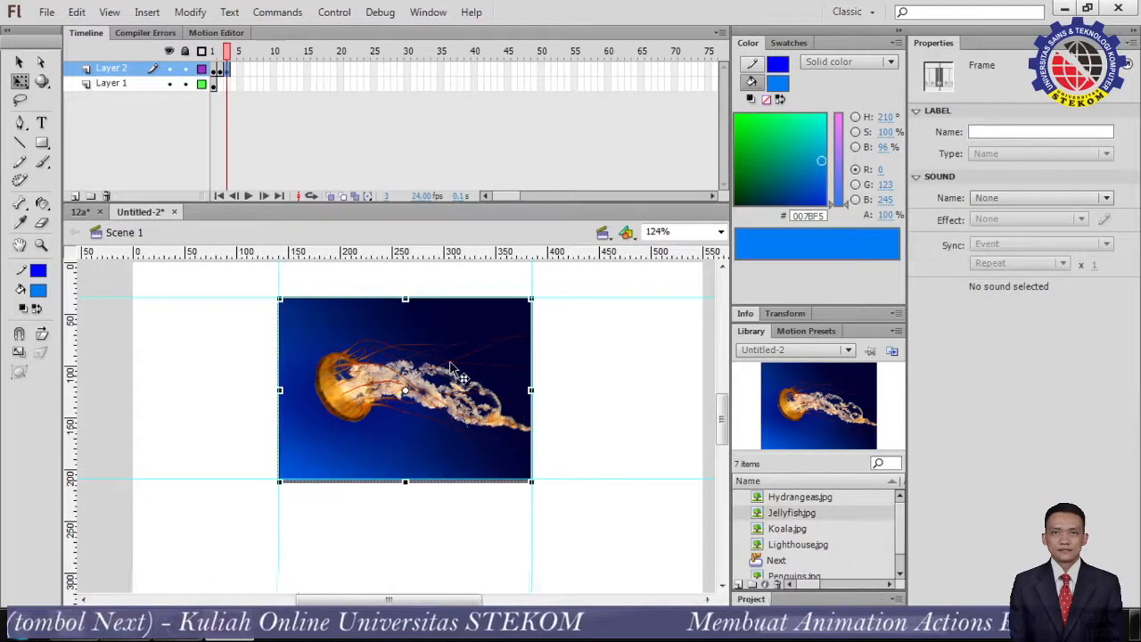
key(Delete)
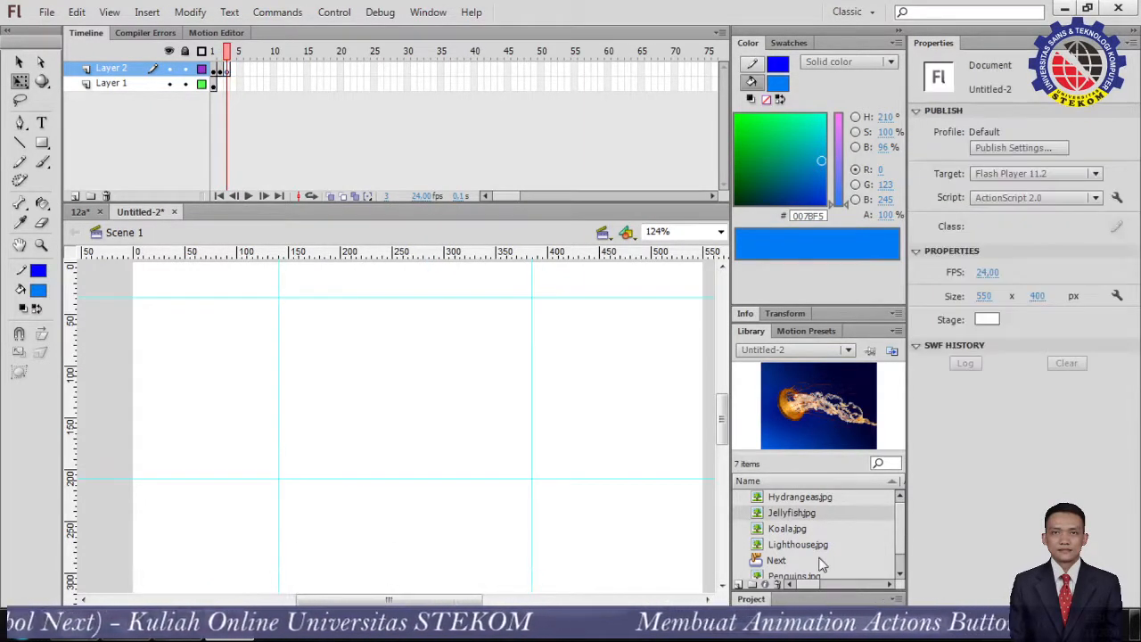
click(788, 529)
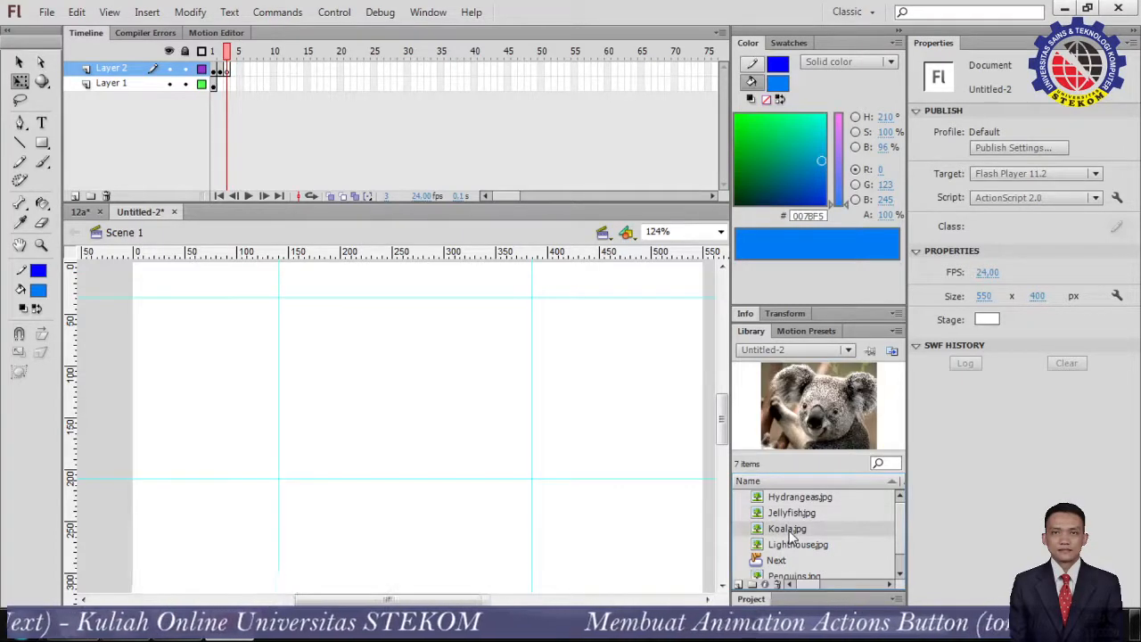
drag(387, 395, 387, 393)
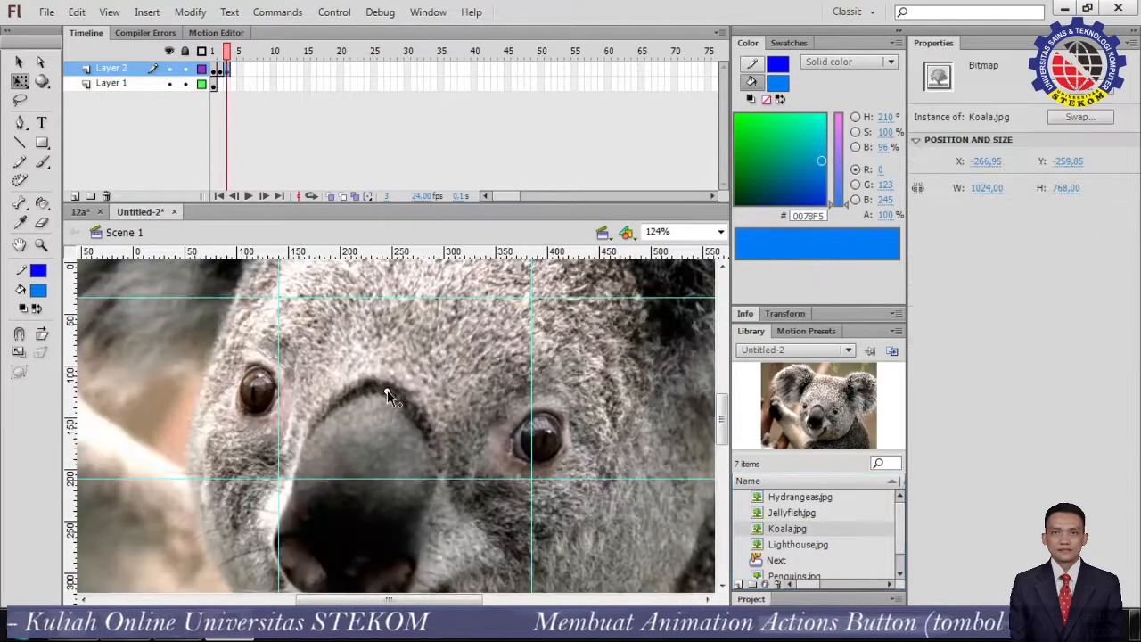
key(ctrl+minus)
key(ctrl+minus)
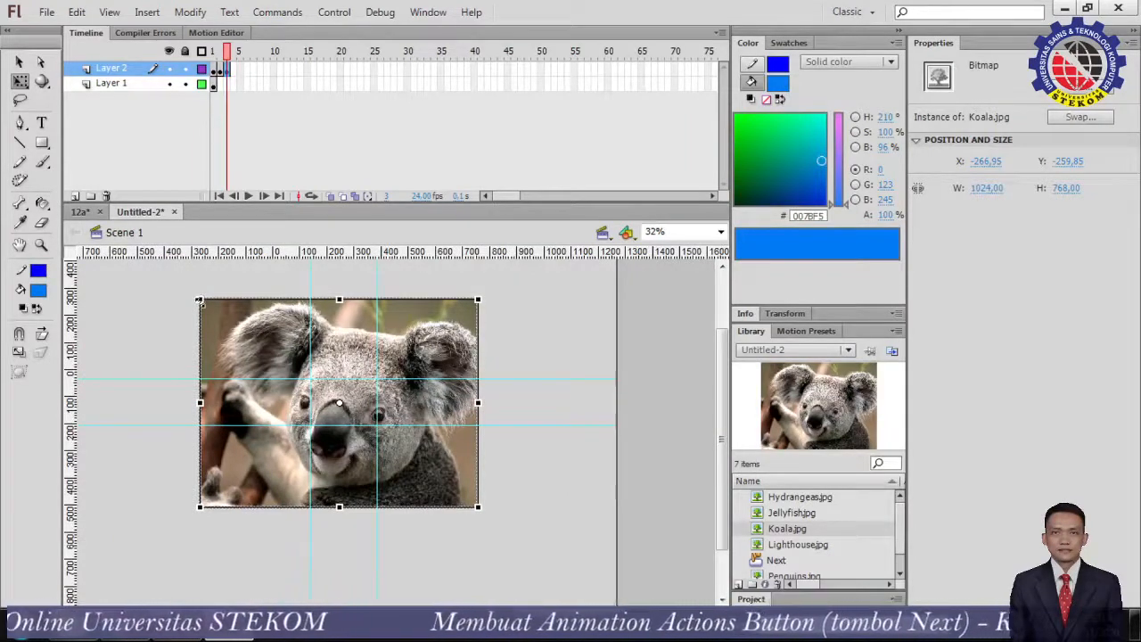
Scale the Koala picture in frame 3 to about 209 × 166 px, with its left edge on the guide
drag(199, 301, 310, 367)
key(Home)
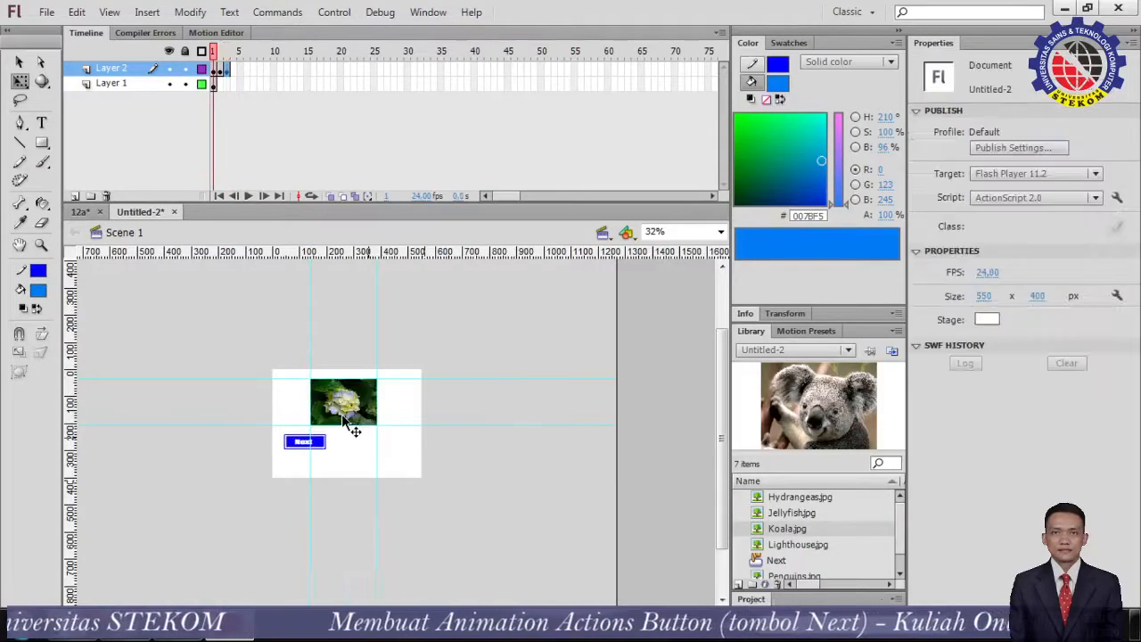
click(228, 73)
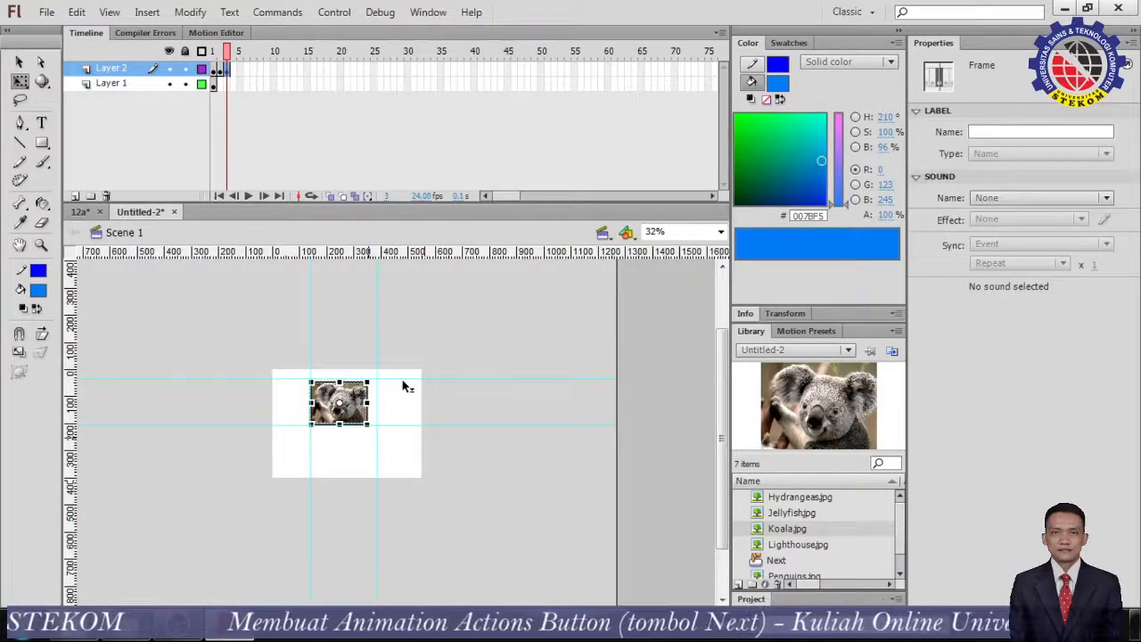
scroll(403, 382, up, 2)
scroll(403, 383, up, 2)
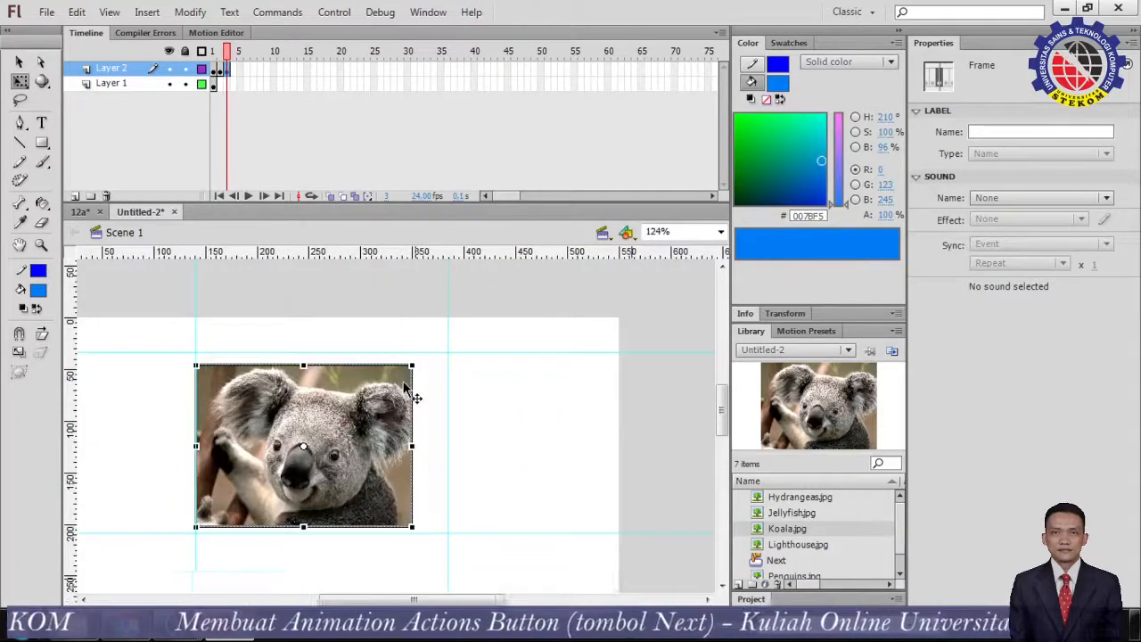
scroll(408, 390, up, 1)
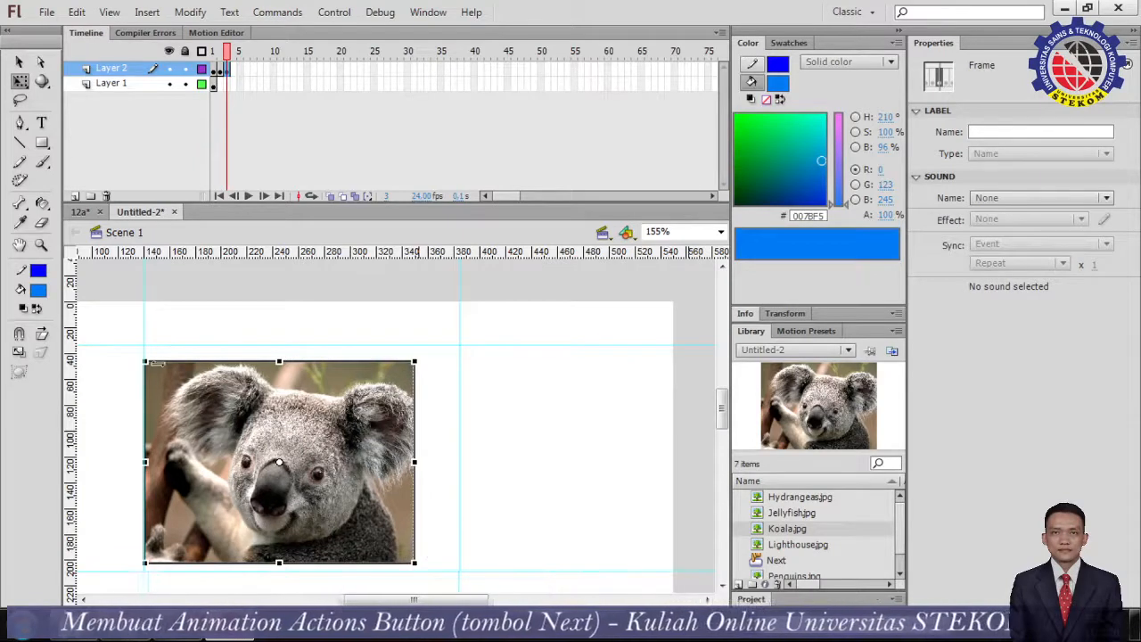
click(278, 362)
drag(278, 361, 279, 355)
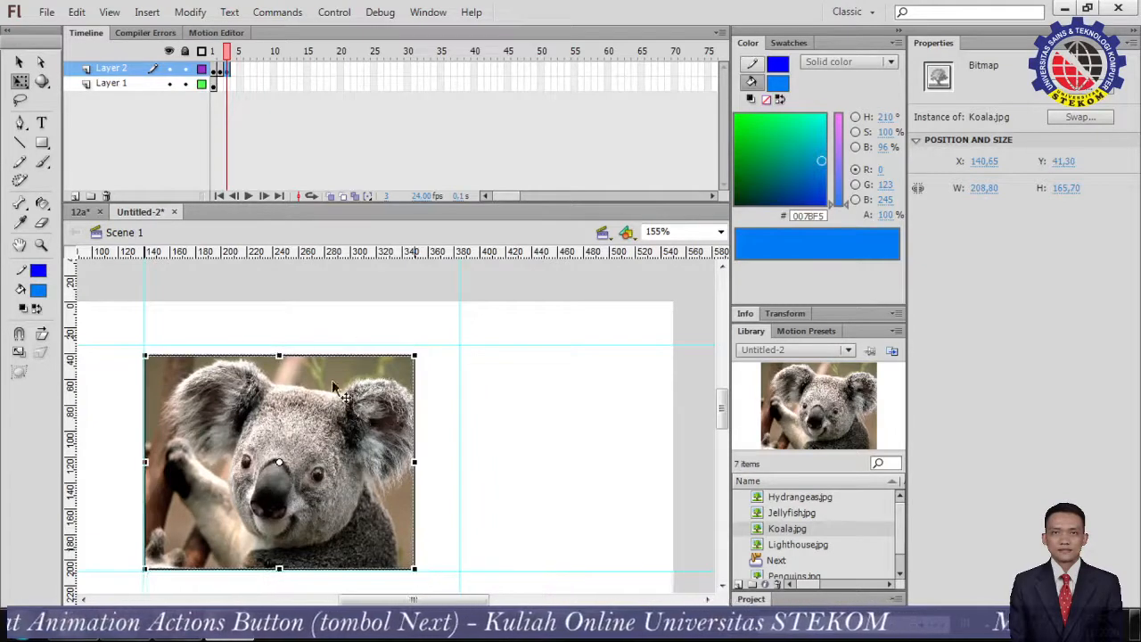
Widen the Koala picture to about 238 px and nudge it right until its left edge meets the vertical guide
drag(415, 462, 434, 462)
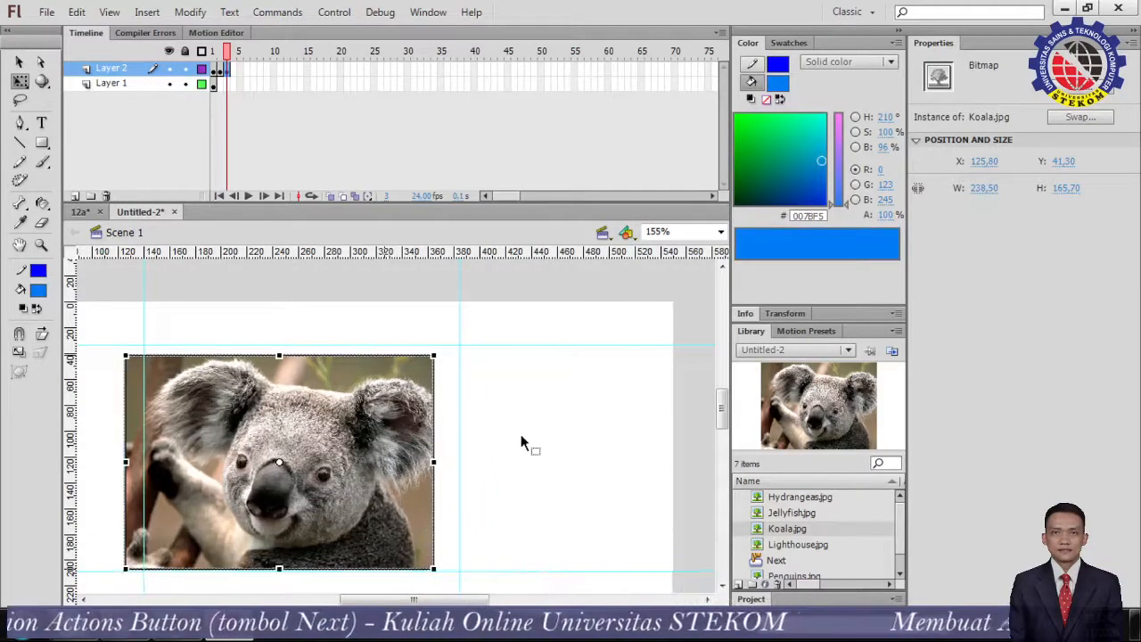
key(Right)
key(Right)
key(Right)
key(Right)
key(Right)
key(Right)
key(Right)
key(Right)
key(Right)
key(Right)
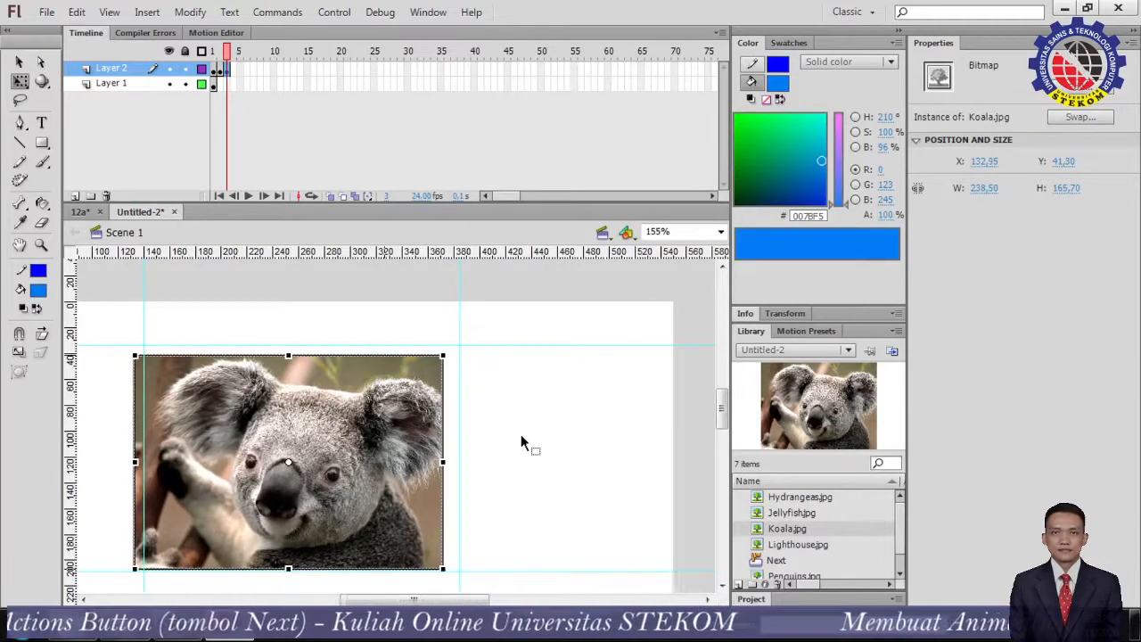
key(Right)
key(Right)
key(Right)
key(Right)
key(Right)
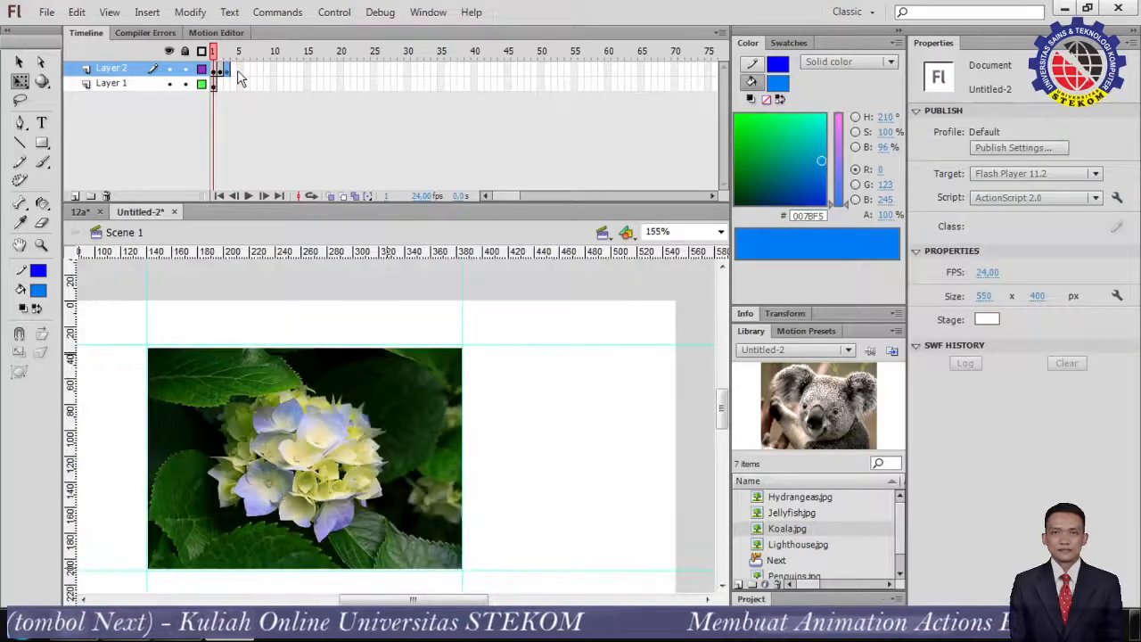
Widen the Koala picture to about 244 px and place it between the vertical guides at X 140.15
click(229, 69)
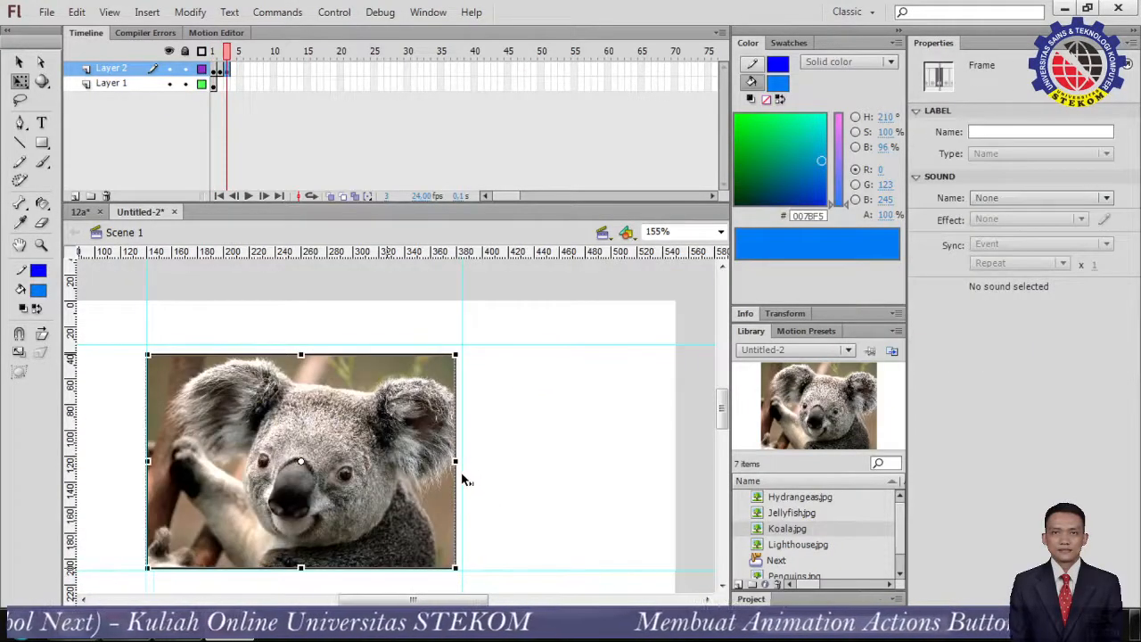
scroll(461, 482, up, 5)
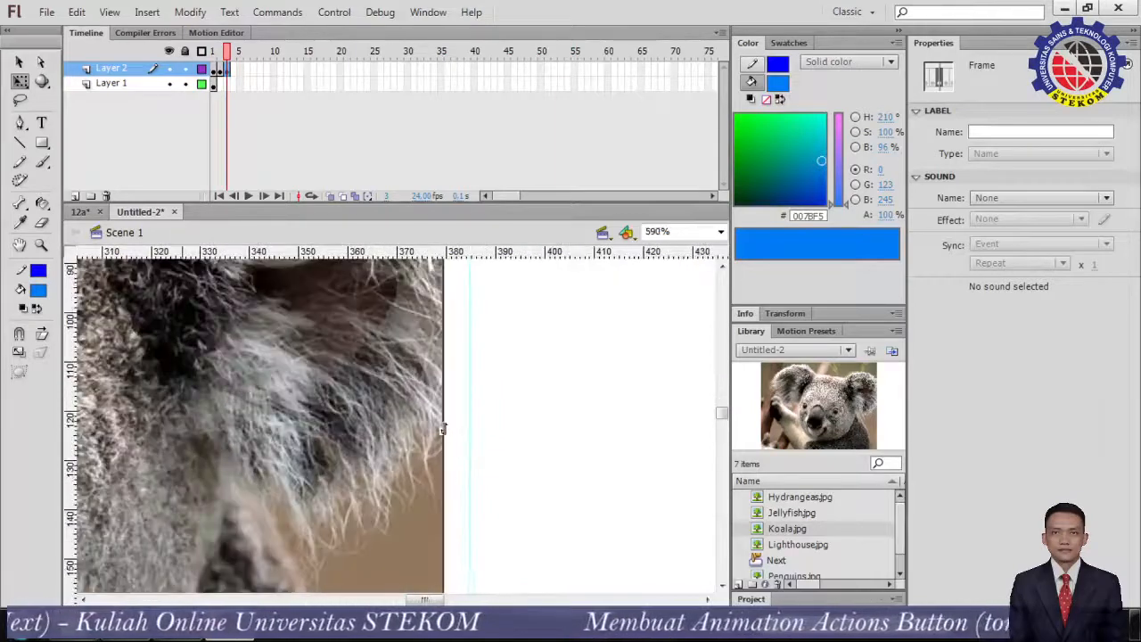
drag(441, 432, 465, 453)
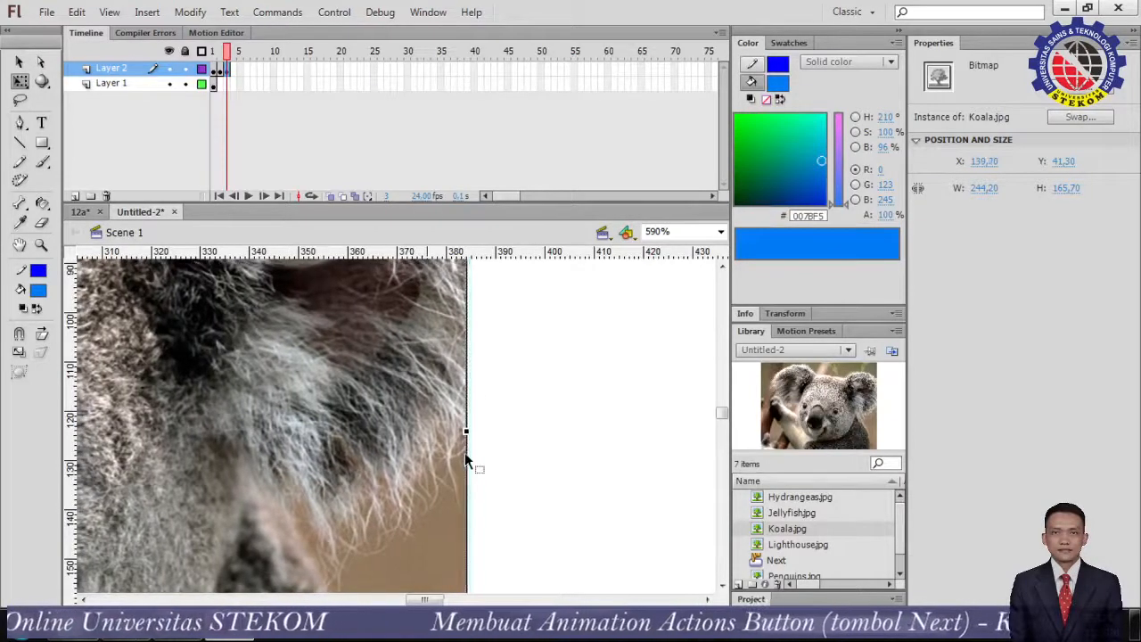
scroll(346, 368, up, 5)
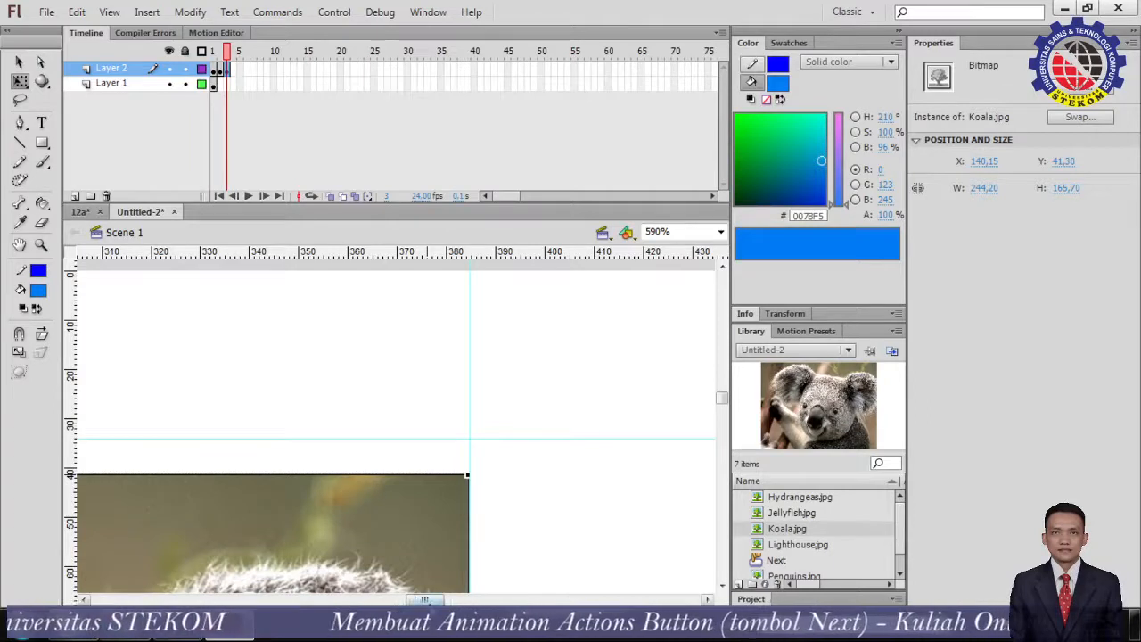
Increase the Koala picture's height to about 173.5 px and nudge it up to Y 34.55, at the upper guide
drag(421, 600, 398, 601)
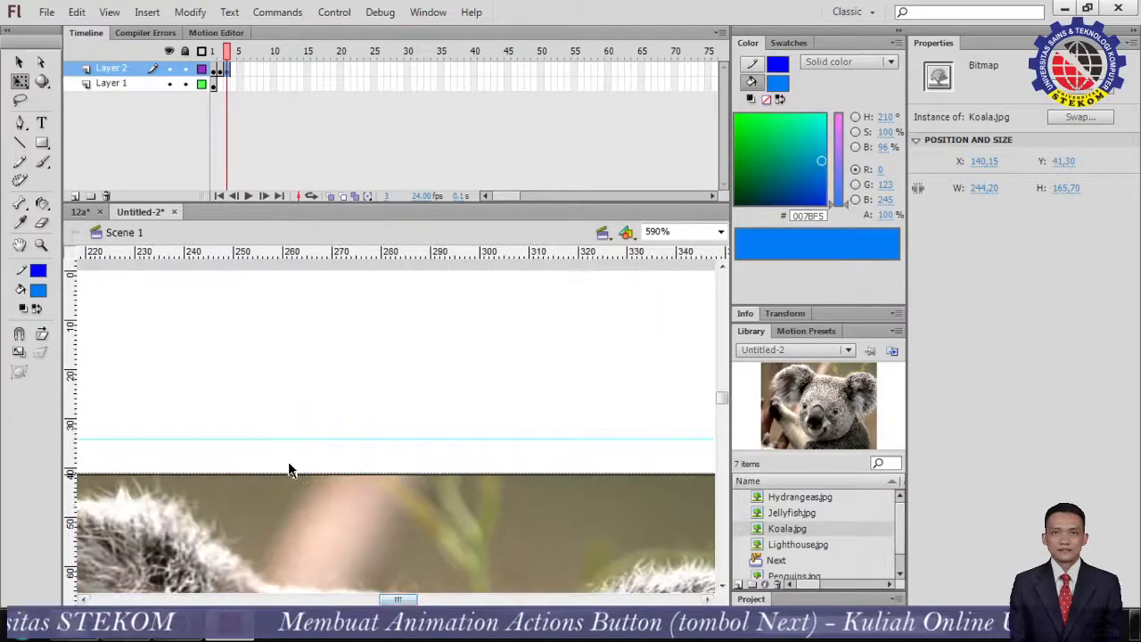
drag(293, 473, 296, 454)
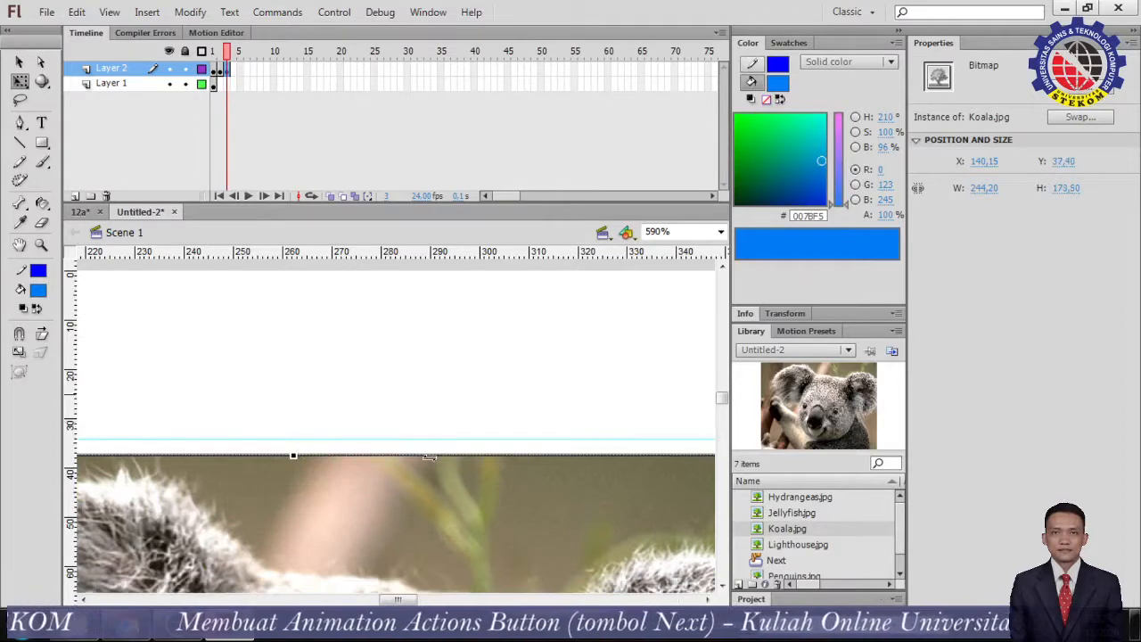
key(Up)
key(Up)
key(Up)
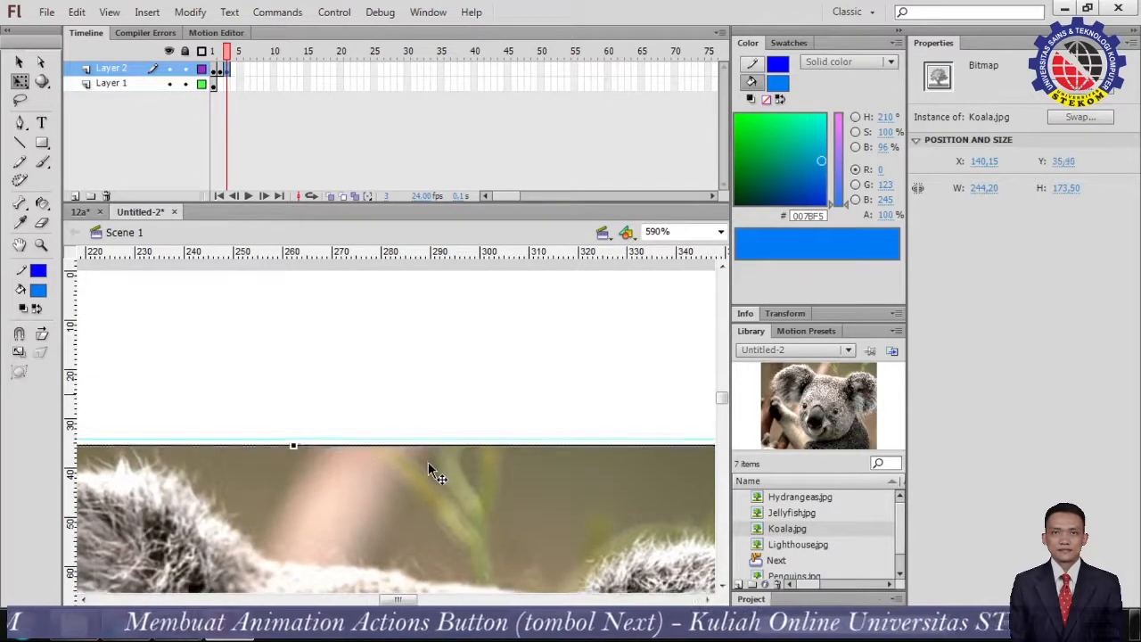
key(Up)
key(Up)
key(Up)
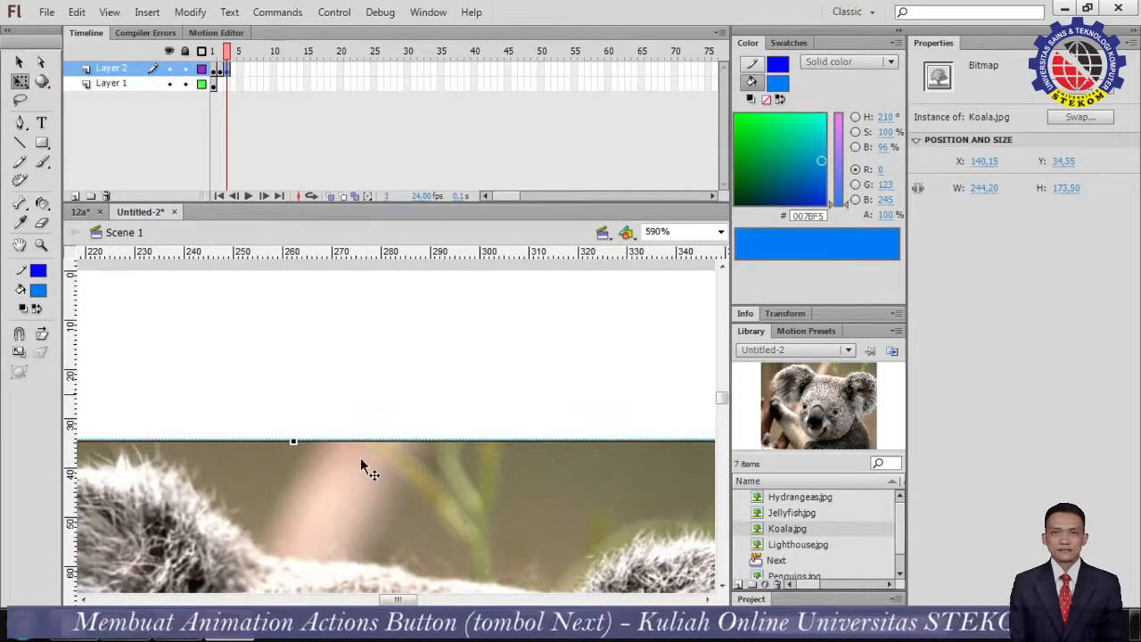
Insert a keyframe in frame 4 of Layer 2 and replace its copied Koala picture with Lighthouse.jpg from the library
scroll(360, 457, down, 6)
scroll(462, 470, down, 1)
scroll(462, 467, up, 1)
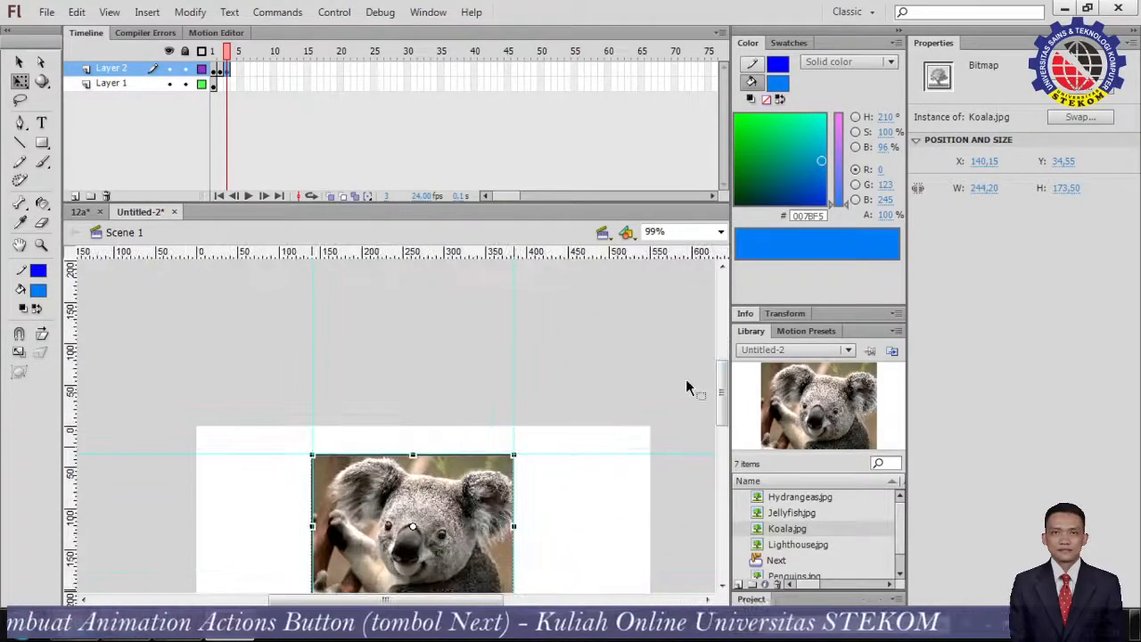
drag(724, 387, 726, 408)
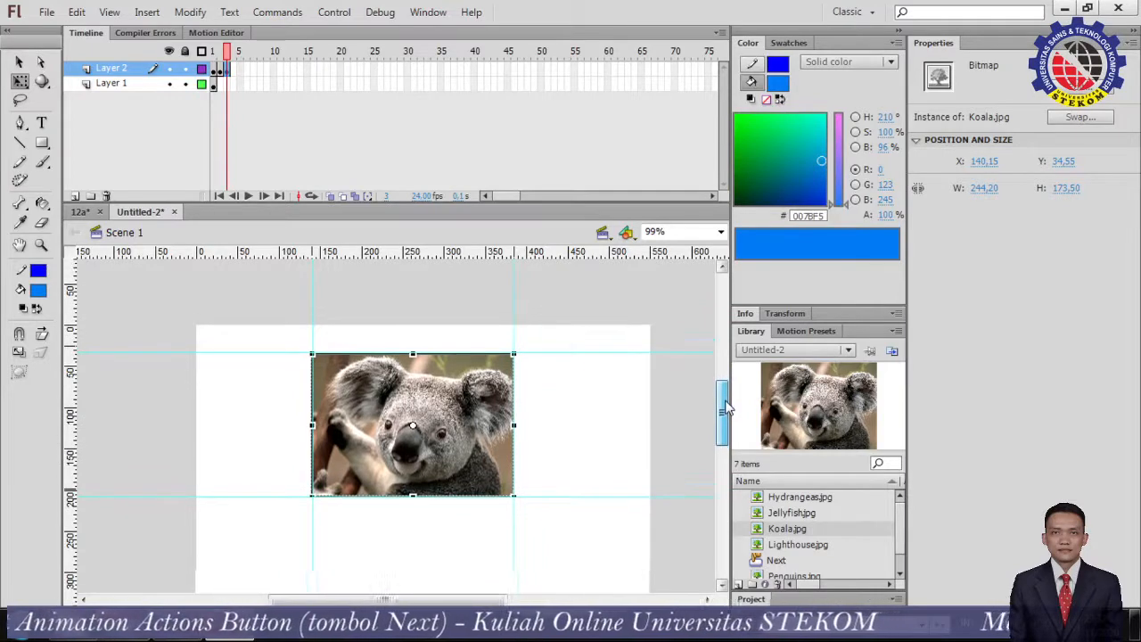
click(233, 72)
right_click(233, 73)
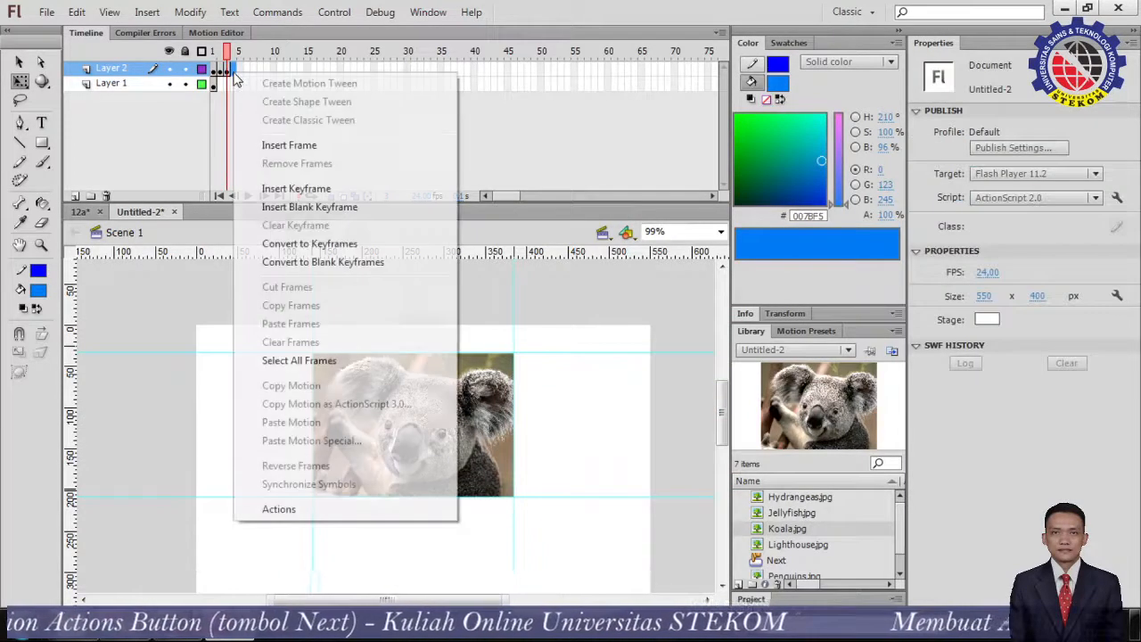
click(294, 189)
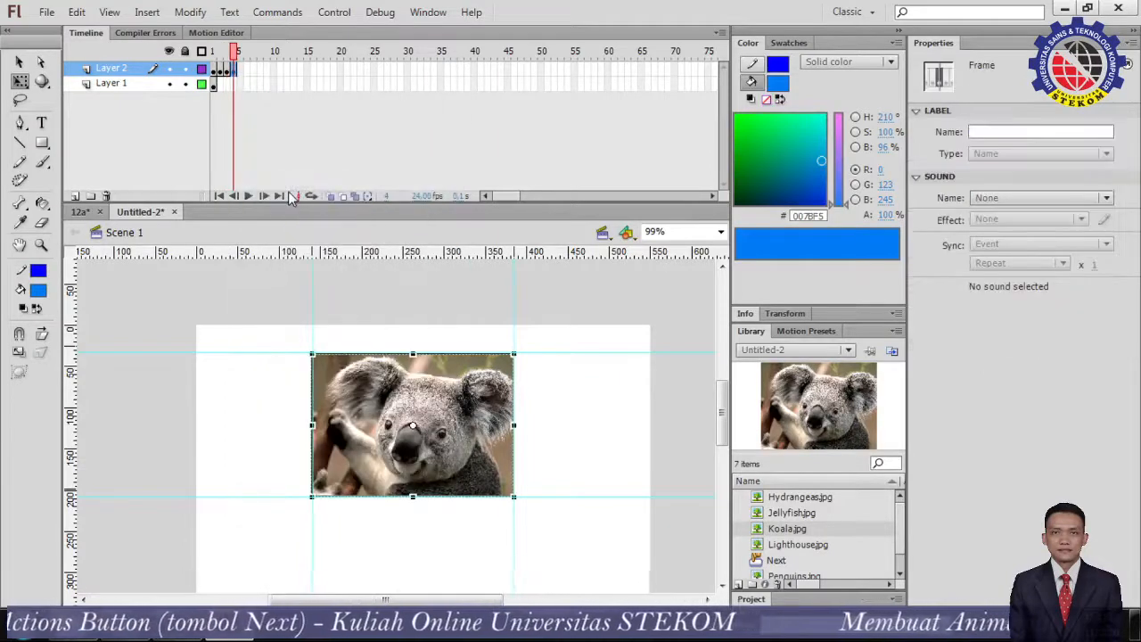
key(Delete)
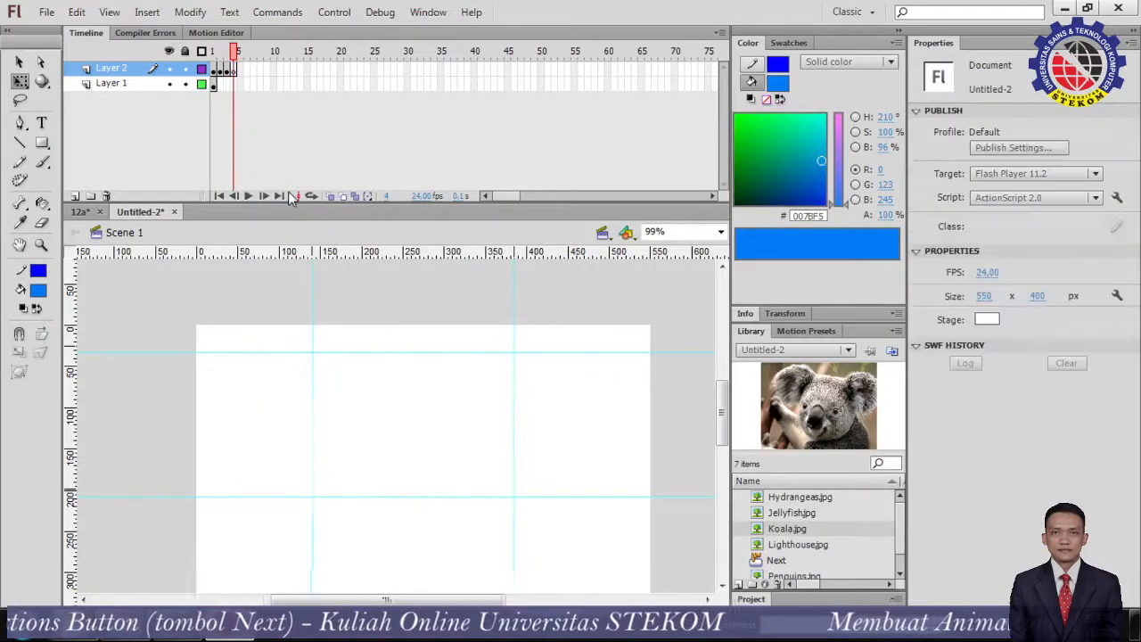
click(822, 547)
drag(465, 435, 404, 402)
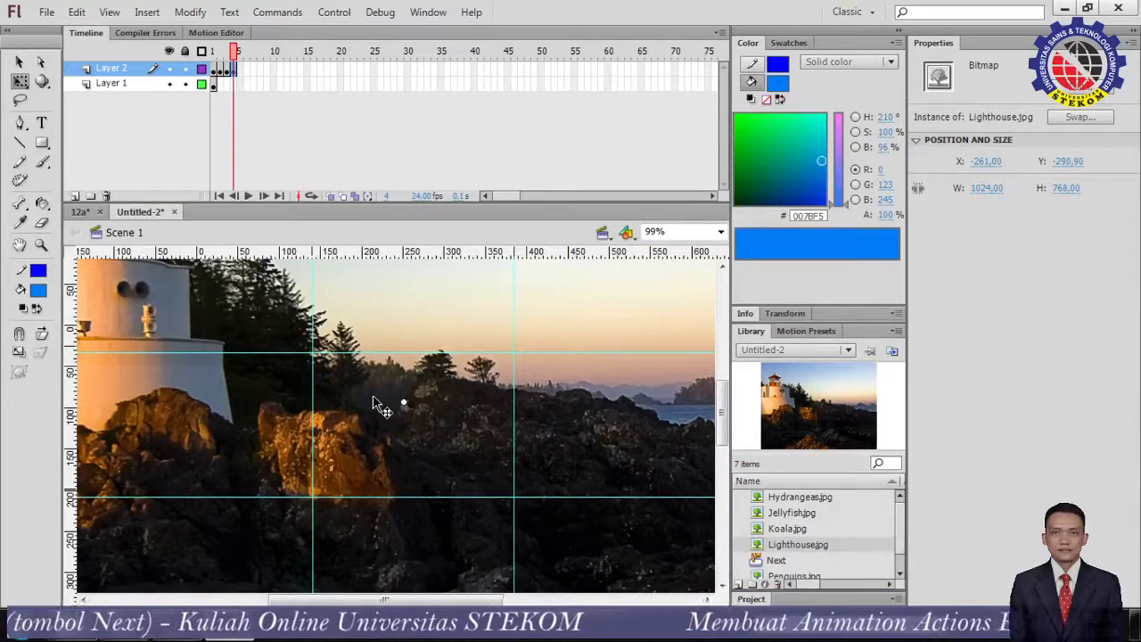
Scale the Lighthouse picture to about 221 × 118 px, fitting its upper-left corner to the guides
key(ctrl+minus)
key(ctrl+minus)
drag(176, 342, 265, 417)
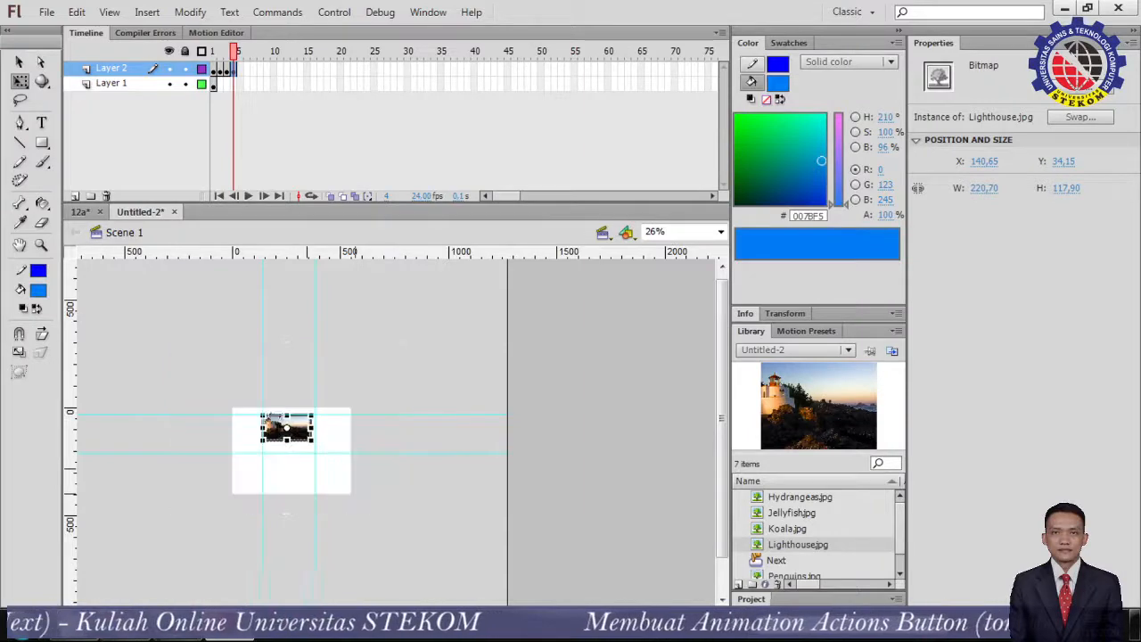
Increase the Lighthouse picture's height to about 178 px and nudge it down to about Y 31, near the upper guide
key(ctrl+equal)
key(ctrl+equal)
key(ctrl+equal)
key(ctrl+equal)
key(ctrl+equal)
key(ctrl+equal)
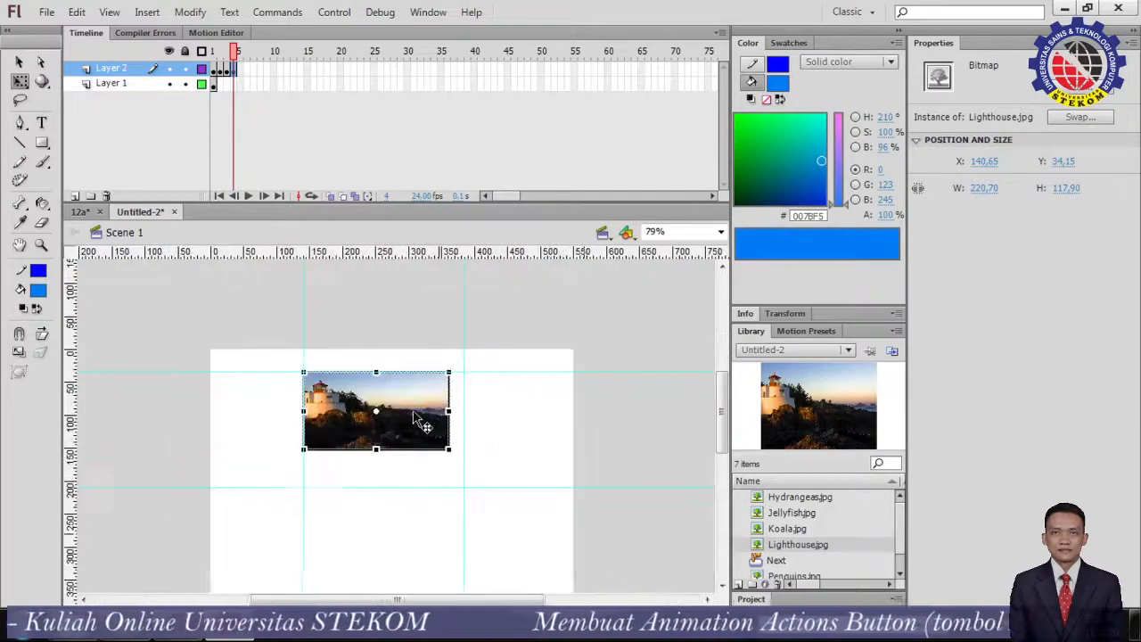
scroll(415, 419, up, 1)
scroll(415, 419, down, 1)
scroll(412, 423, up, 2)
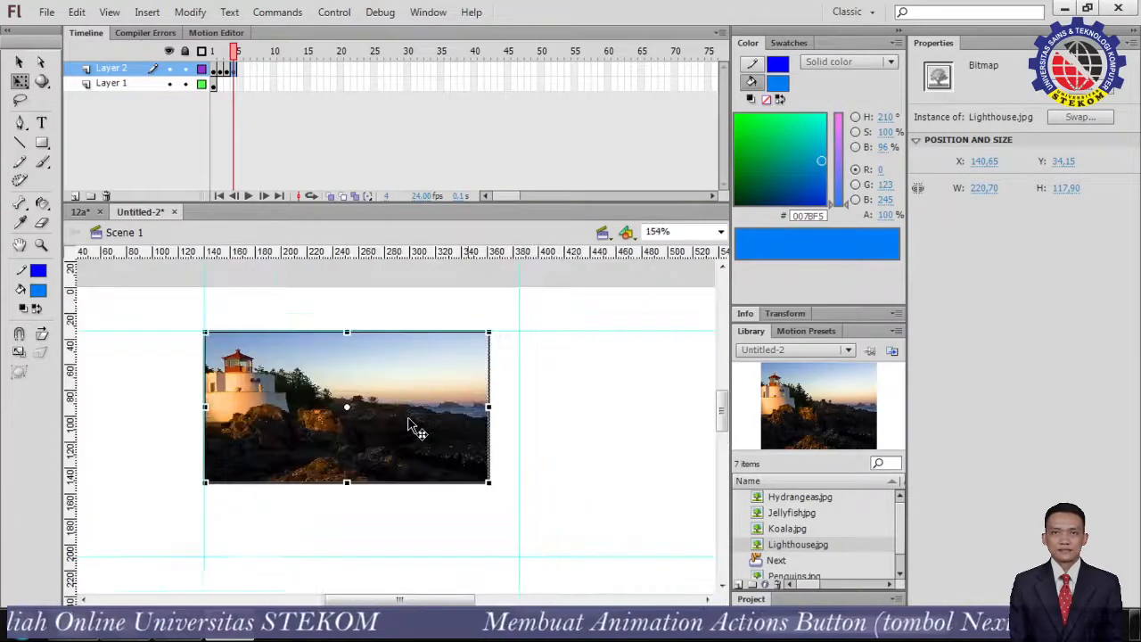
drag(332, 501, 334, 551)
key(Down)
key(Down)
key(Down)
key(Down)
key(Down)
key(Down)
key(Down)
key(Down)
key(Down)
key(Down)
key(Down)
key(Down)
key(Down)
key(Down)
key(Down)
key(Down)
key(Down)
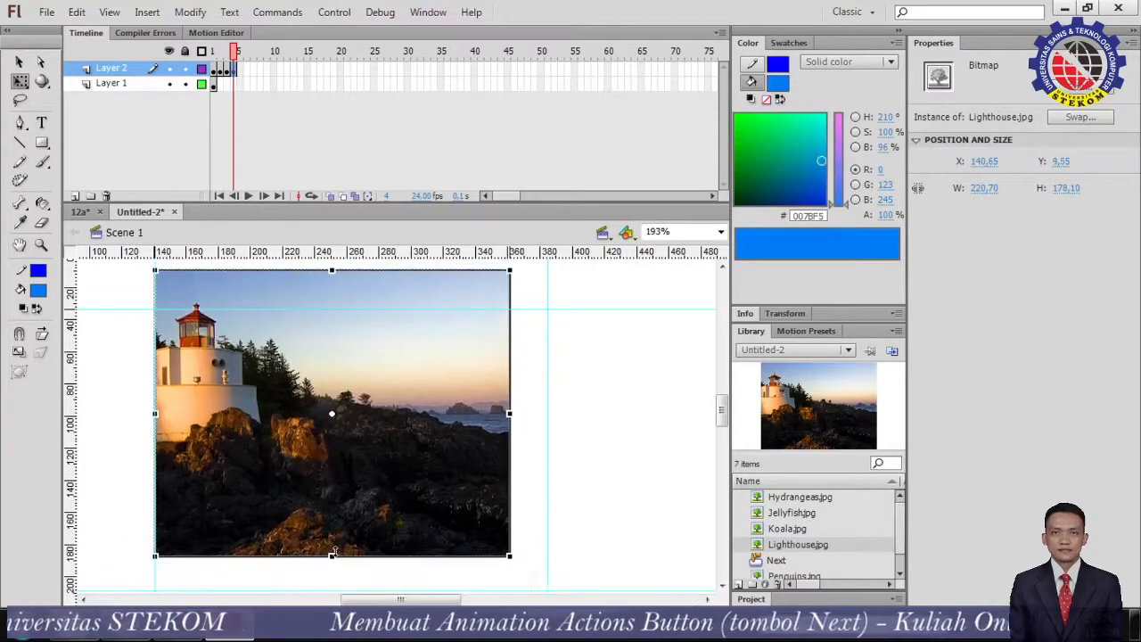
key(Down)
key(Down)
key(Down)
key(Down)
key(Down)
key(Down)
key(Down)
key(Down)
key(Down)
key(Down)
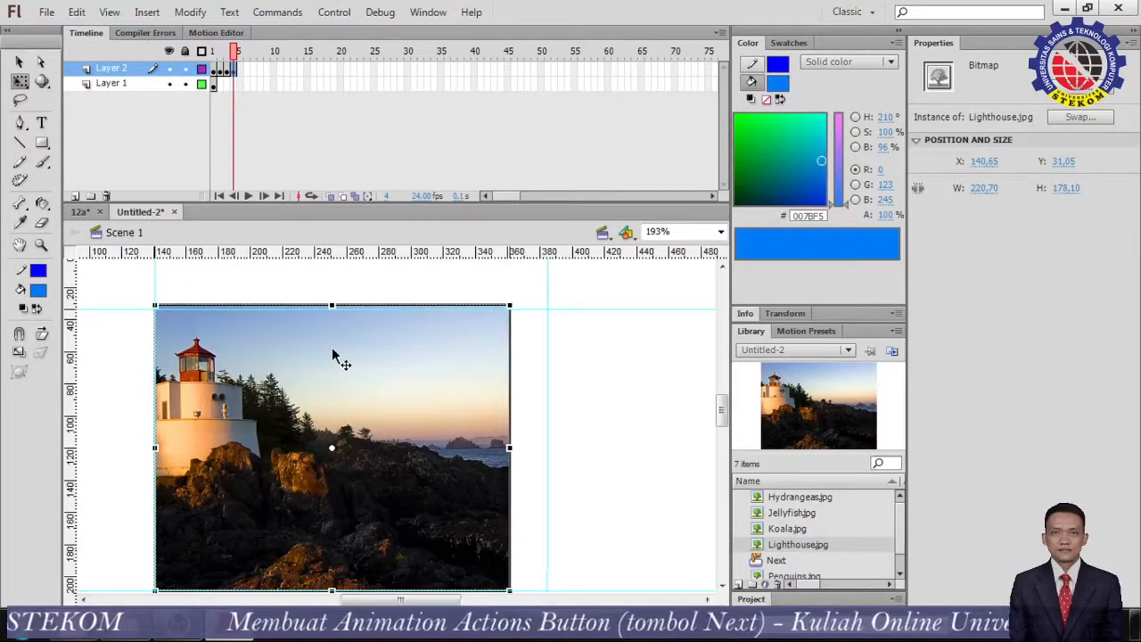
Adjust the Lighthouse picture's height to about 175 px and nudge it down between the horizontal guides at Y 33.80
scroll(332, 356, up, 2)
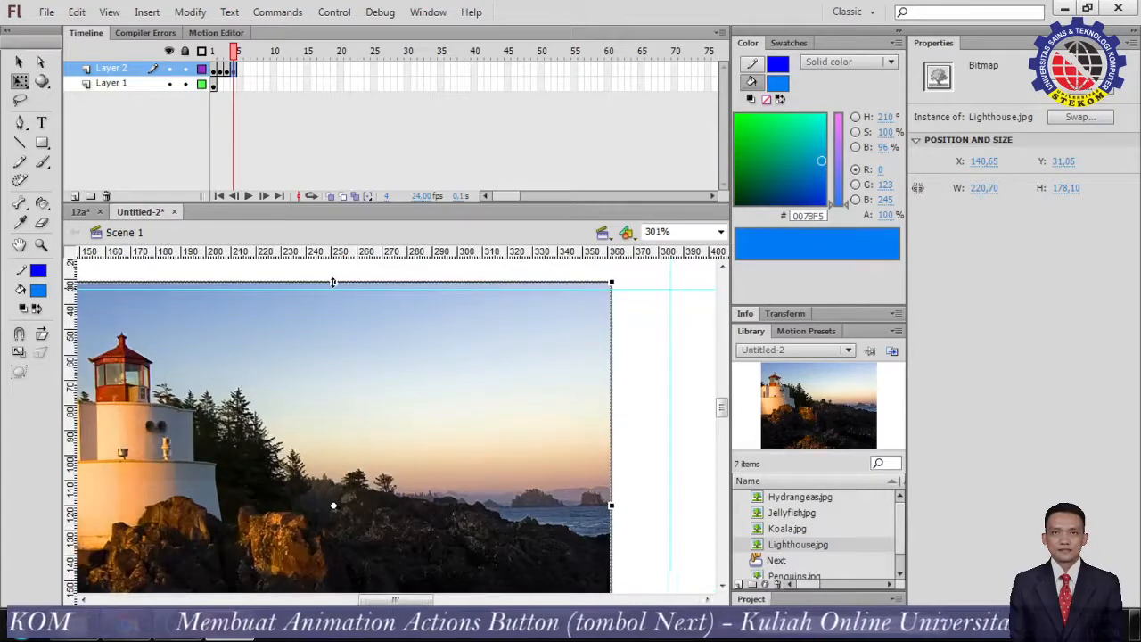
drag(333, 283, 333, 285)
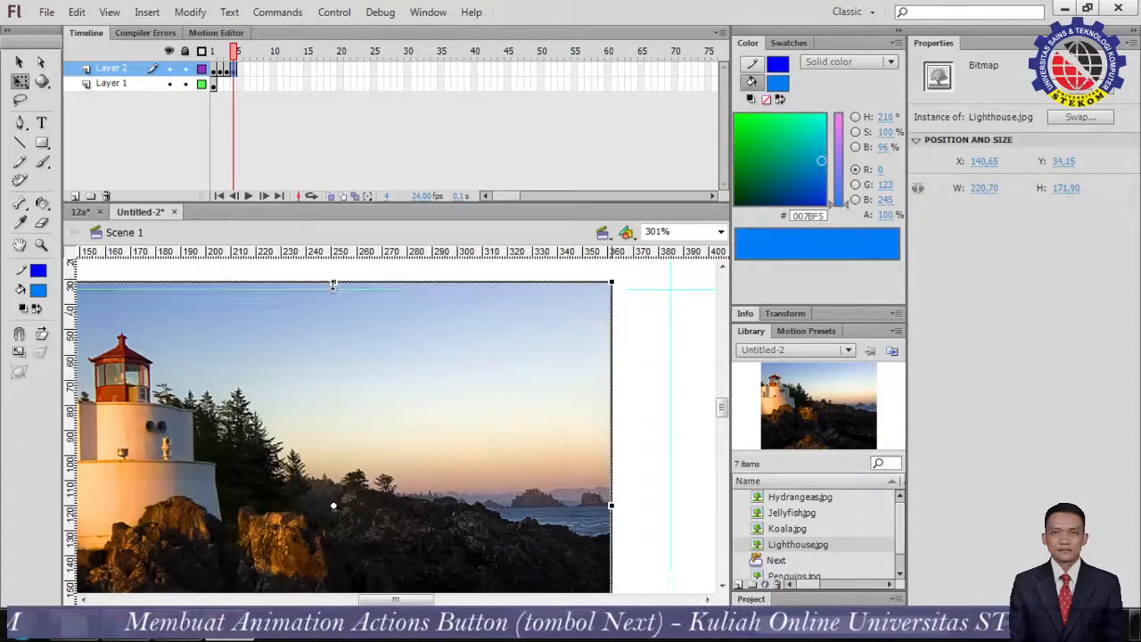
scroll(361, 414, down, 3)
scroll(333, 509, up, 4)
scroll(334, 509, up, 3)
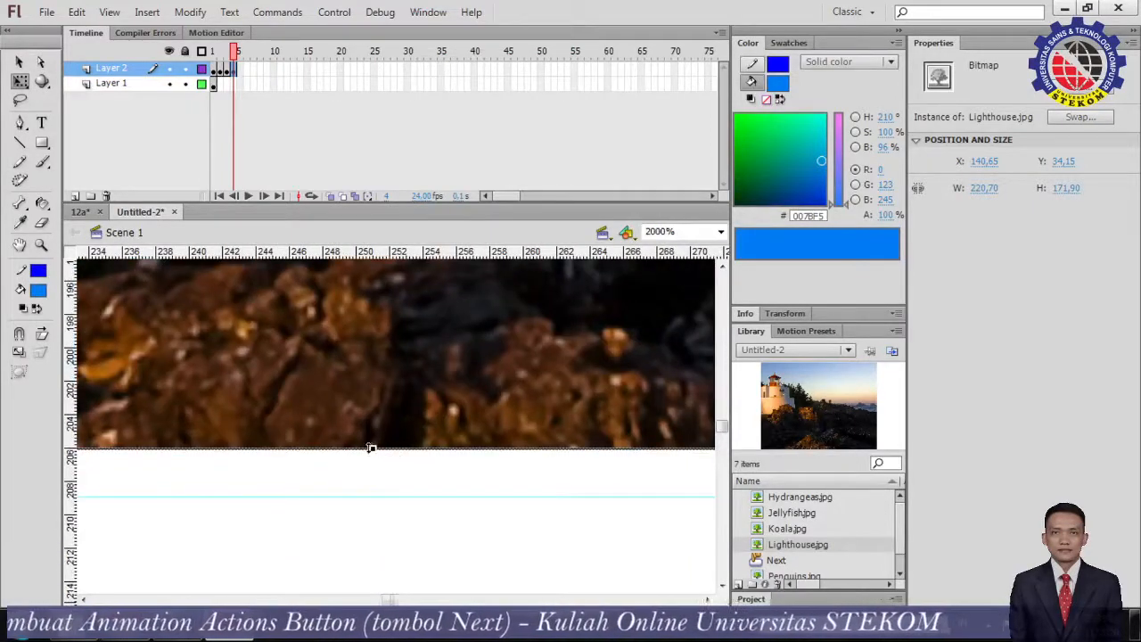
drag(373, 448, 373, 474)
key(Down)
key(Down)
key(Down)
key(Down)
key(Down)
key(Down)
key(Down)
key(Down)
key(Down)
key(Down)
key(Down)
key(Down)
key(Down)
key(Down)
key(Down)
key(Down)
key(Down)
key(Down)
key(Down)
key(Down)
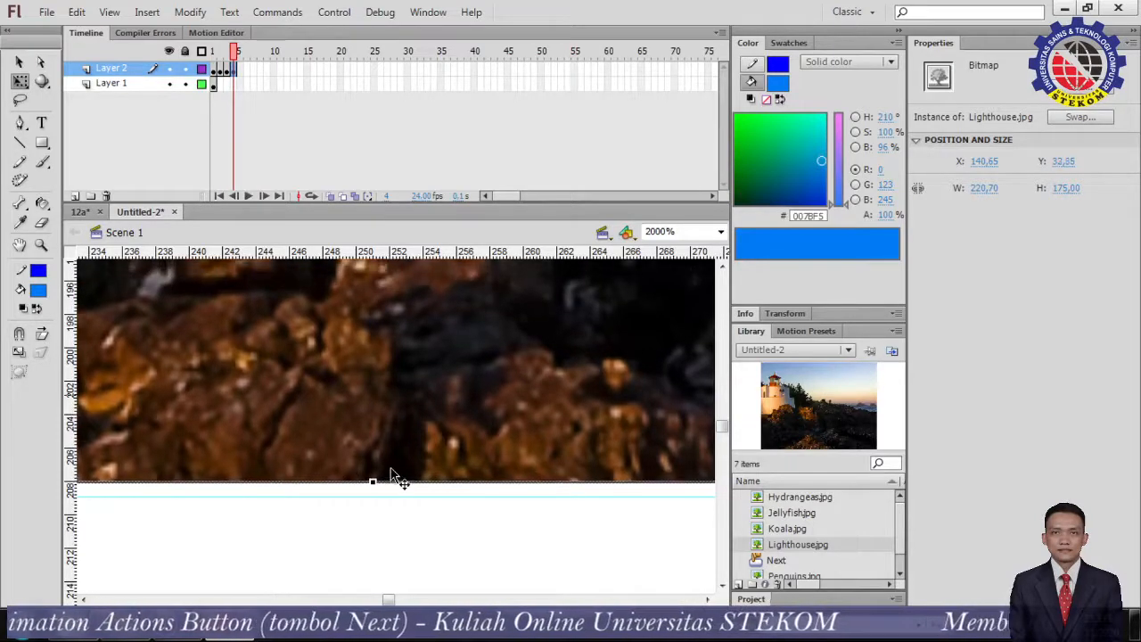
key(Down)
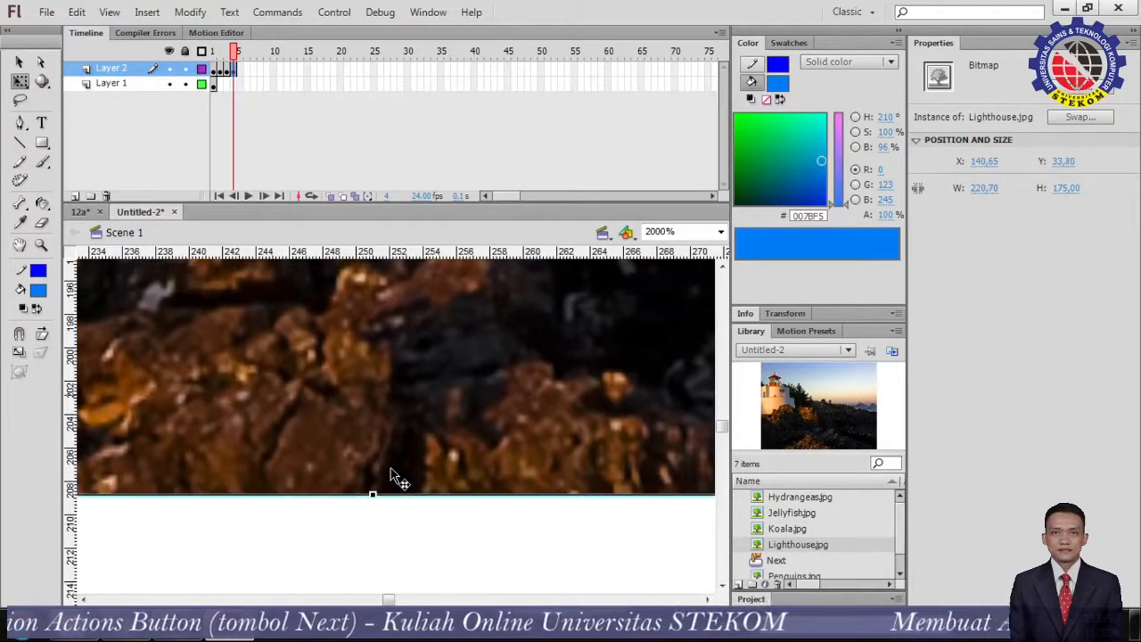
Widen the Lighthouse picture to about 244 px and nudge it right between the vertical guides at X 139.50
scroll(395, 474, down, 10)
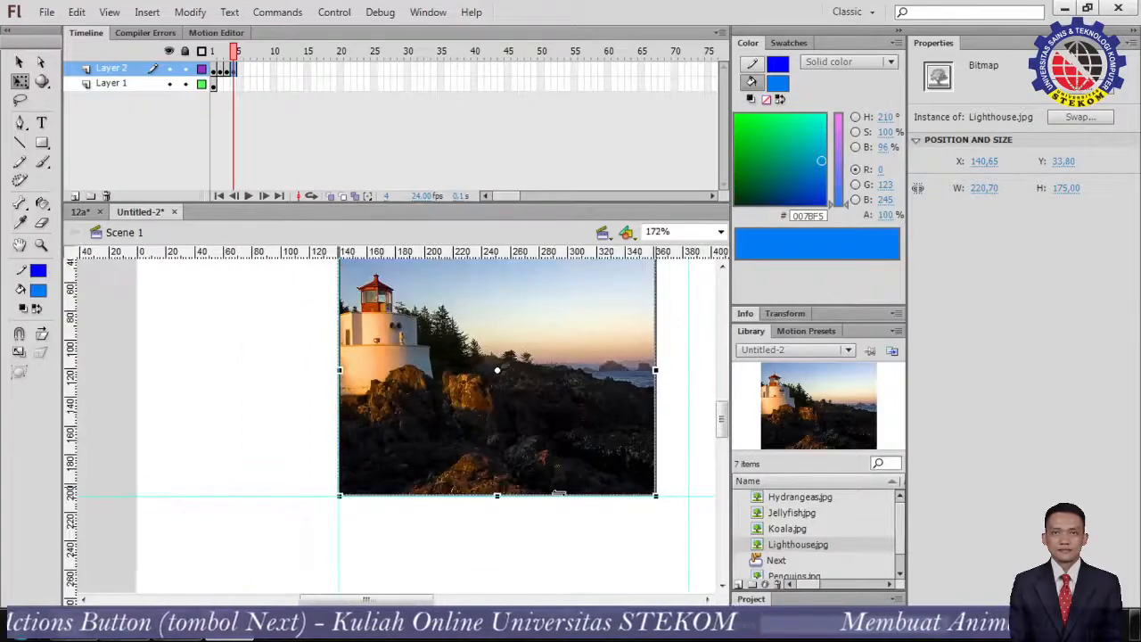
scroll(559, 493, down, 1)
drag(638, 394, 652, 398)
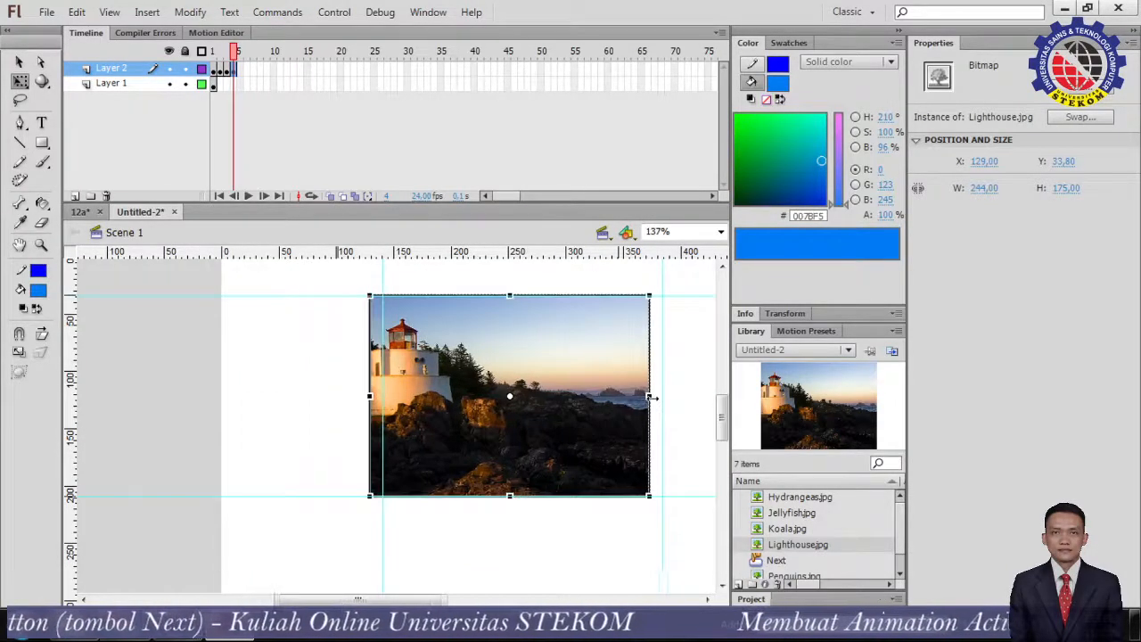
key(Right)
key(Right)
key(Right)
key(Right)
key(Right)
key(Right)
key(Right)
key(Right)
key(Right)
key(Right)
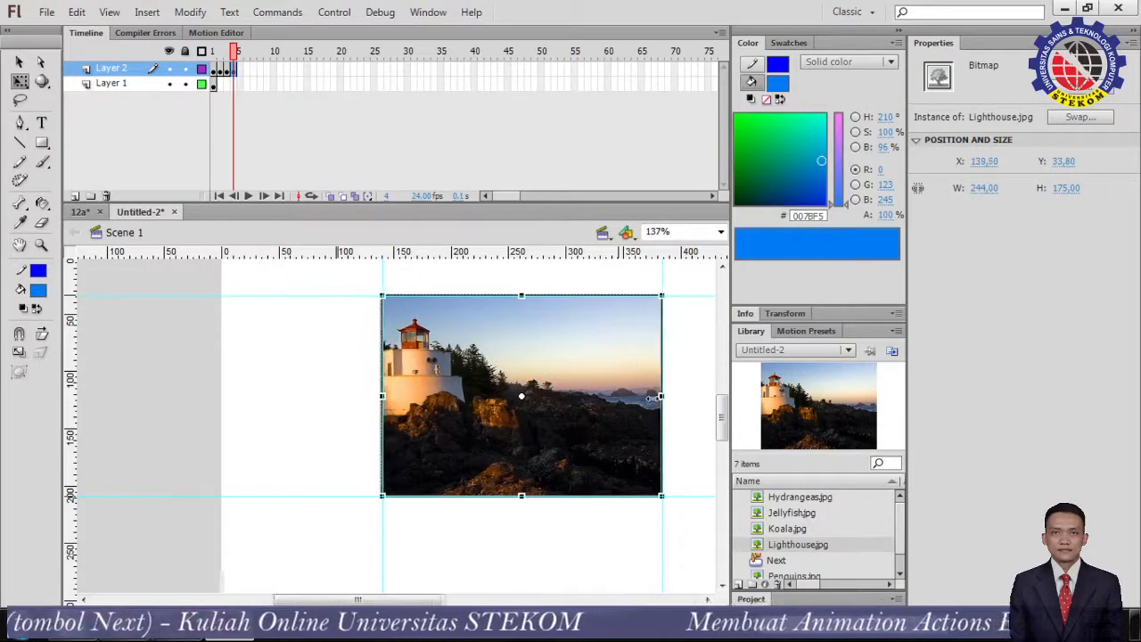
Insert a keyframe at frame 5 of Layer 2 and delete the Lighthouse picture from it
click(293, 410)
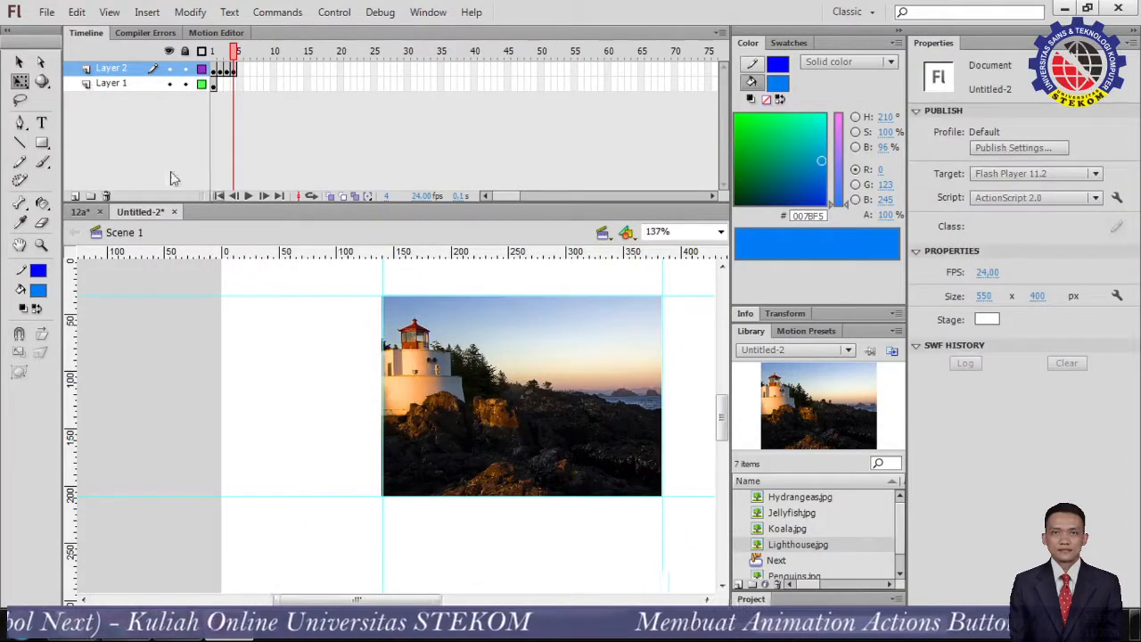
right_click(243, 79)
click(293, 190)
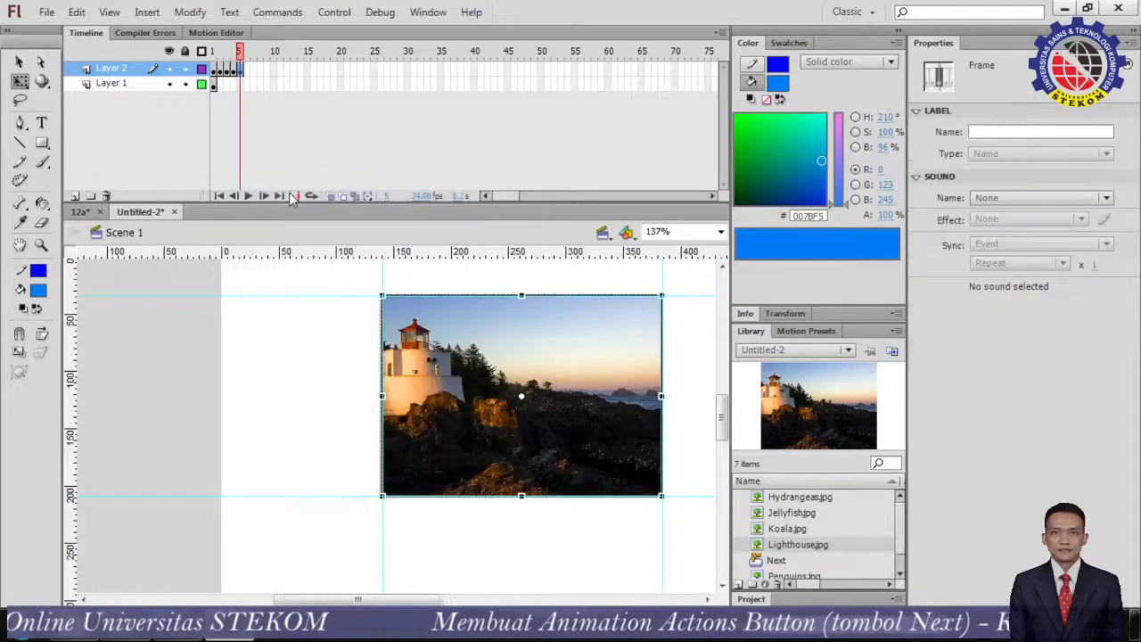
key(Delete)
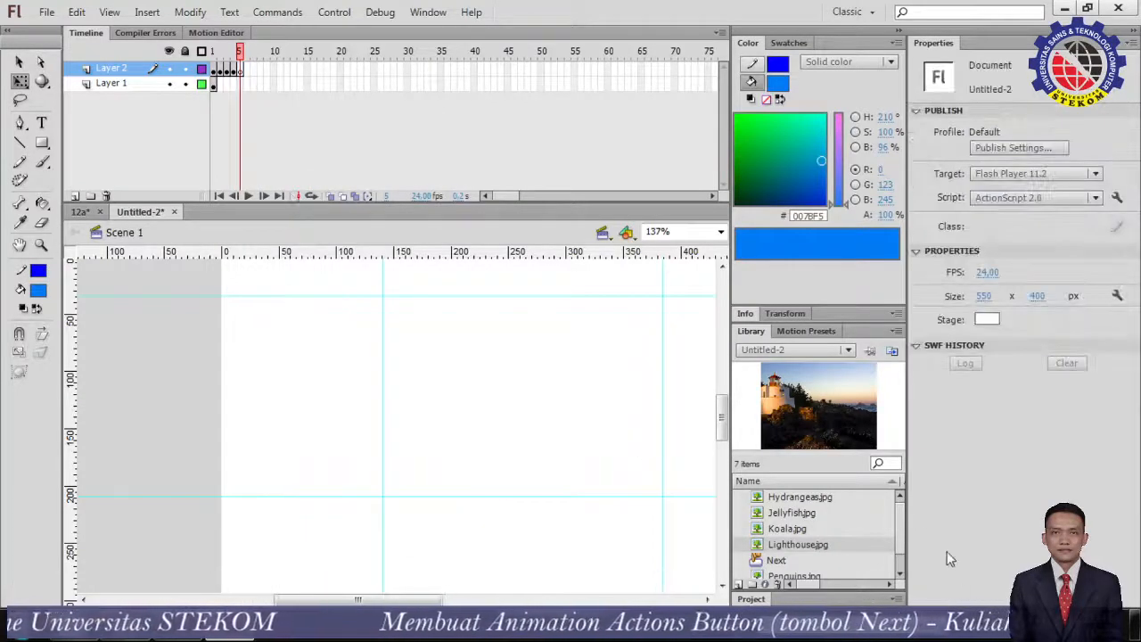
Place Penguins.jpg from the library on the stage in frame 5 of Layer 2
scroll(900, 554, down, 2)
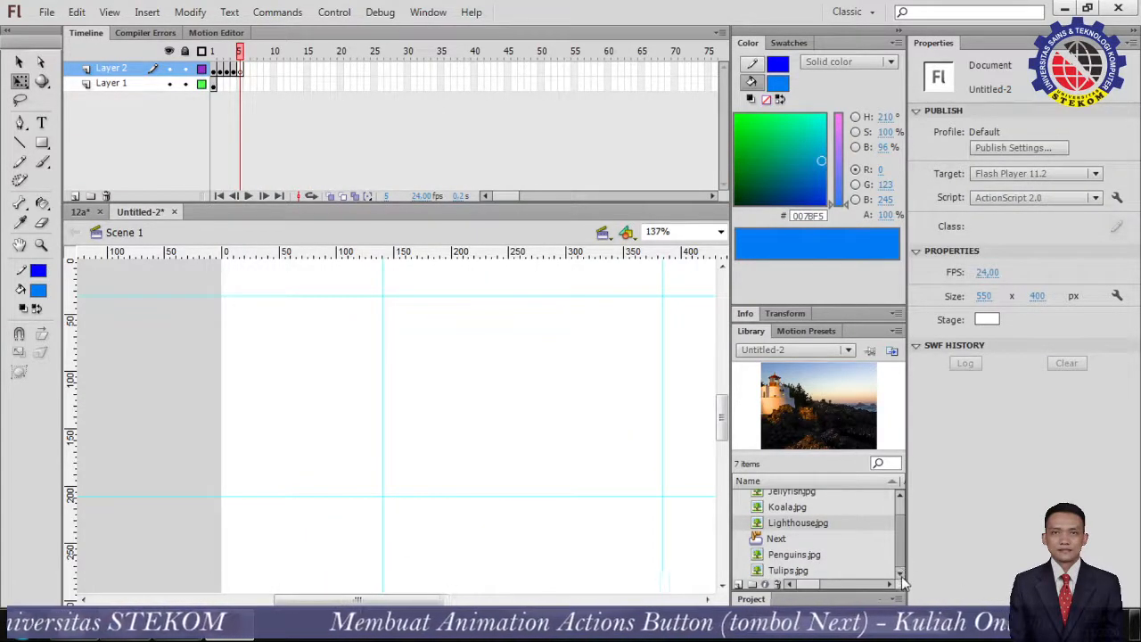
click(794, 555)
drag(794, 555, 500, 404)
Scale the Penguins picture to about 202 × 185 px, fitting its upper-left corner to the guides
key(ctrl+minus)
key(ctrl+minus)
key(ctrl+minus)
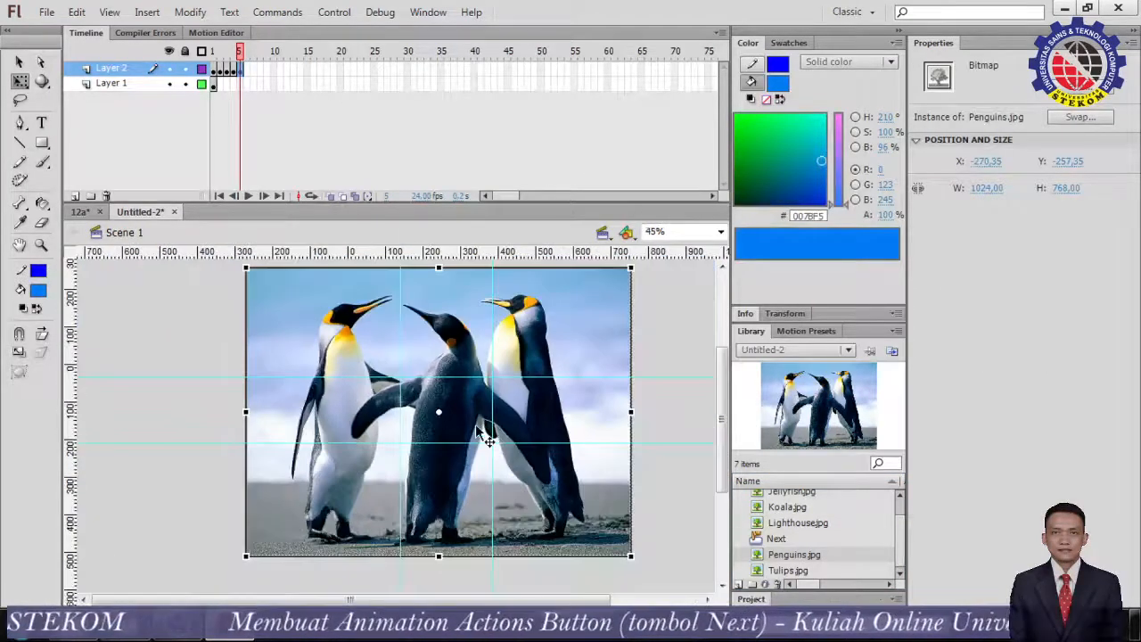
key(ctrl+minus)
drag(185, 331, 283, 395)
key(ctrl+equal)
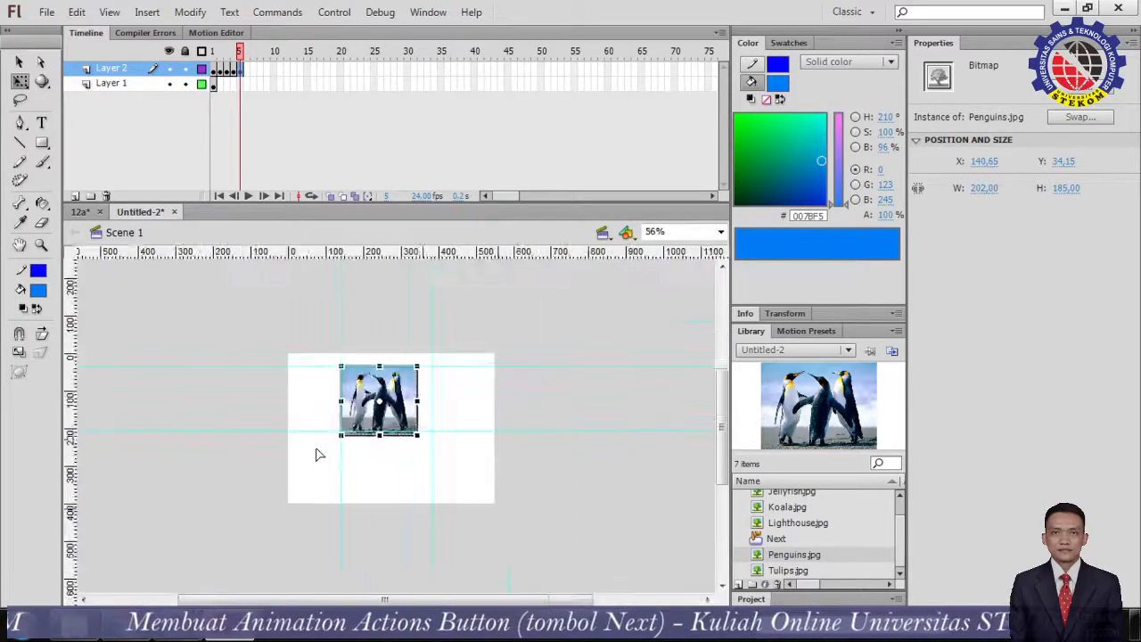
Adjust the Penguins picture to about 244 × 165 px, fitting its sides and lower edge to the guides
key(ctrl+equal)
key(ctrl+equal)
drag(464, 485, 464, 473)
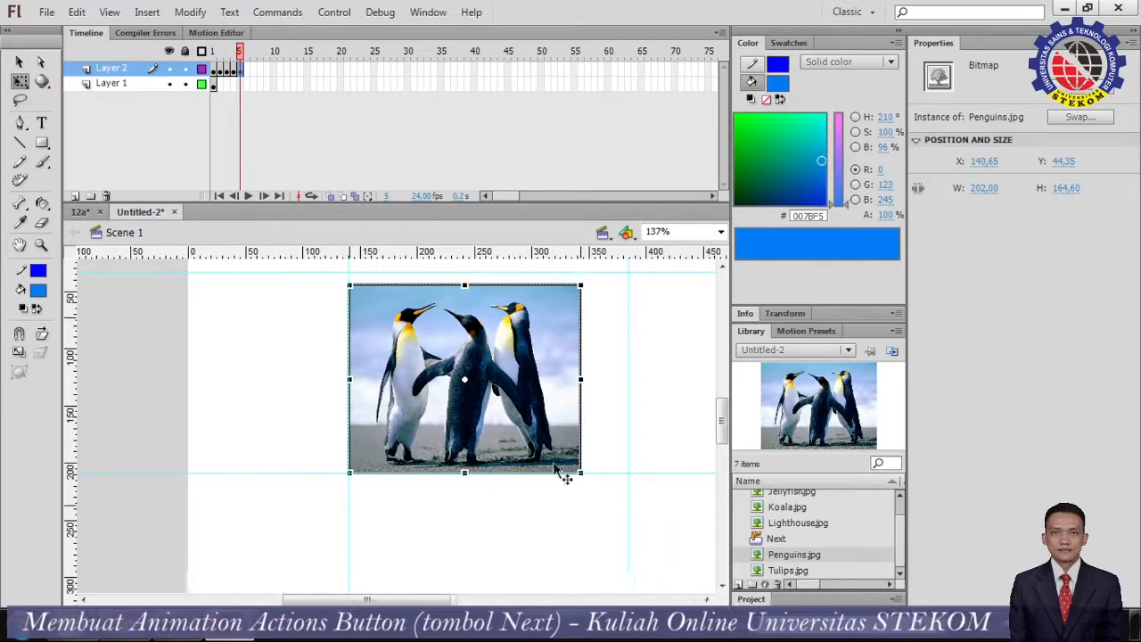
mouse_move(580, 379)
mouse_down()
mouse_move(609, 387)
mouse_move(587, 392)
mouse_move(598, 389)
mouse_up()
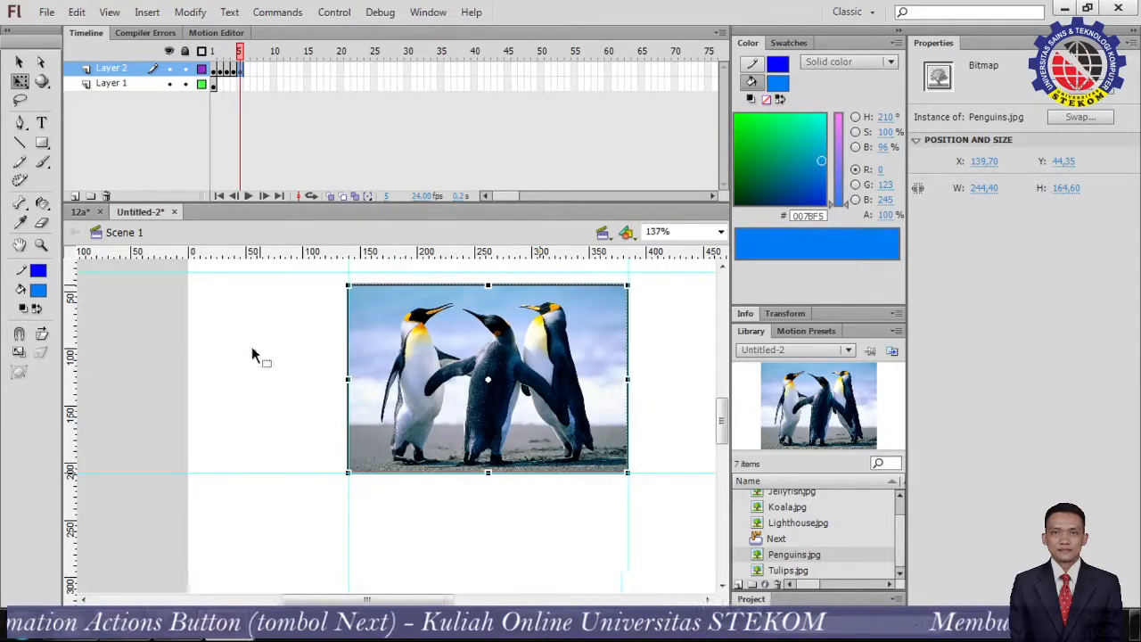
Insert a keyframe at frame 6 of Layer 2 and delete the Penguins picture from it
click(250, 80)
right_click(250, 79)
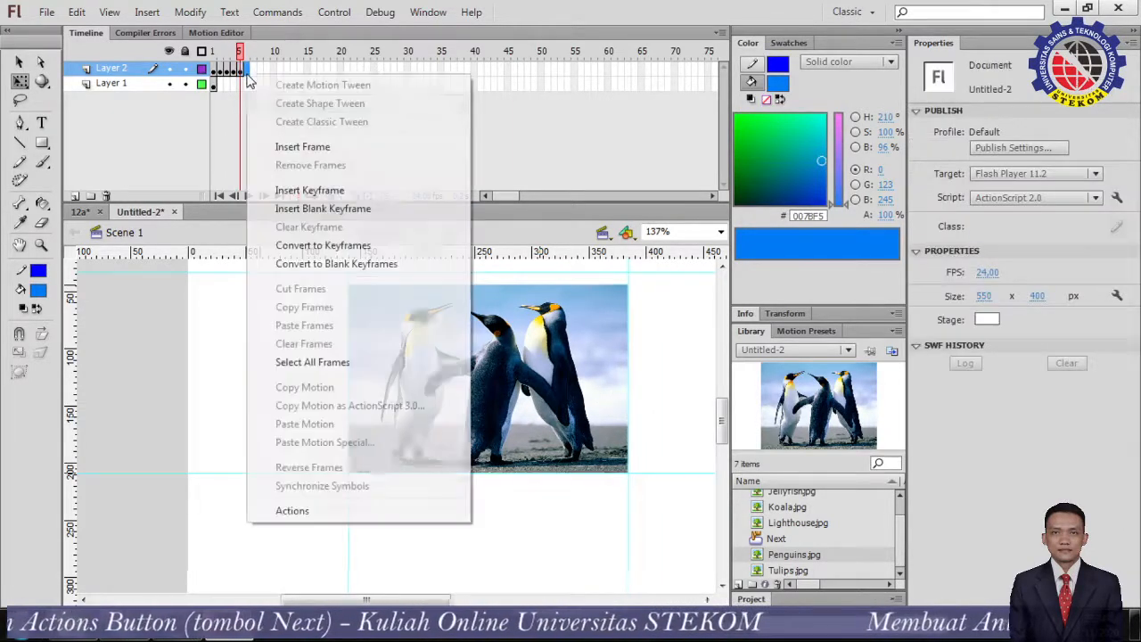
click(309, 190)
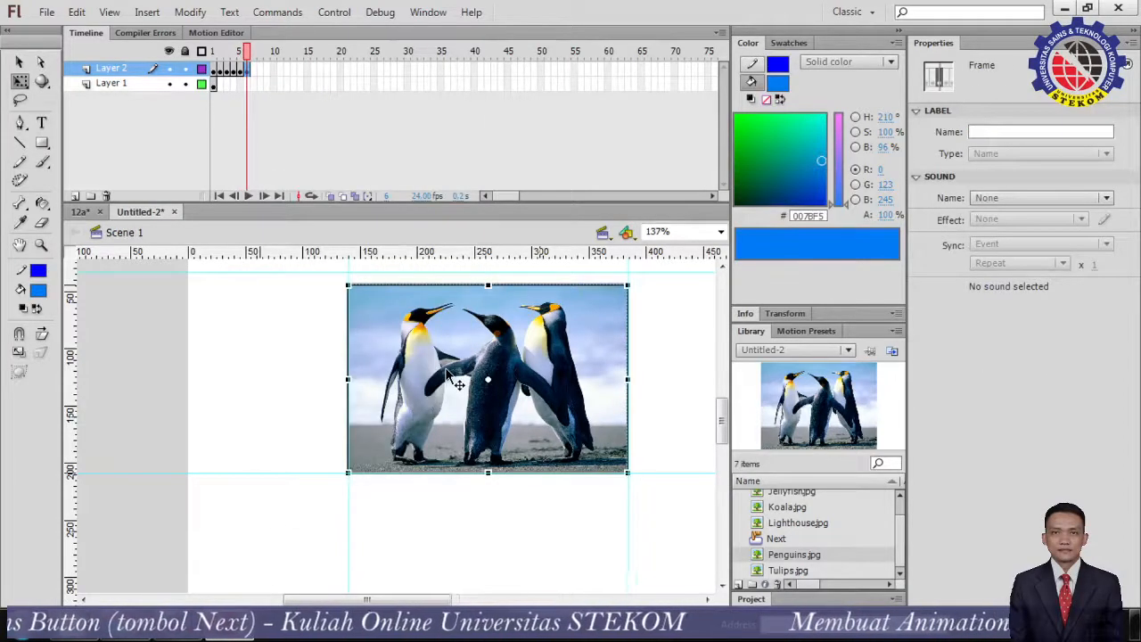
key(Delete)
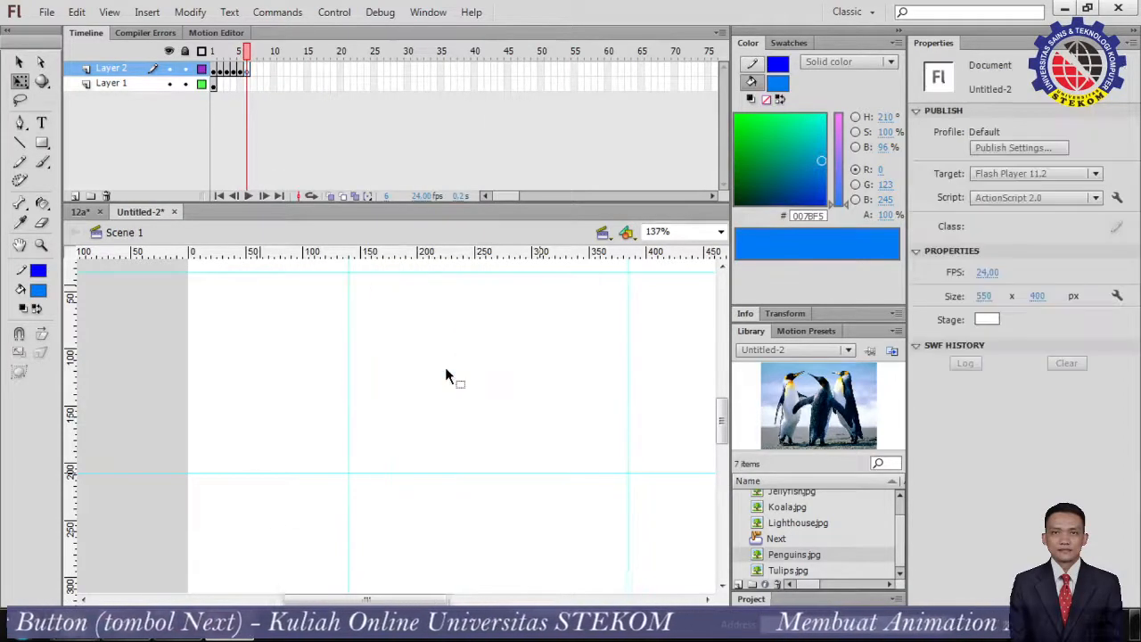
Place Tulips.jpg in frame 6 and scale it to about 196 × 138 px from the guides' upper-left corner
click(790, 572)
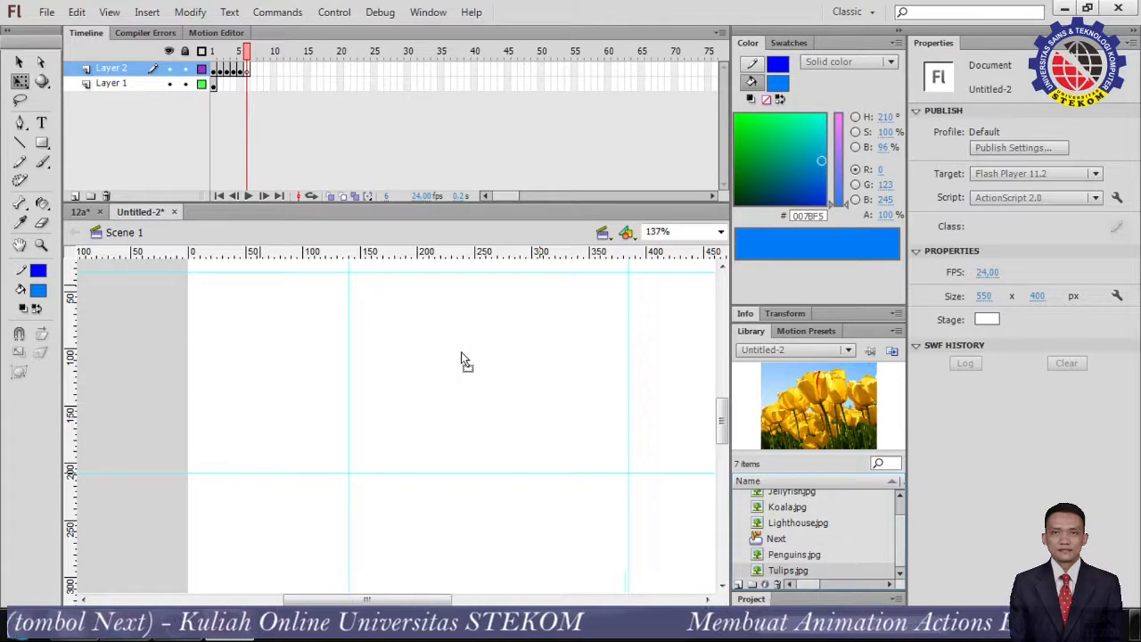
drag(460, 358, 460, 357)
scroll(461, 359, down, 5)
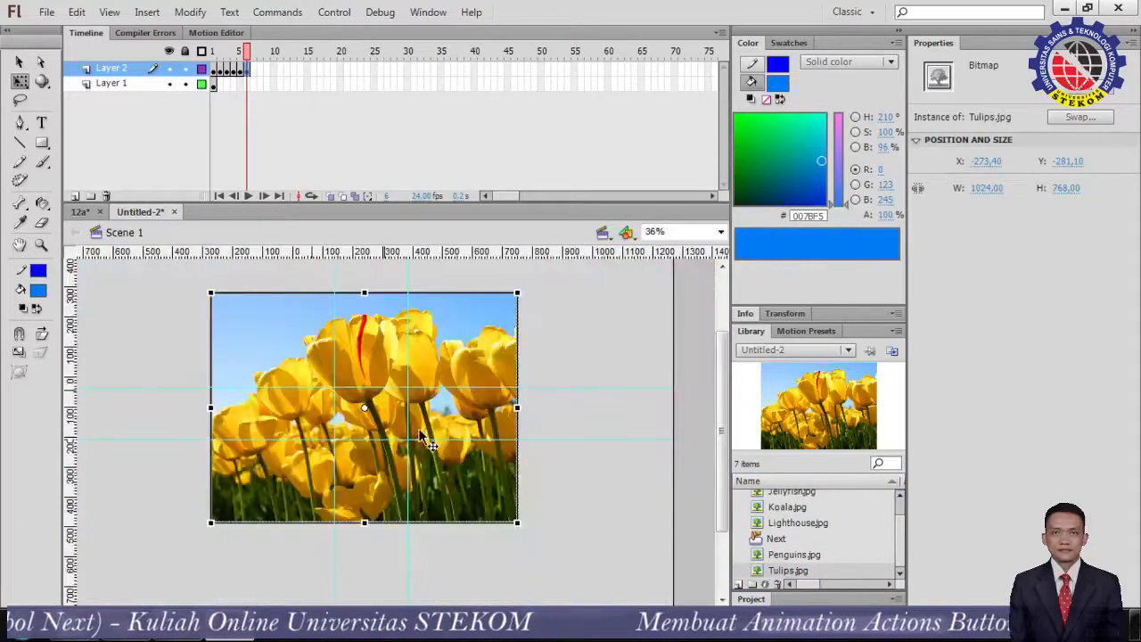
drag(147, 326, 207, 369)
scroll(223, 392, up, 3)
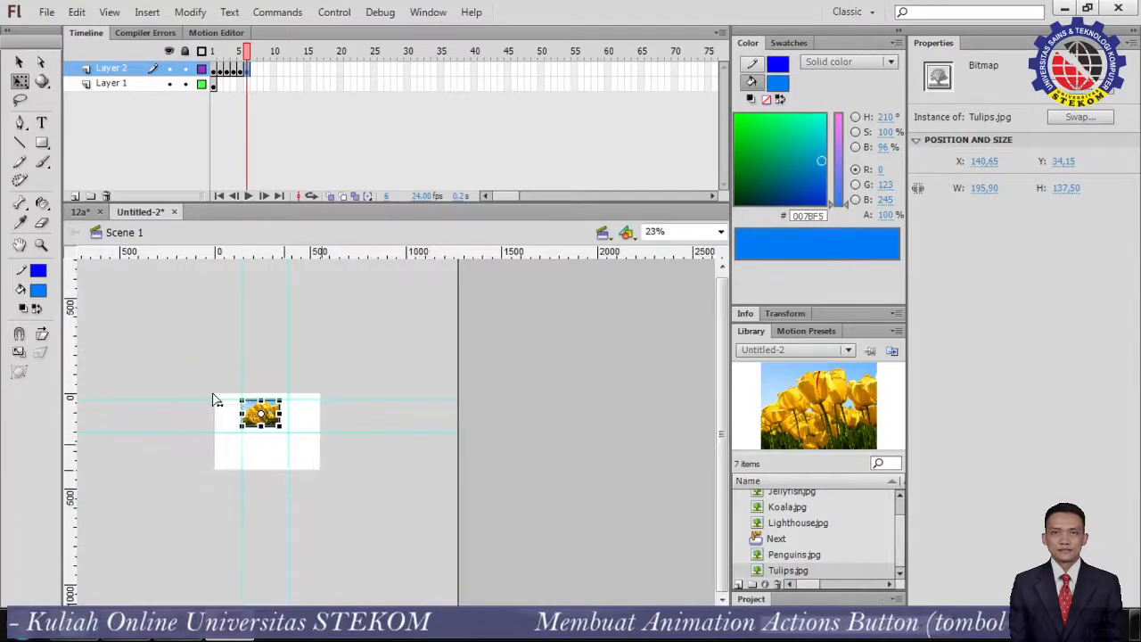
scroll(396, 430, up, 3)
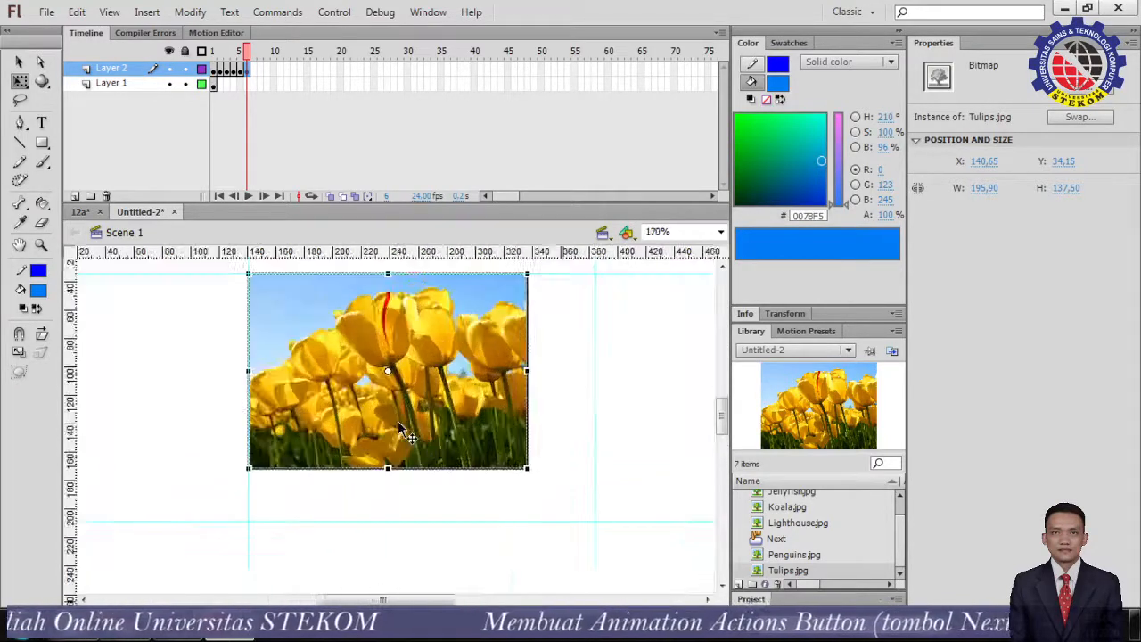
Increase the Tulips picture's height to about 176 px and nudge it down between the horizontal guides at about Y 31.60
drag(388, 468, 389, 496)
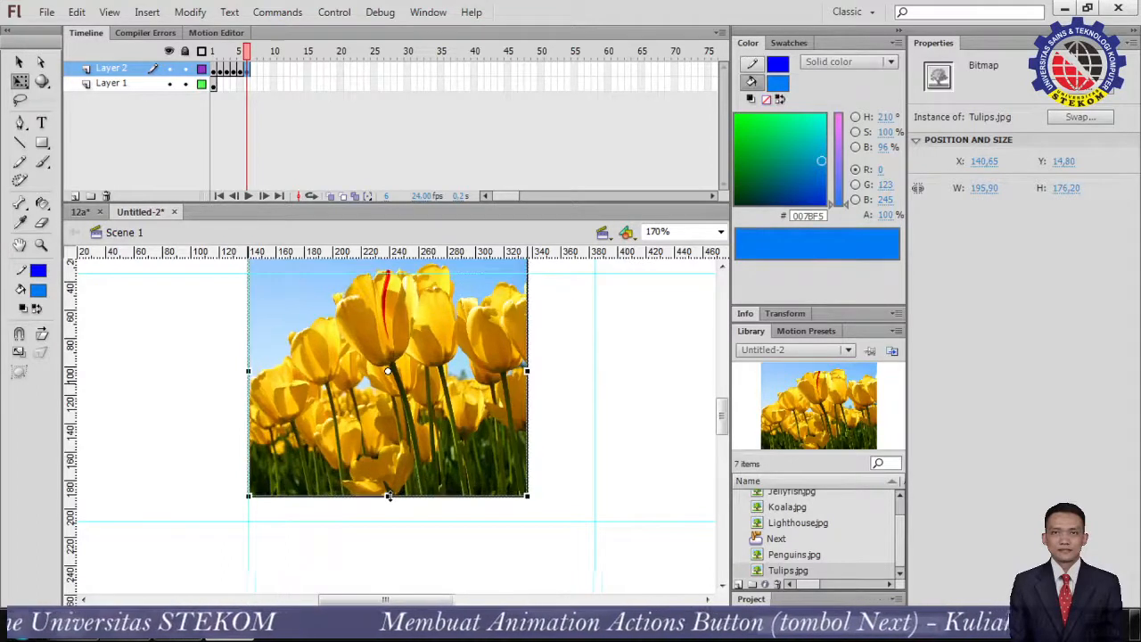
key(Down)
key(Down)
key(Down)
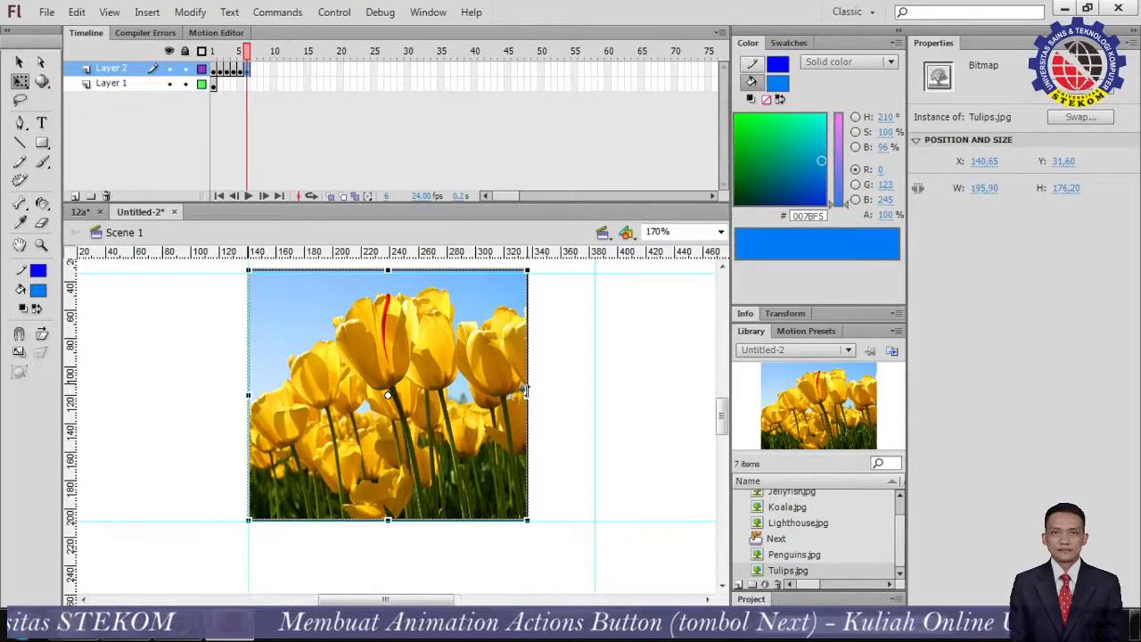
Widen the Tulips picture to about 246.5 px and nudge it to X 137.55, Y 32.20, aligning its right edge with the guide
drag(528, 393, 562, 397)
key(Right)
key(Right)
key(Right)
key(Right)
key(Right)
key(Right)
key(Right)
key(Right)
key(Right)
key(Right)
key(Right)
key(Right)
key(Right)
key(Right)
key(Right)
key(Right)
key(Right)
key(Right)
key(Right)
key(Right)
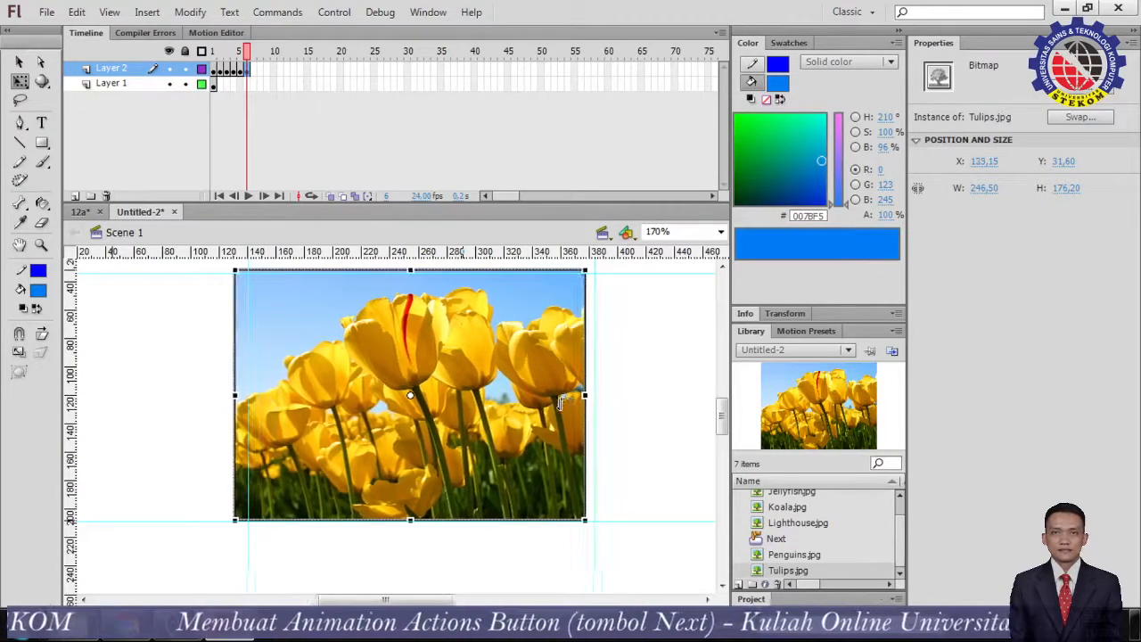
key(Down)
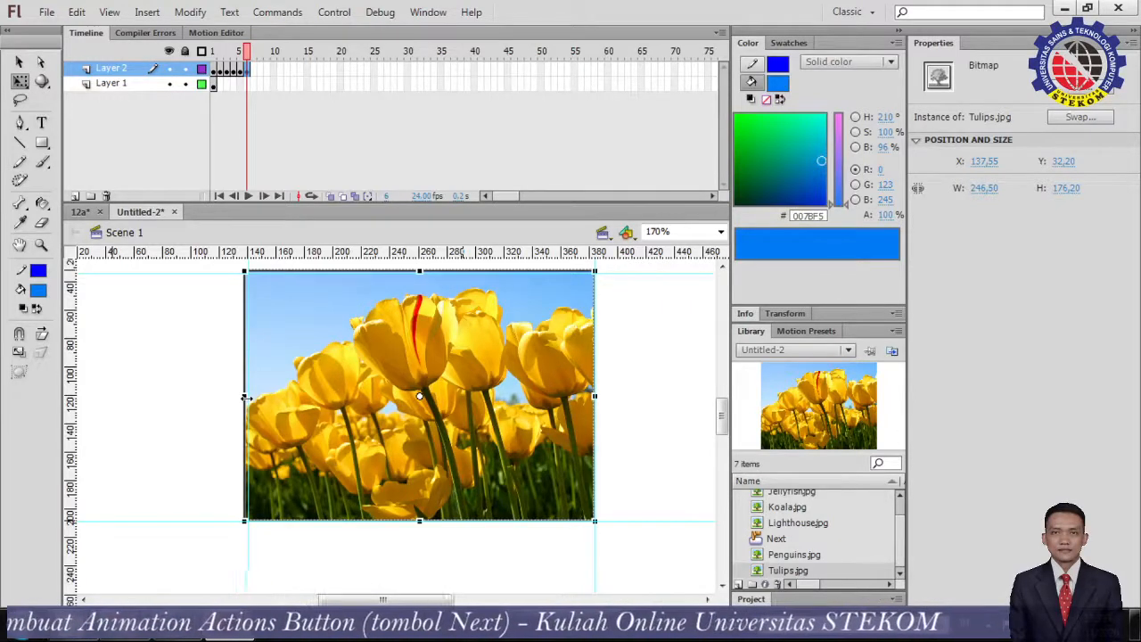
Narrow the Tulips picture to about 243 px and nudge it right between the vertical guides at X 140.35
scroll(247, 398, up, 3)
scroll(250, 477, up, 8)
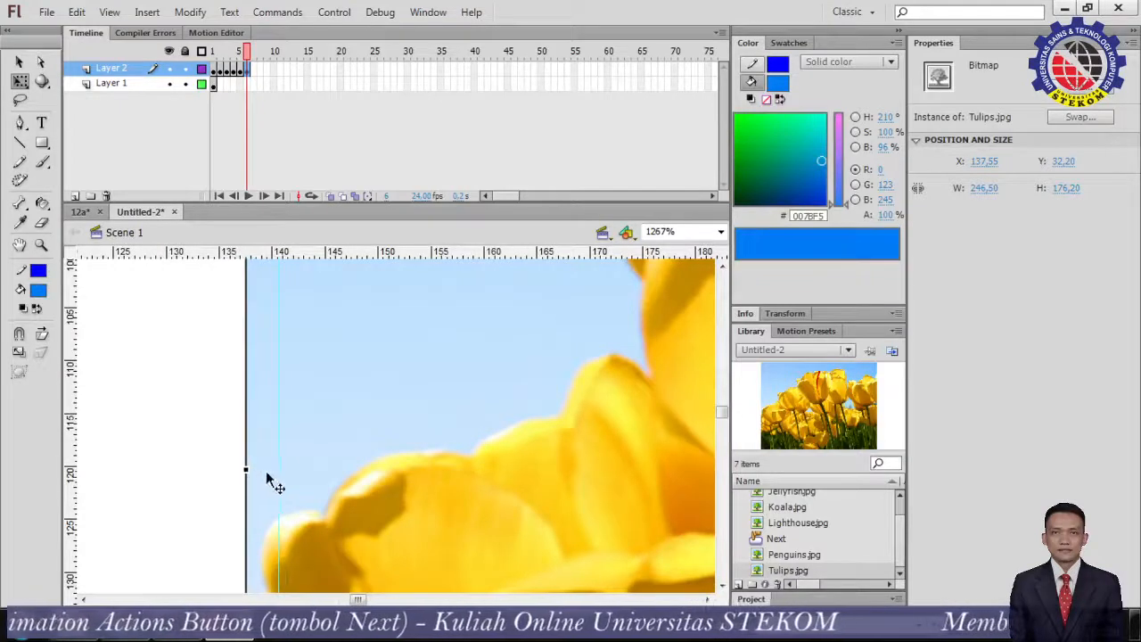
drag(244, 468, 263, 469)
key(Right)
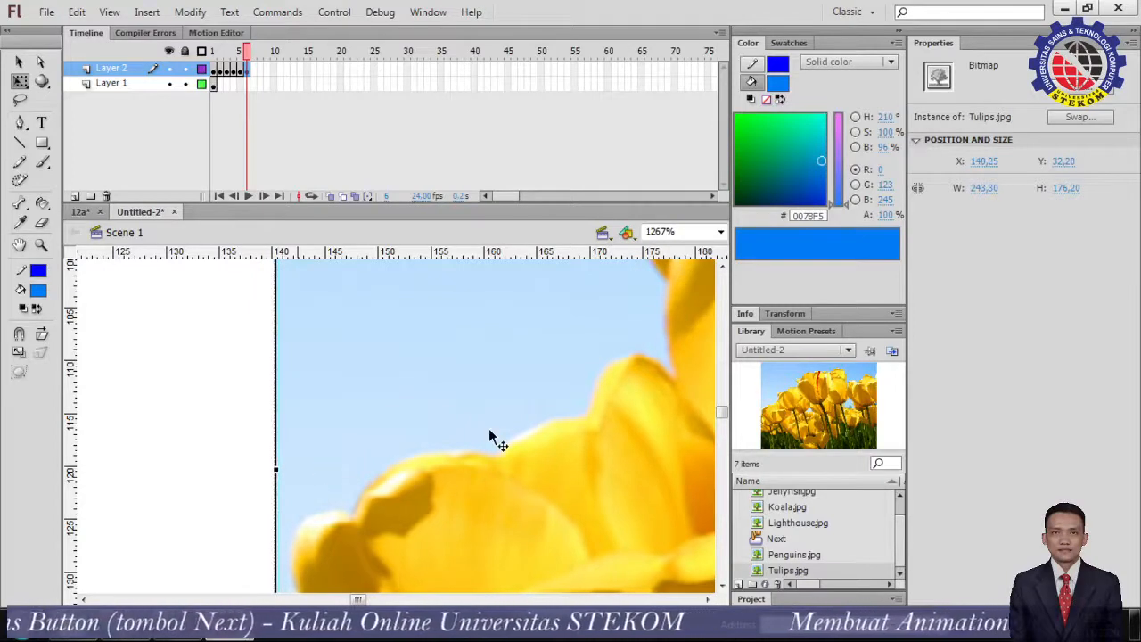
scroll(491, 438, down, 8)
scroll(588, 431, down, 1)
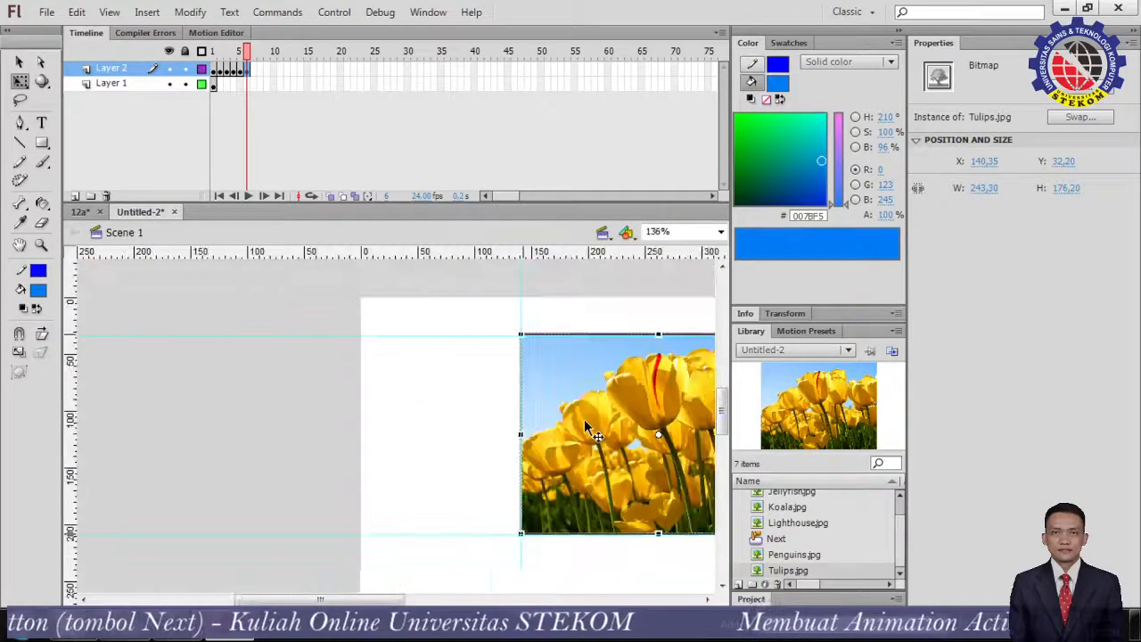
drag(395, 604, 461, 604)
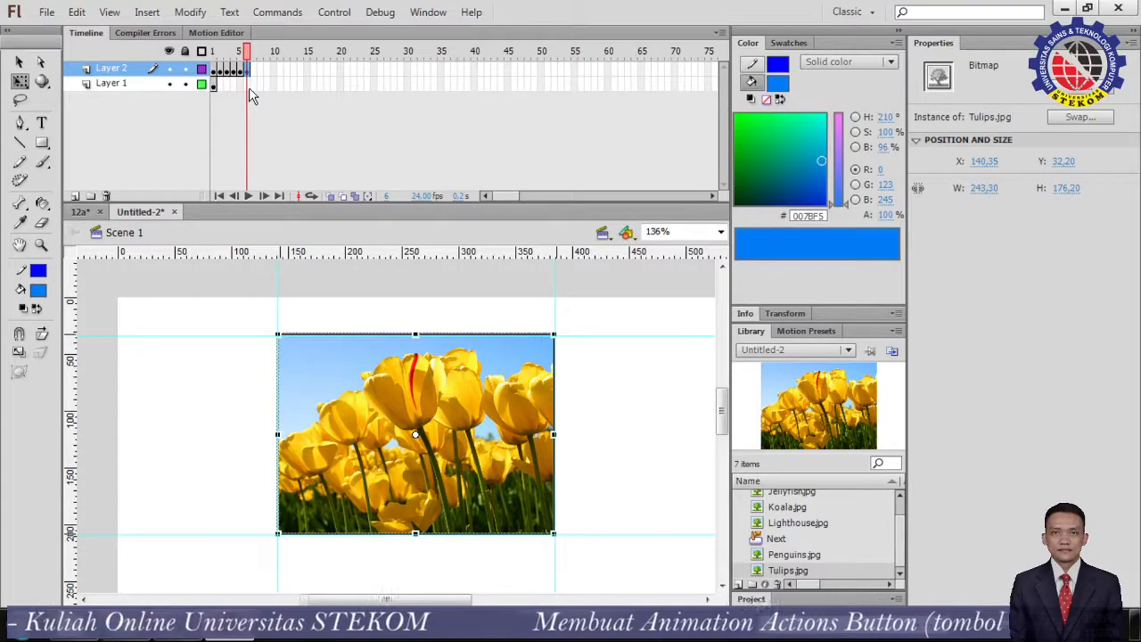
Extend Layer 1 to frame 6 so the Next button spans all picture frames
click(215, 85)
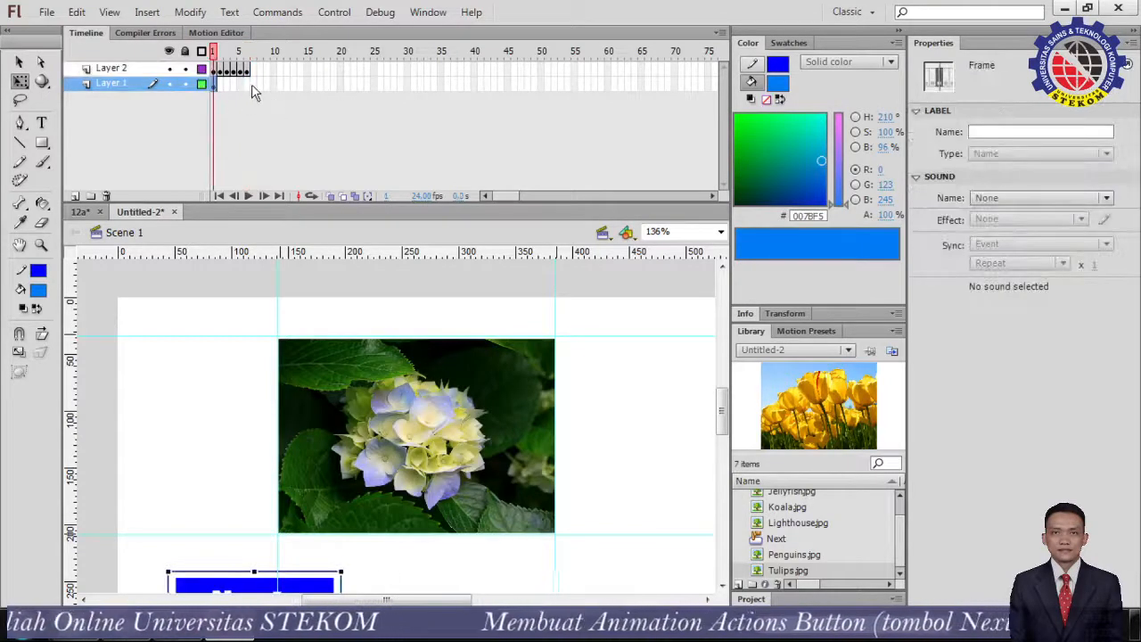
click(247, 86)
right_click(247, 85)
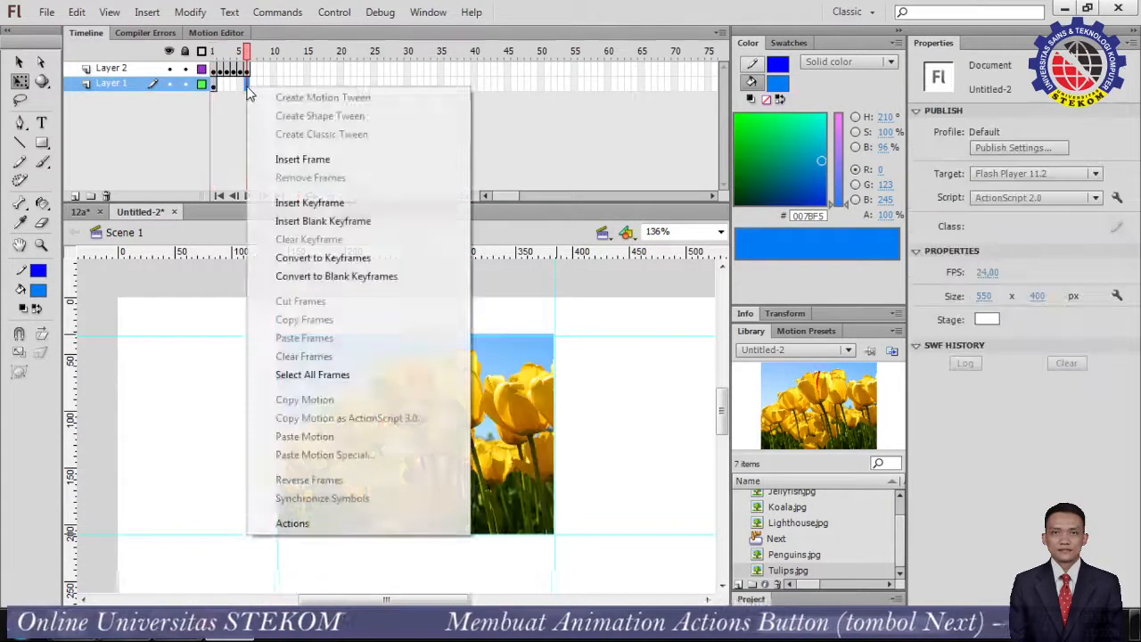
click(302, 161)
Shrink the Next button, place it directly below the pictures against the left vertical guide, and check it across the frames
scroll(446, 419, down, 5)
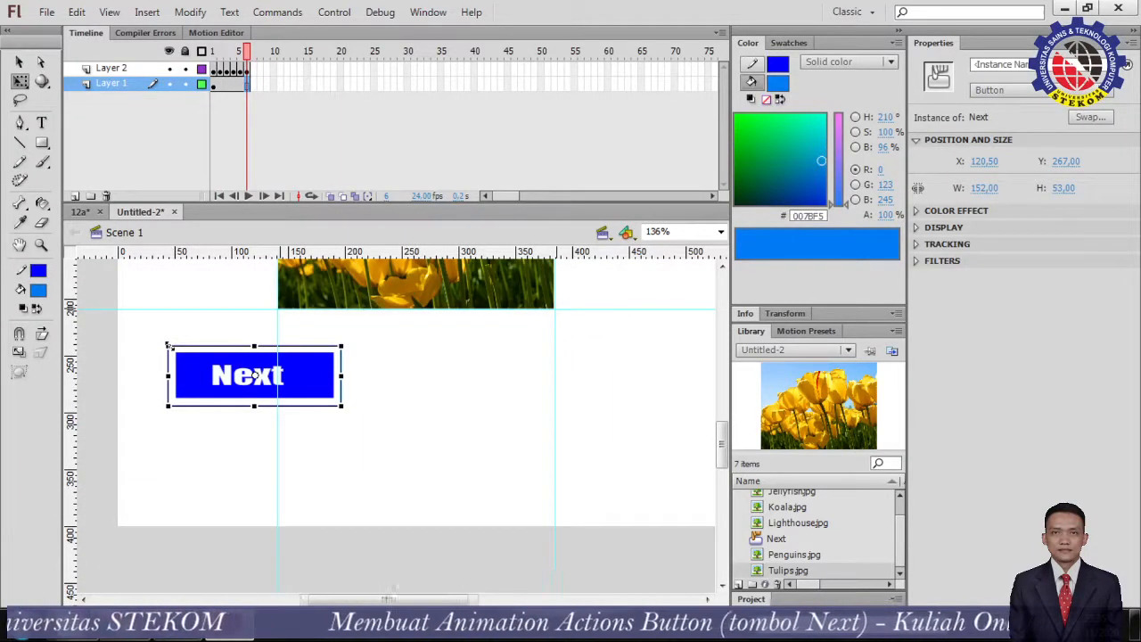
drag(168, 345, 312, 337)
click(378, 384)
key(F5)
drag(286, 58, 194, 57)
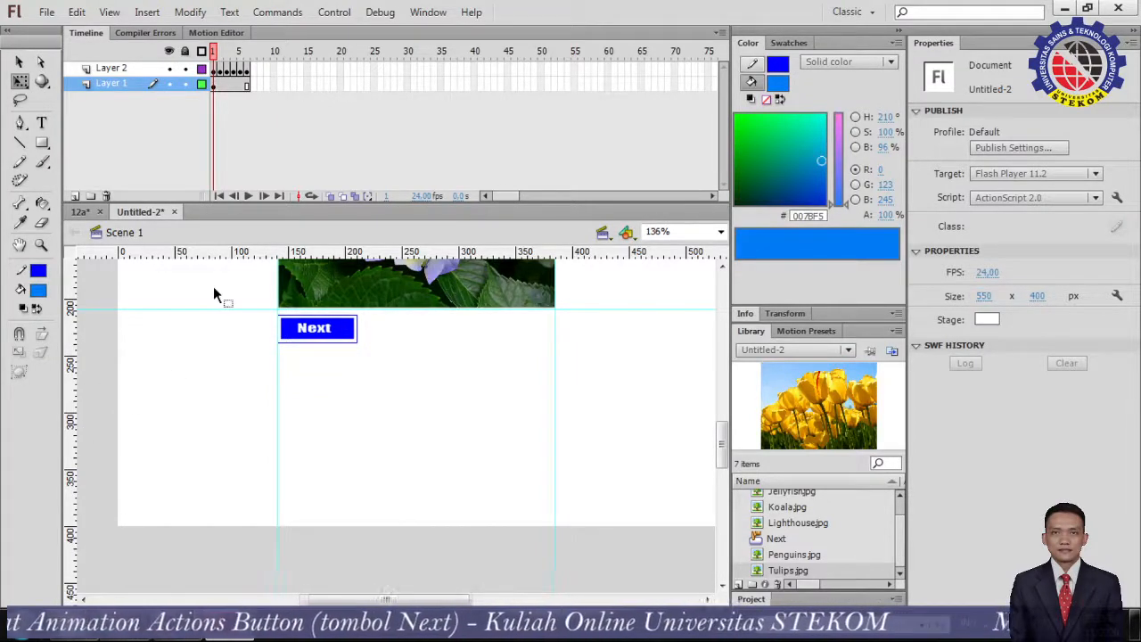
Add a new layer above Layer 2
mouse_move(721, 433)
mouse_down()
mouse_move(725, 403)
mouse_move(724, 416)
mouse_up()
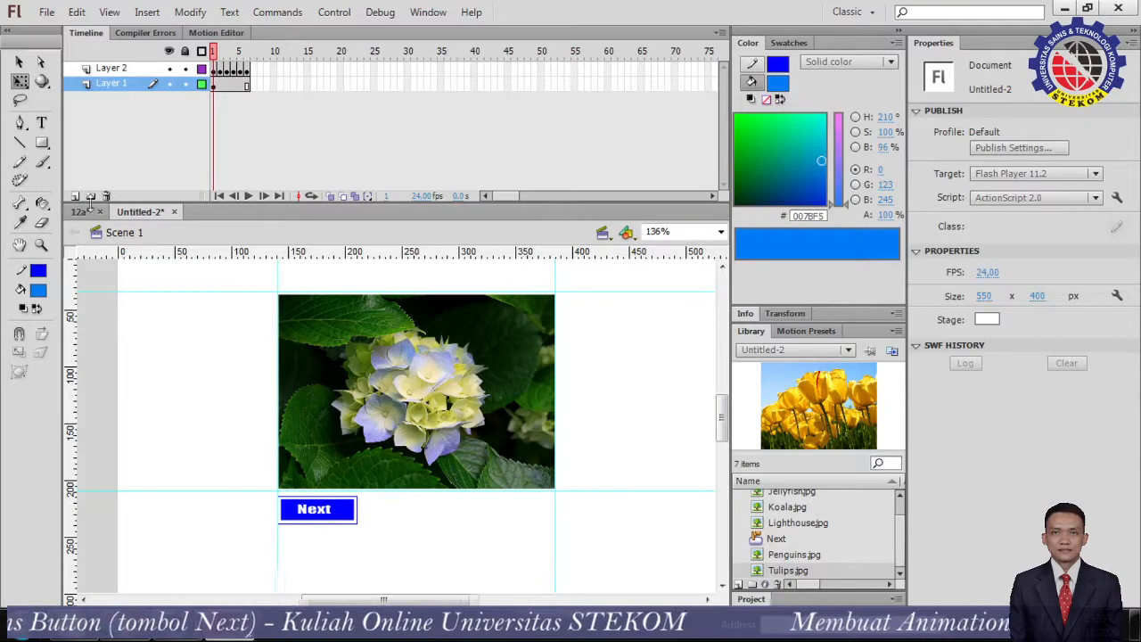
click(116, 69)
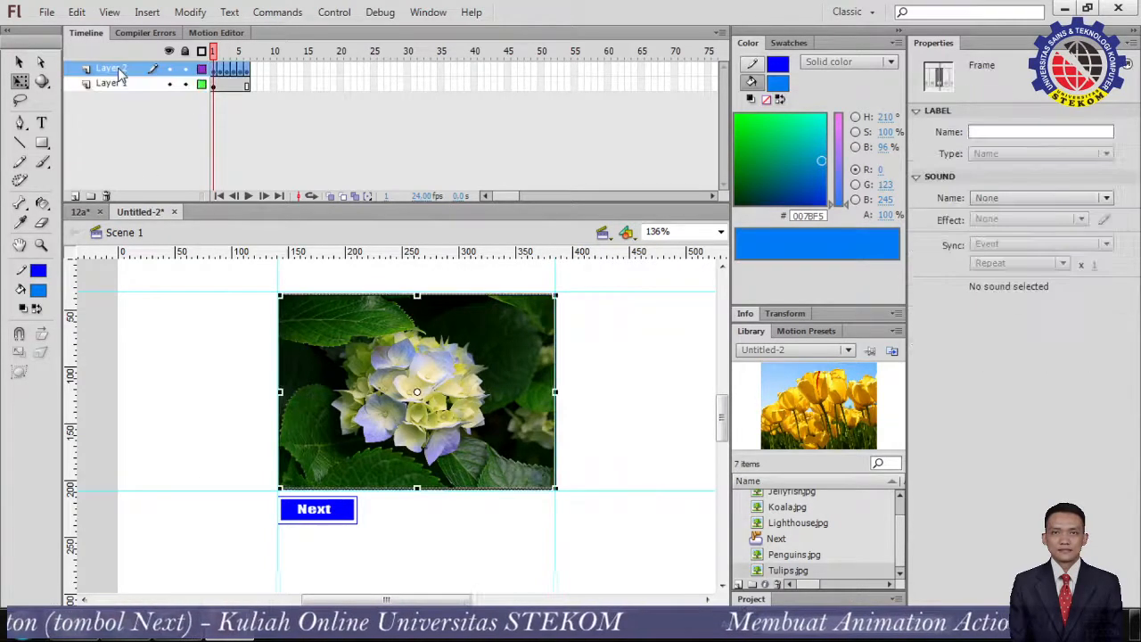
click(75, 196)
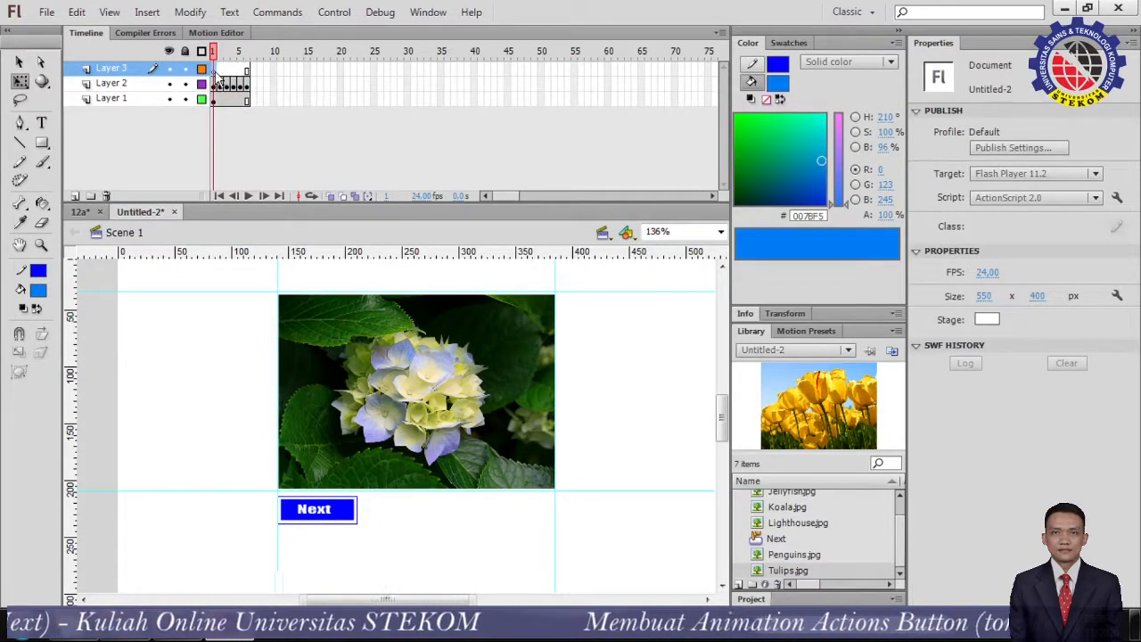
Add a stop(); action to frame 1 of Layer 3 and check the script's syntax
click(215, 70)
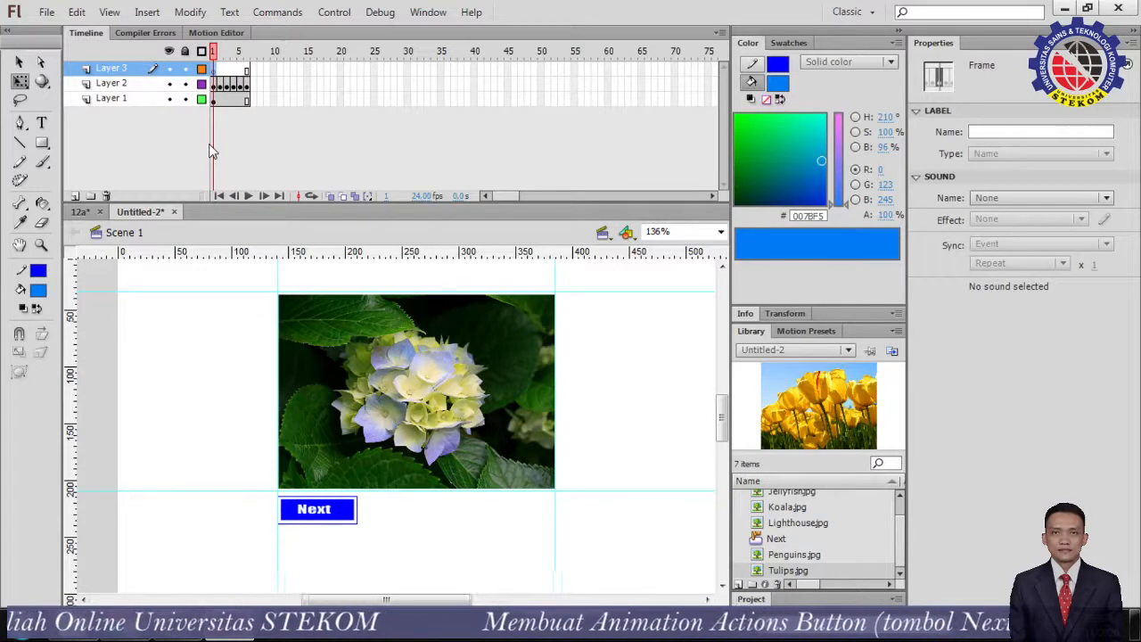
key(F9)
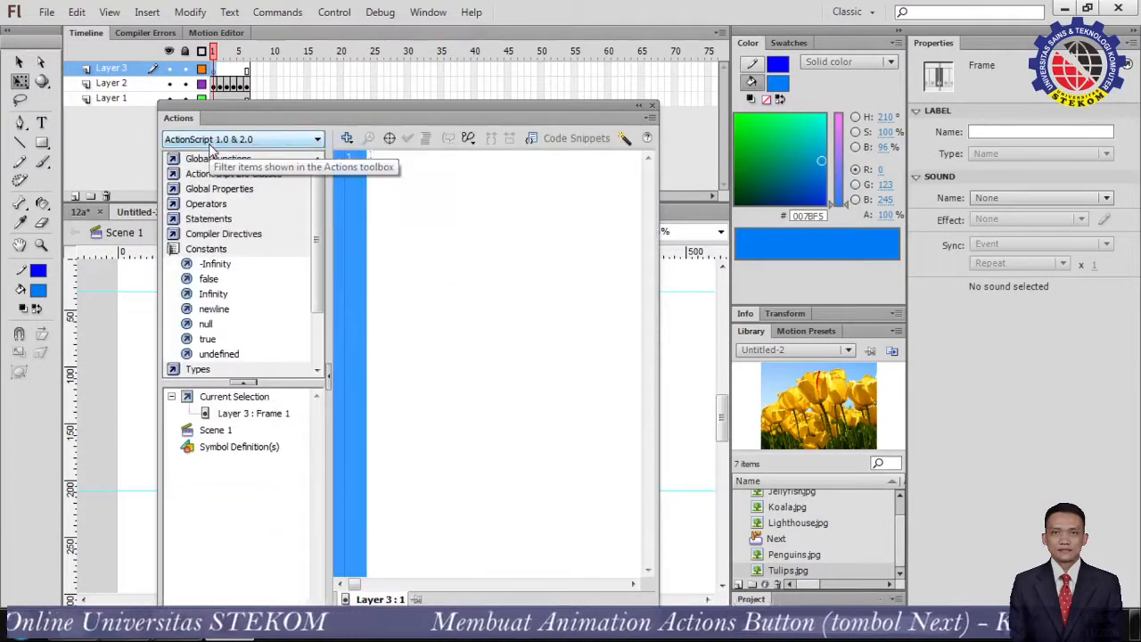
click(347, 139)
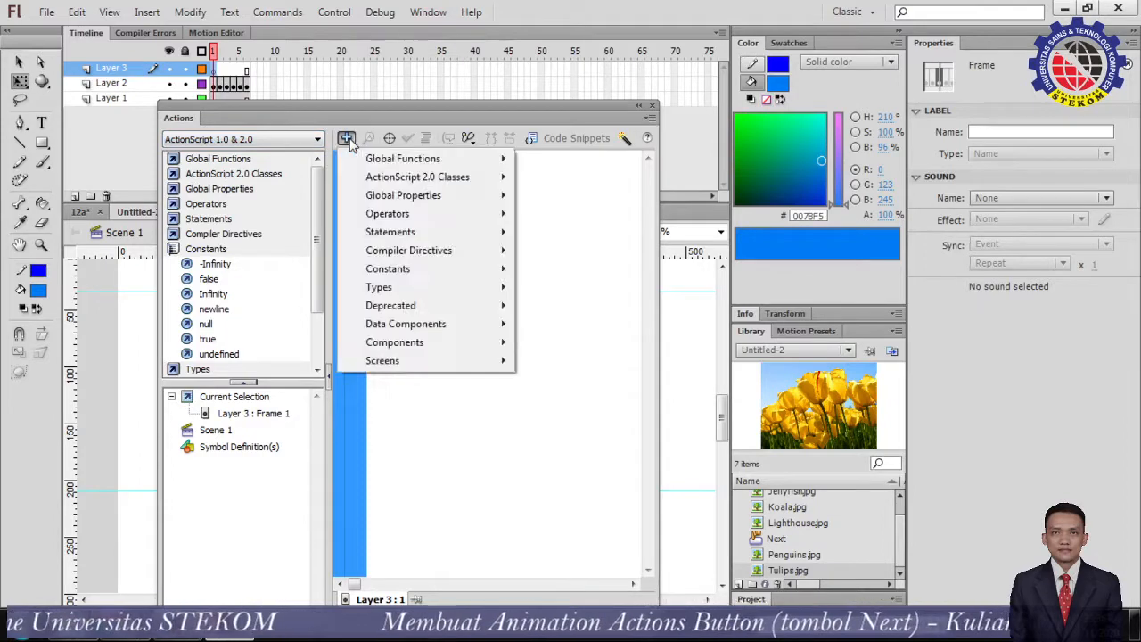
mouse_move(395, 163)
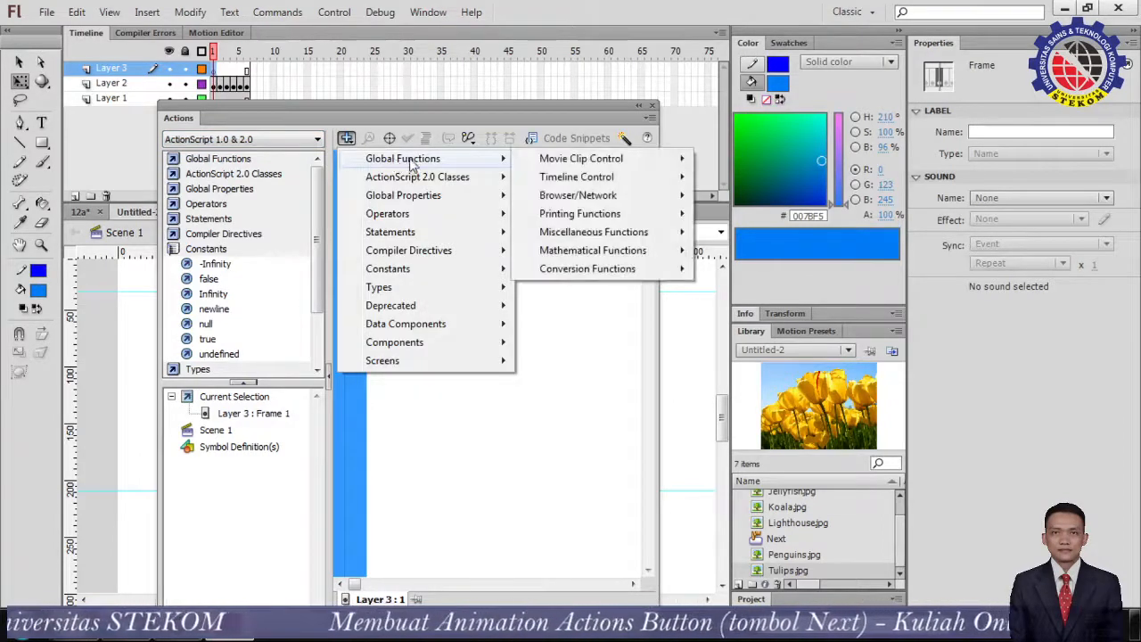
mouse_move(604, 162)
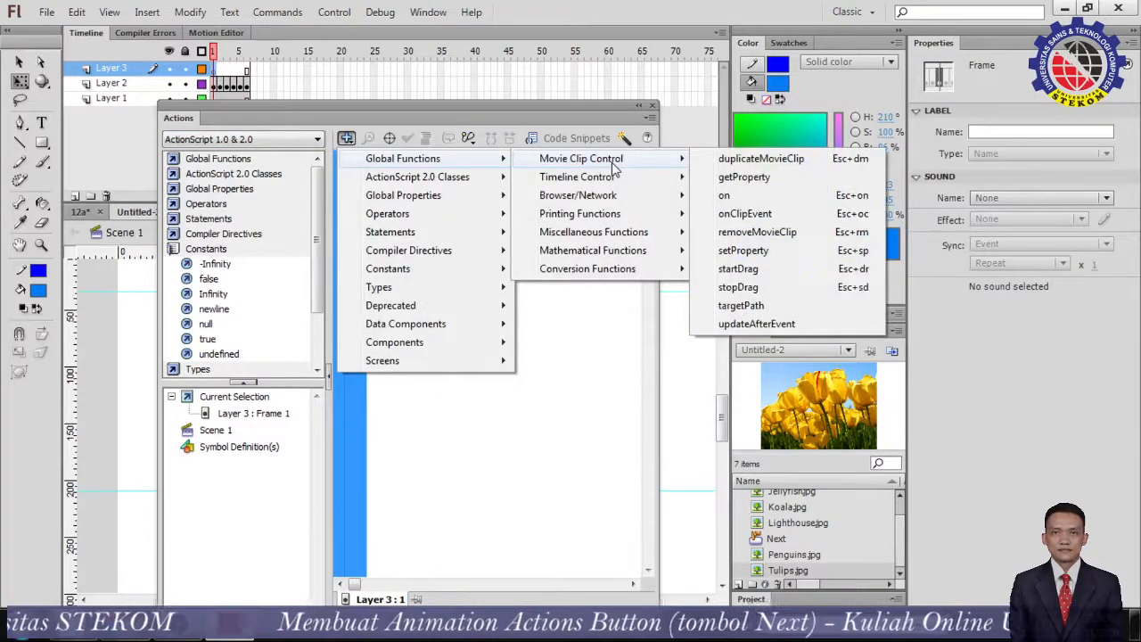
mouse_move(615, 182)
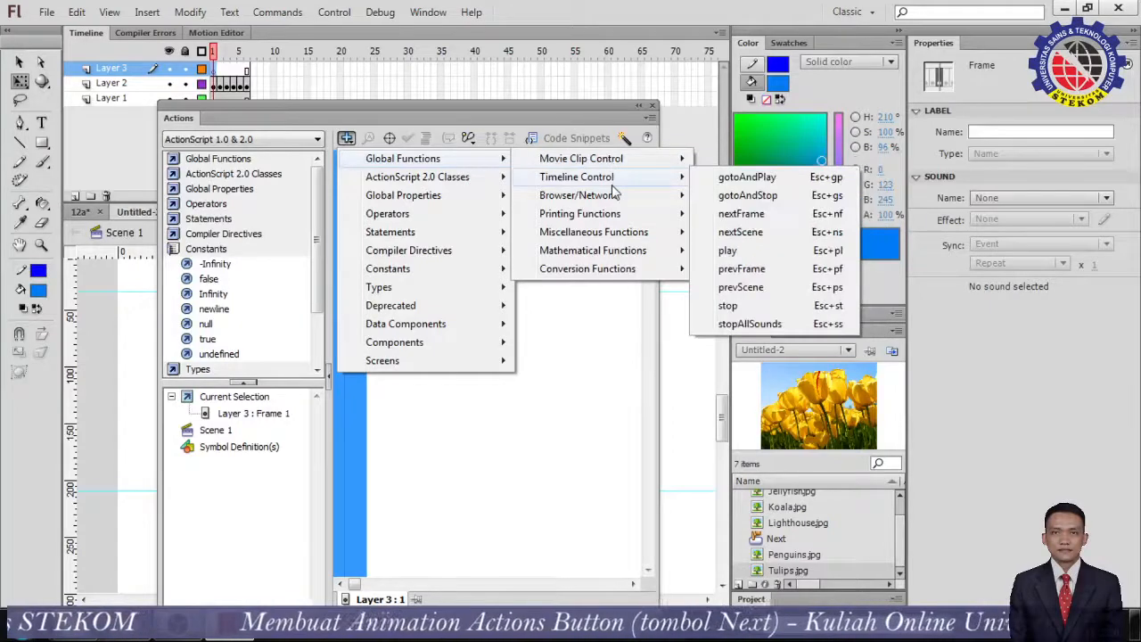
click(762, 305)
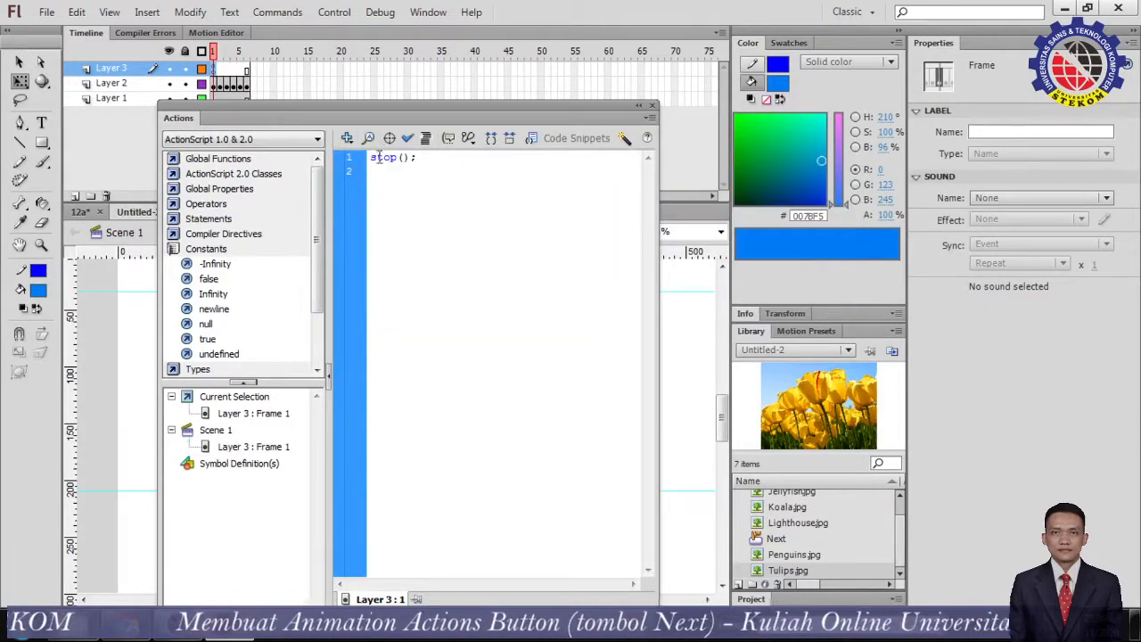
click(408, 137)
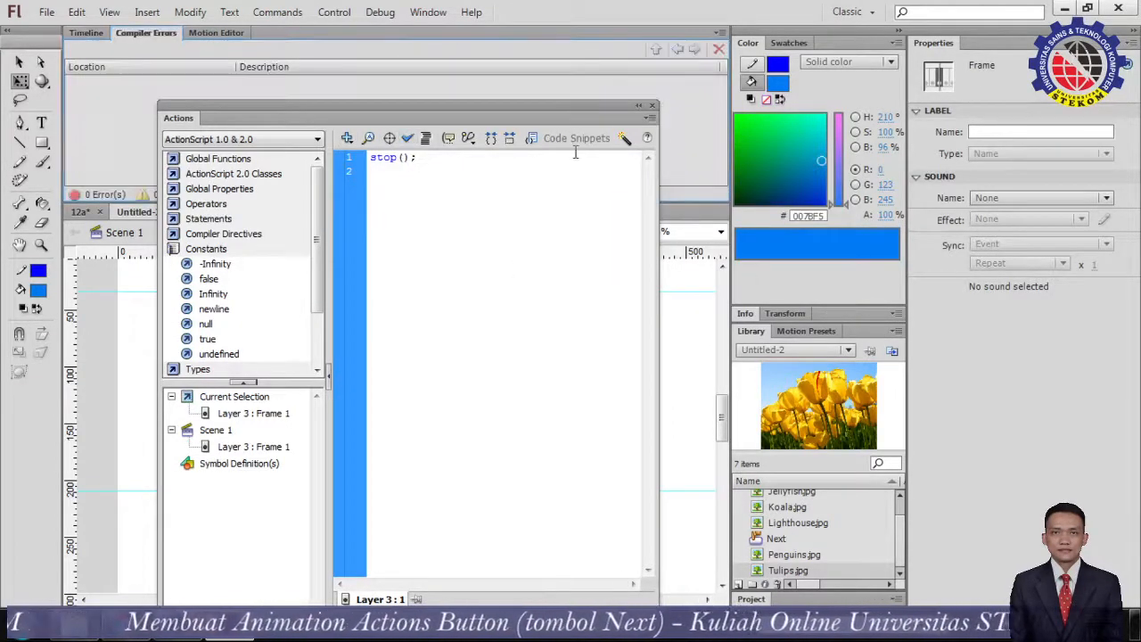
click(652, 105)
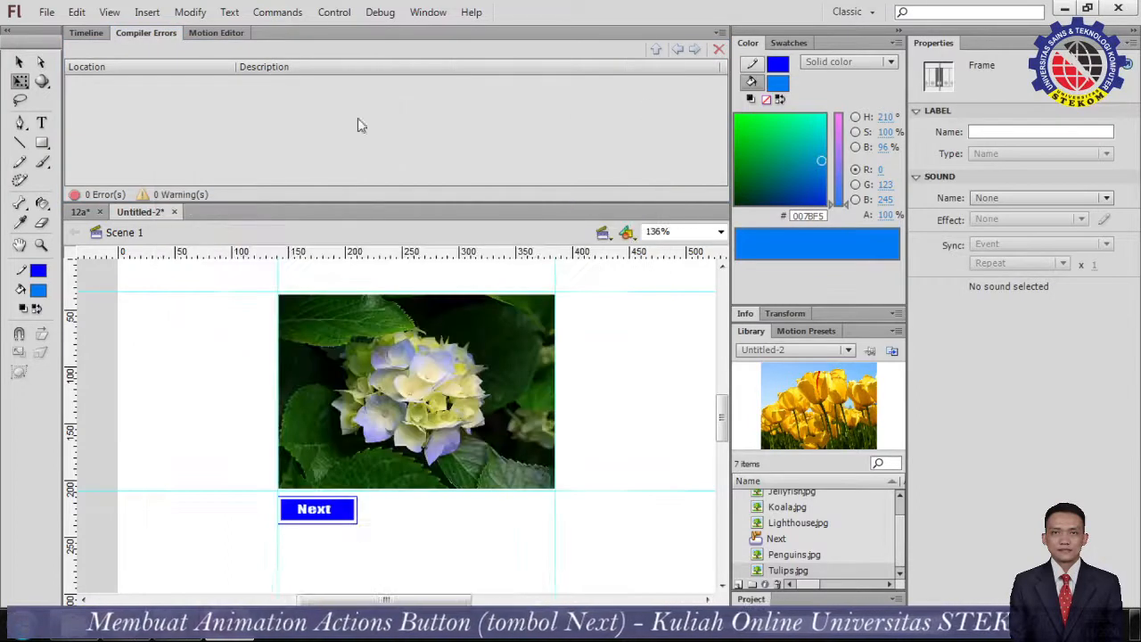
click(86, 33)
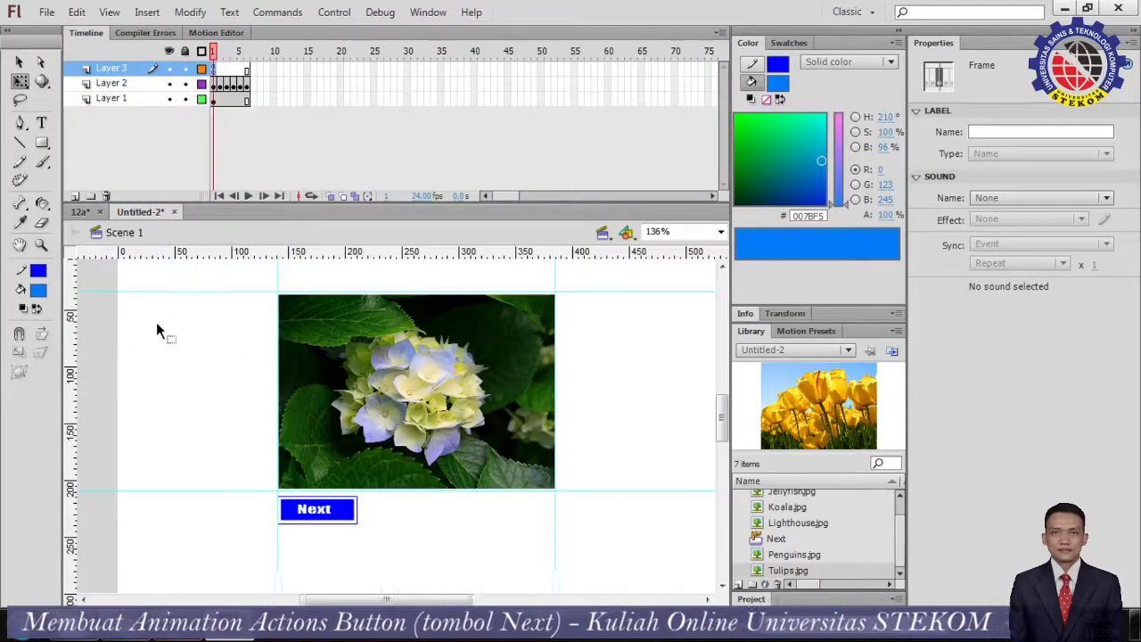
Add an on (release) event handler to the script of frame 1 on Layer 1
click(125, 99)
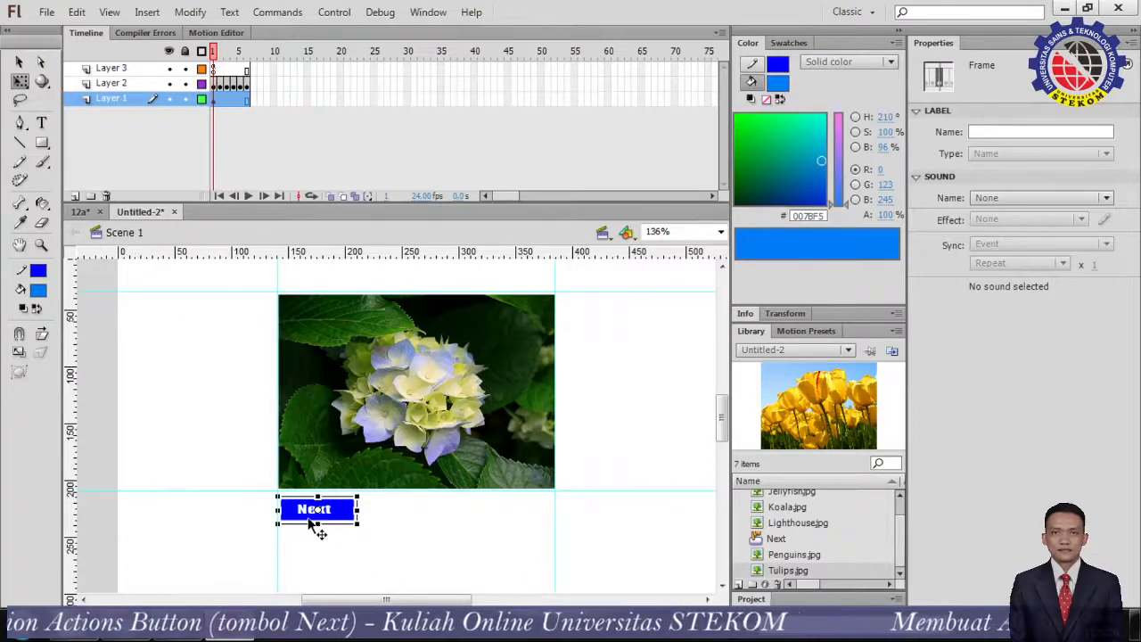
key(F9)
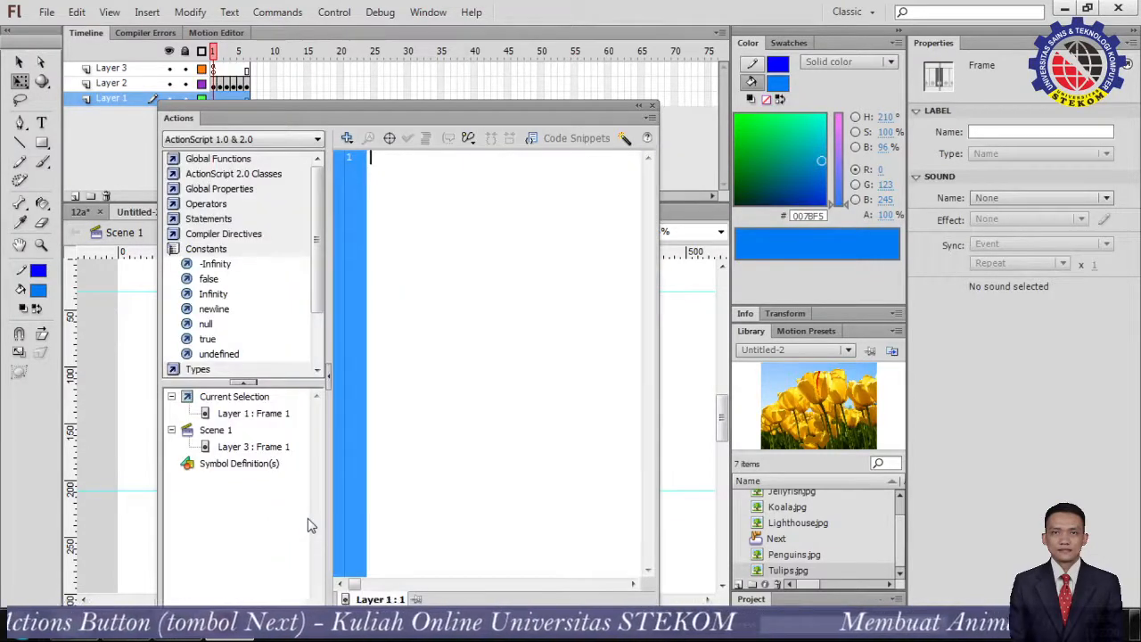
click(346, 139)
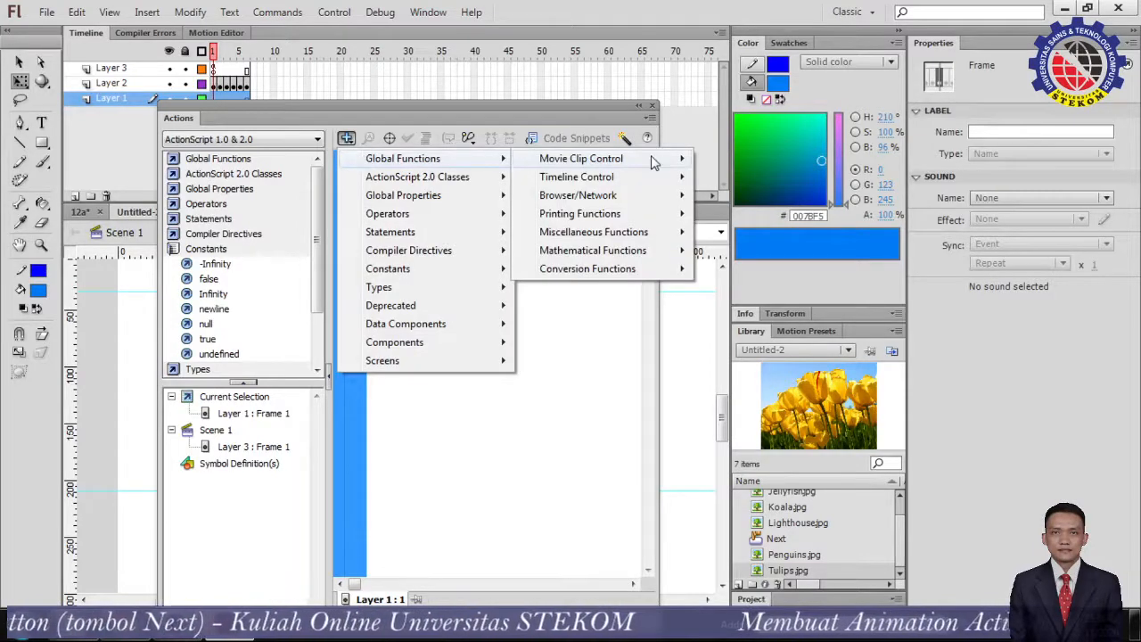
mouse_move(651, 161)
click(726, 195)
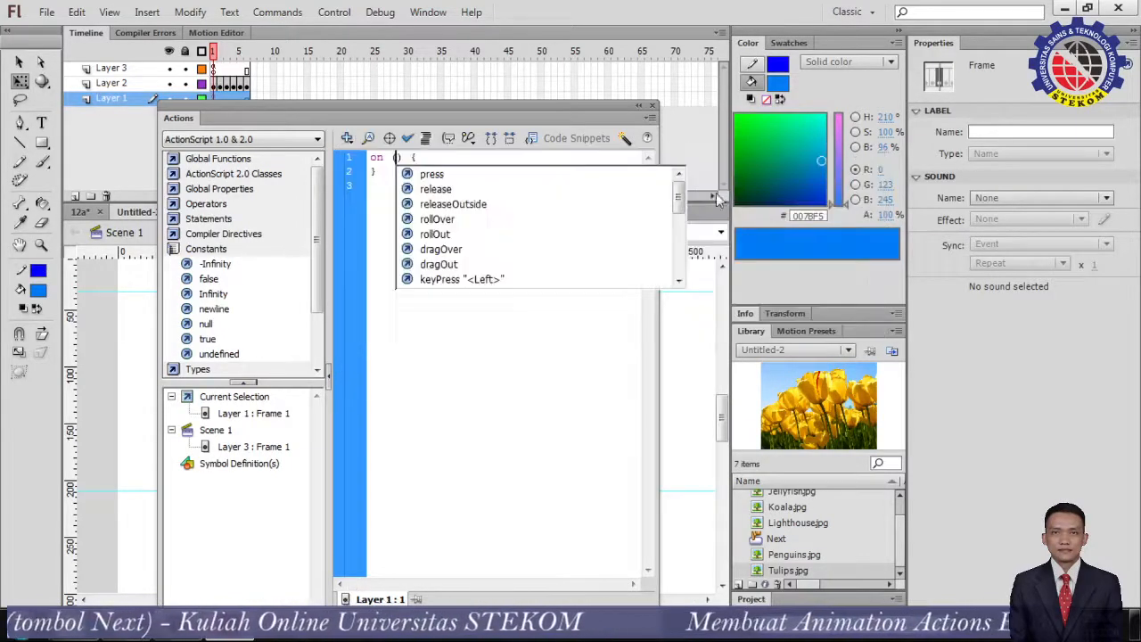
double_click(439, 190)
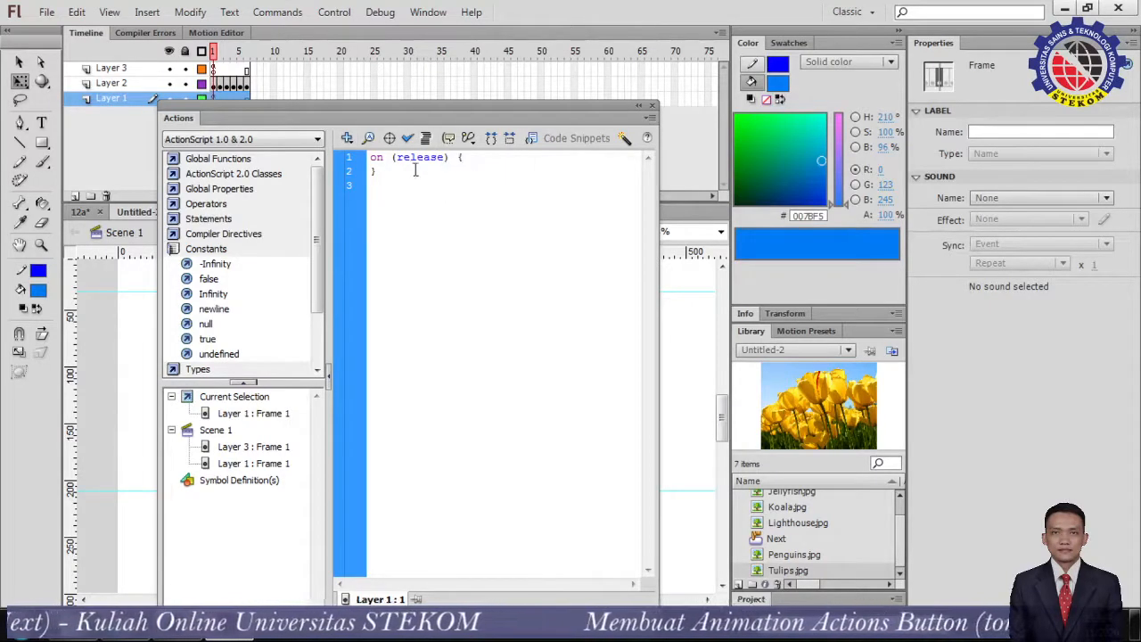
Insert nextFrame(); on its own line inside the on (release) handler and check the syntax
click(346, 139)
mouse_move(374, 160)
mouse_move(603, 164)
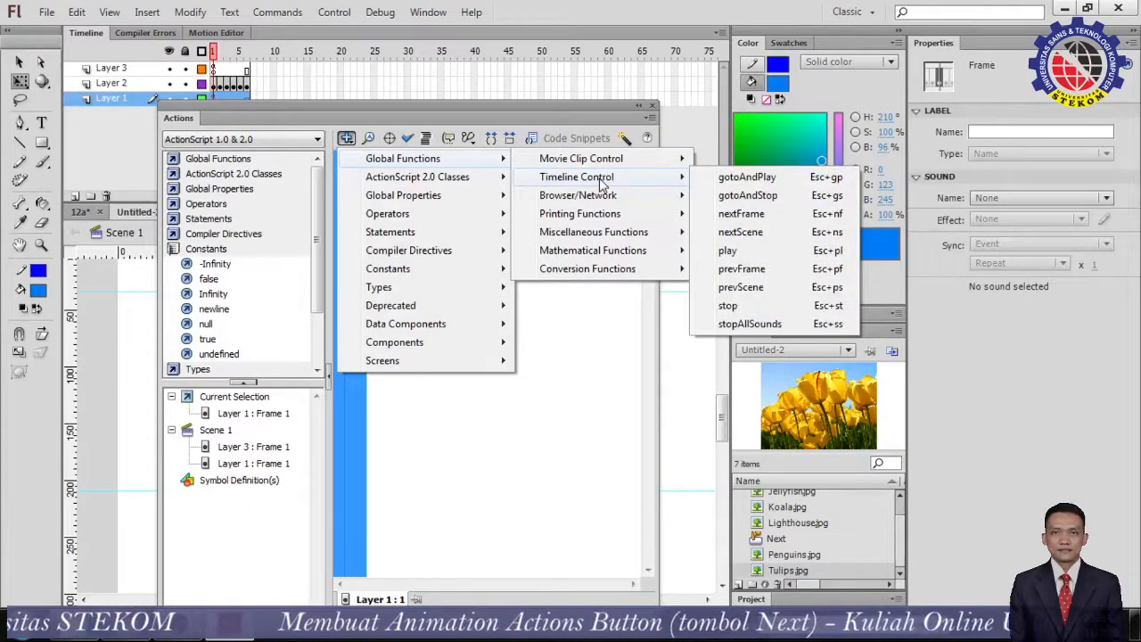
click(754, 216)
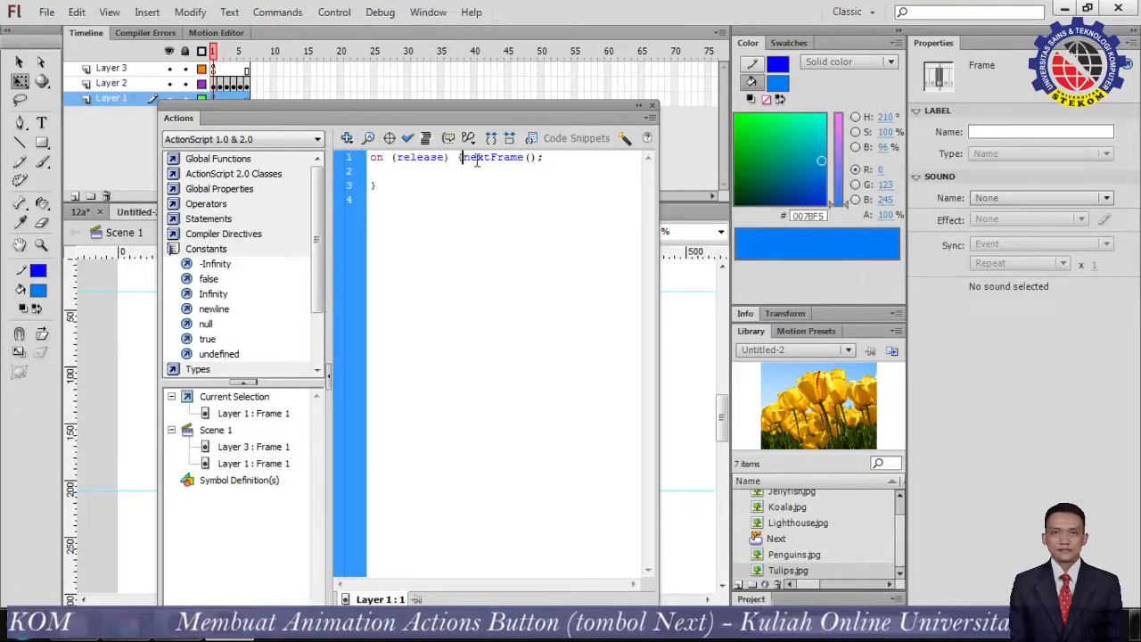
key(Return)
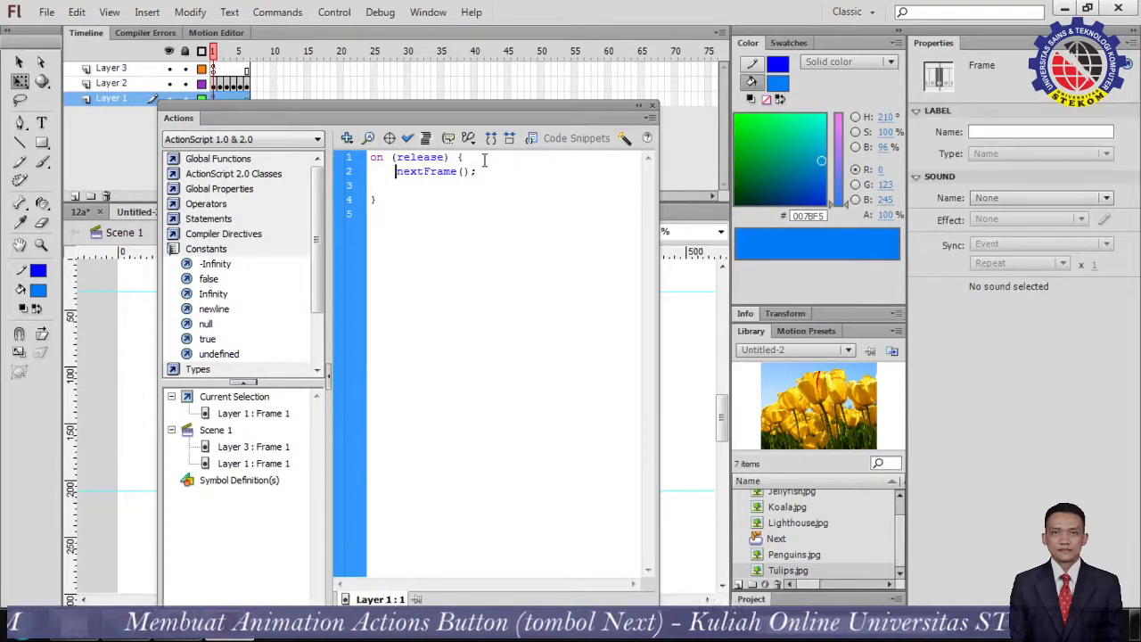
click(410, 138)
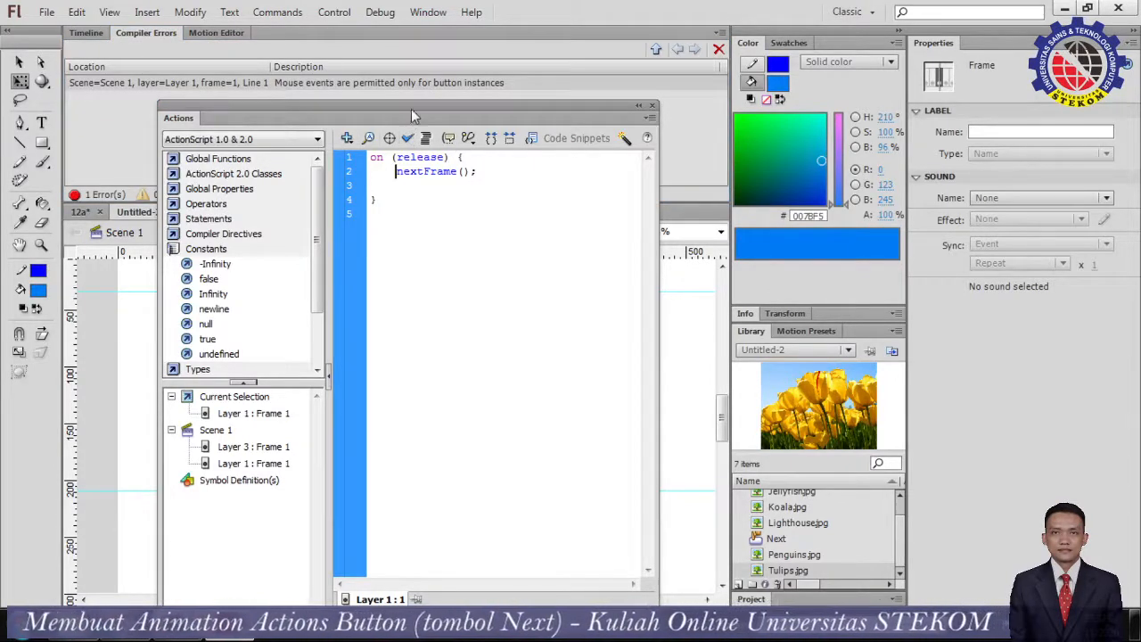
Join nextFrame(); to the on (release) line in the Layer 1 script and recheck the syntax
drag(413, 114, 472, 196)
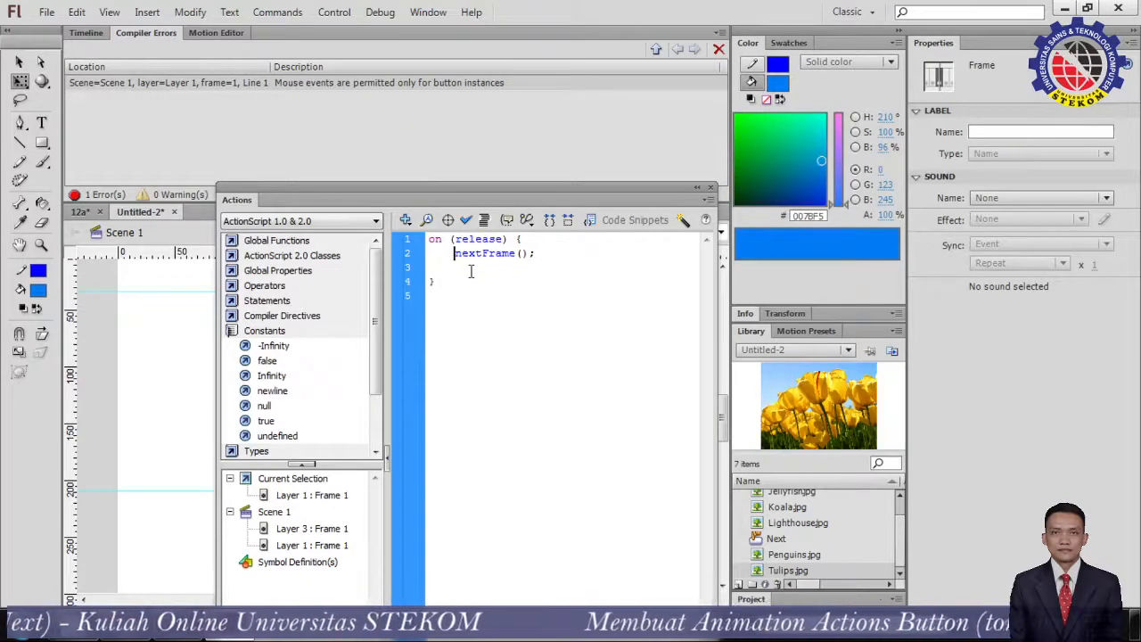
key(BackSpace)
key(BackSpace)
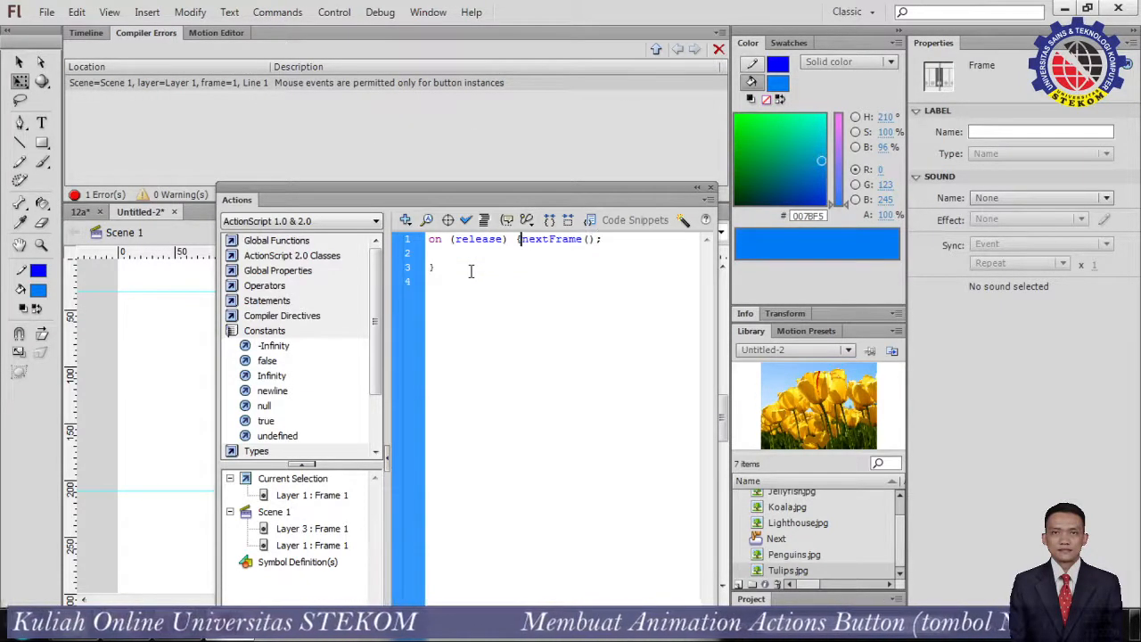
click(464, 220)
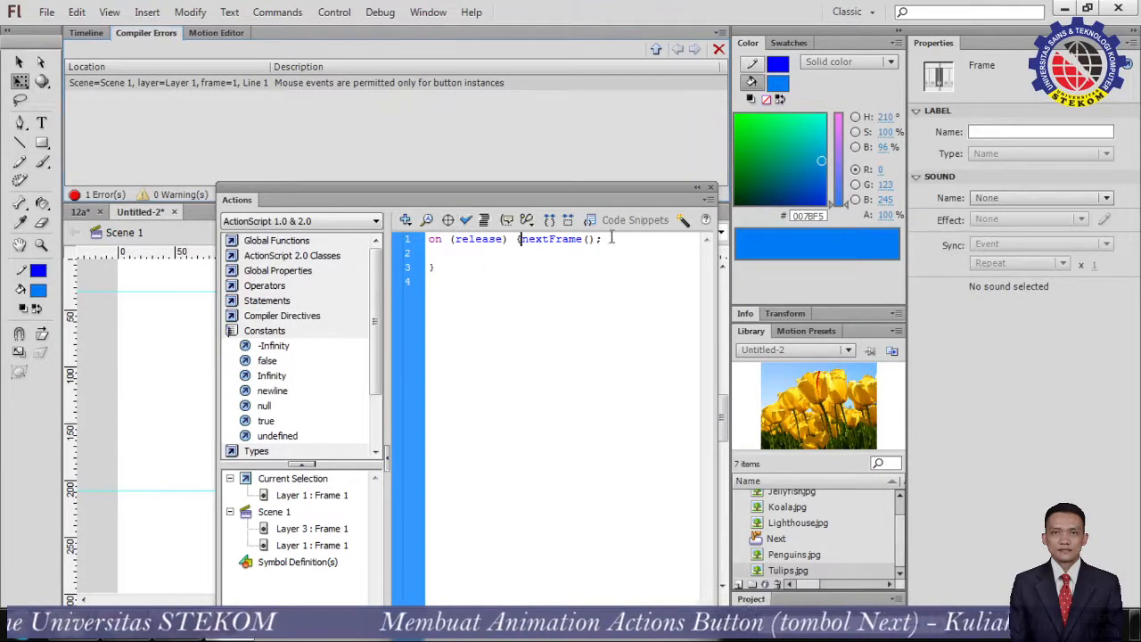
click(711, 187)
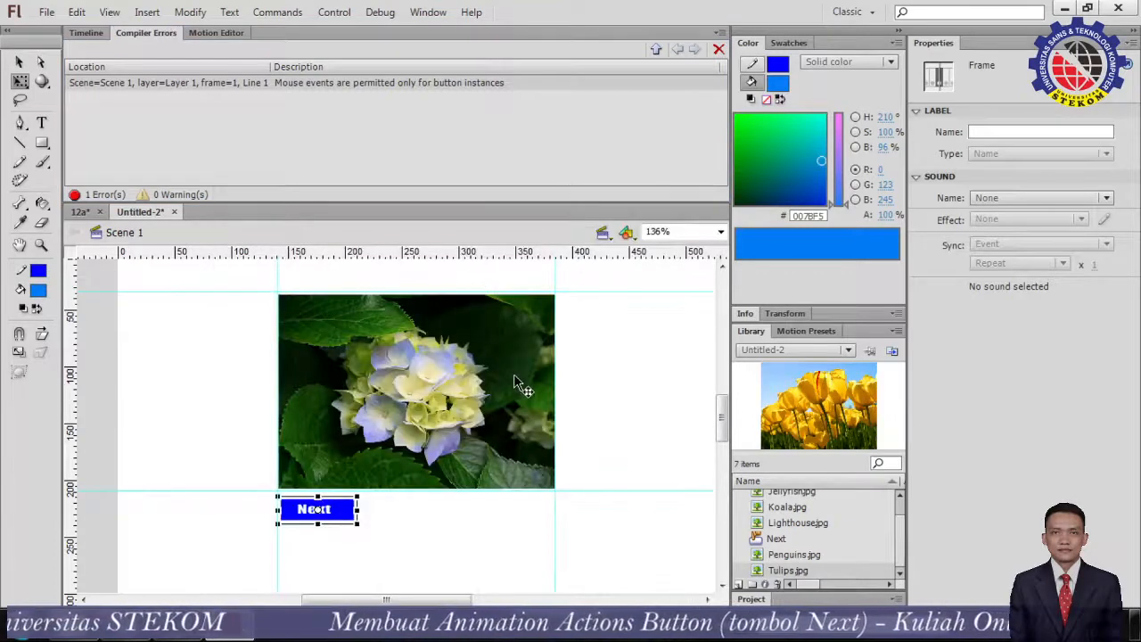
click(581, 393)
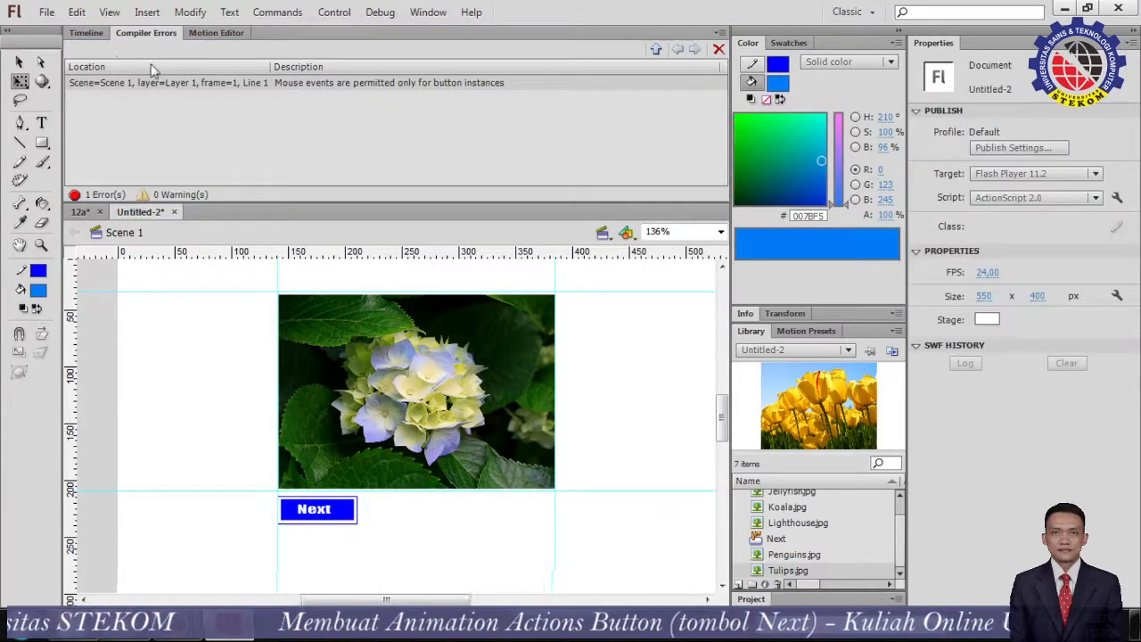
click(85, 32)
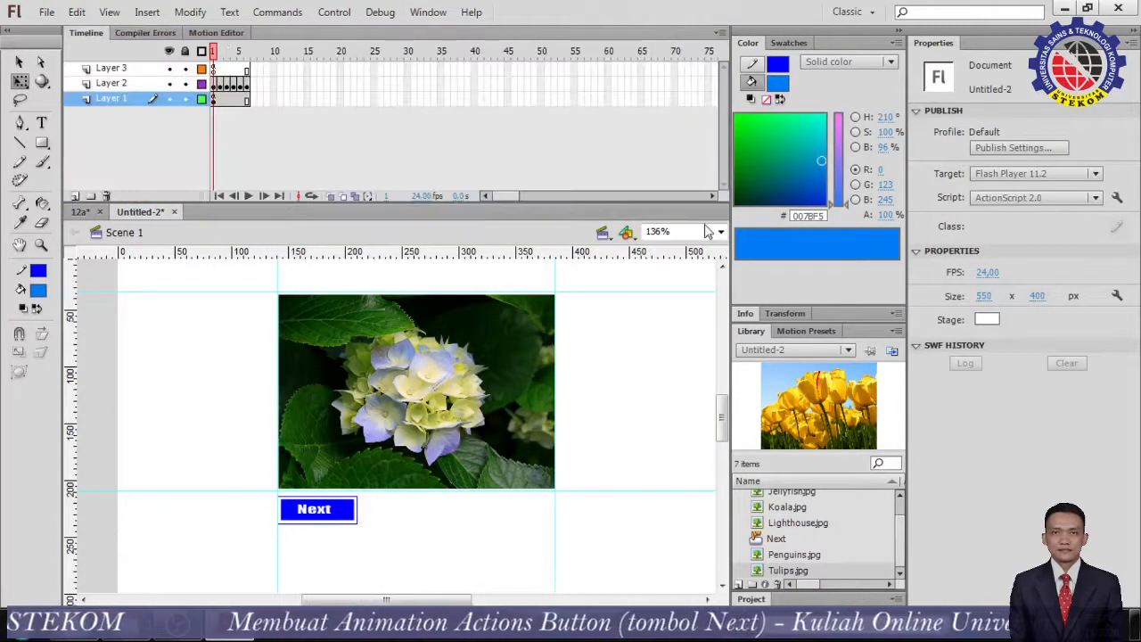
Set the document frame rate to 10 fps
click(988, 273)
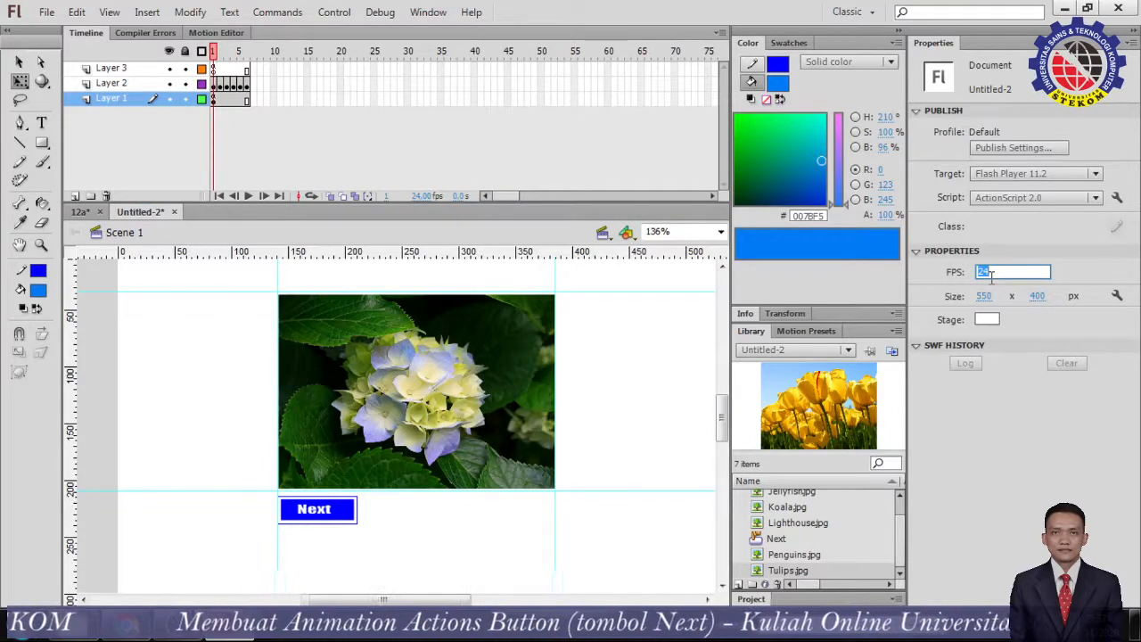
text(10)
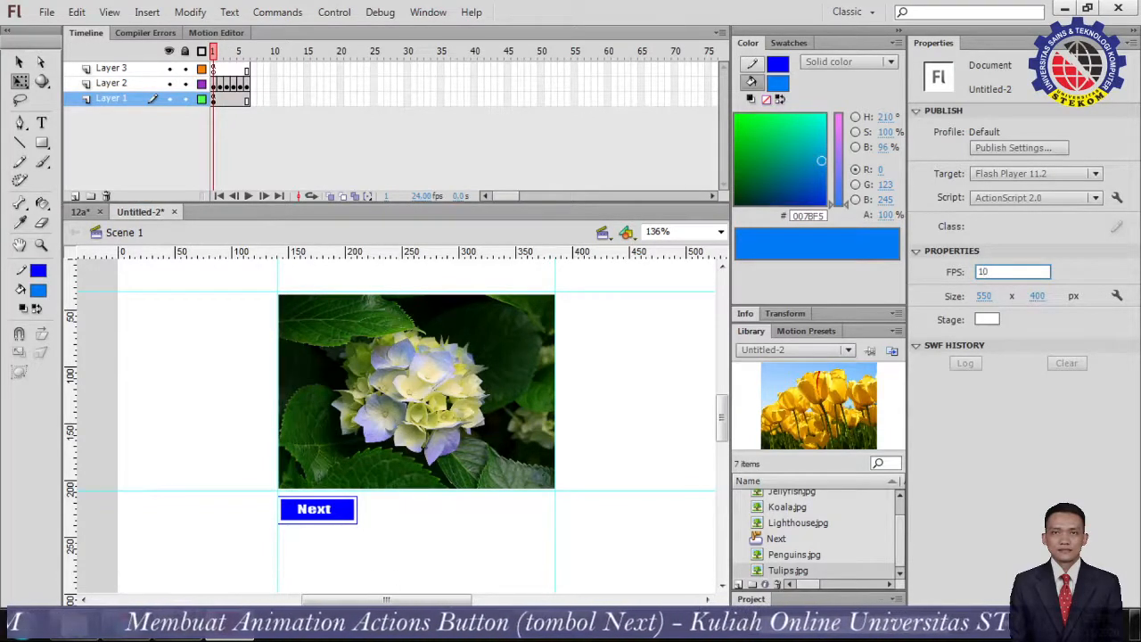
key(Return)
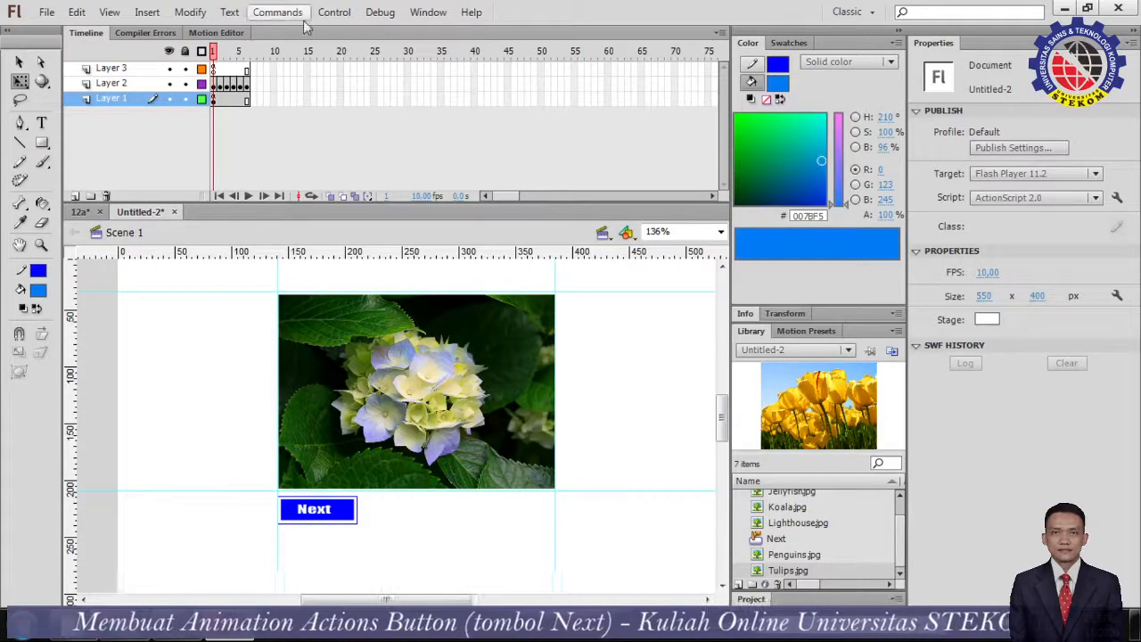
Test the movie in Flash Professional and close the preview
click(334, 11)
mouse_move(413, 143)
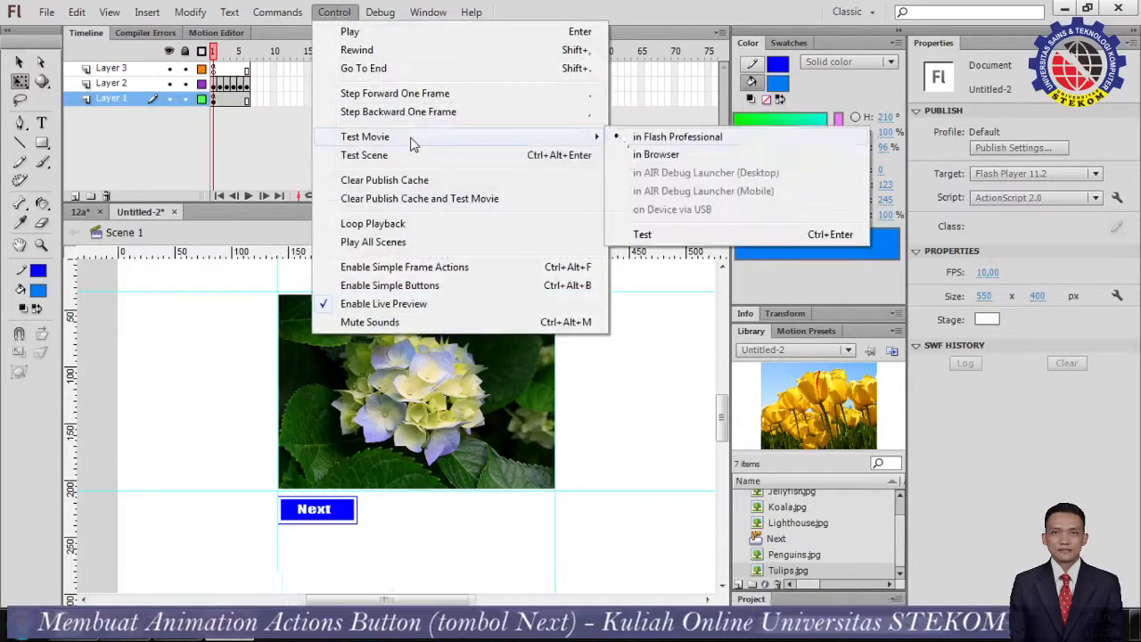
click(671, 142)
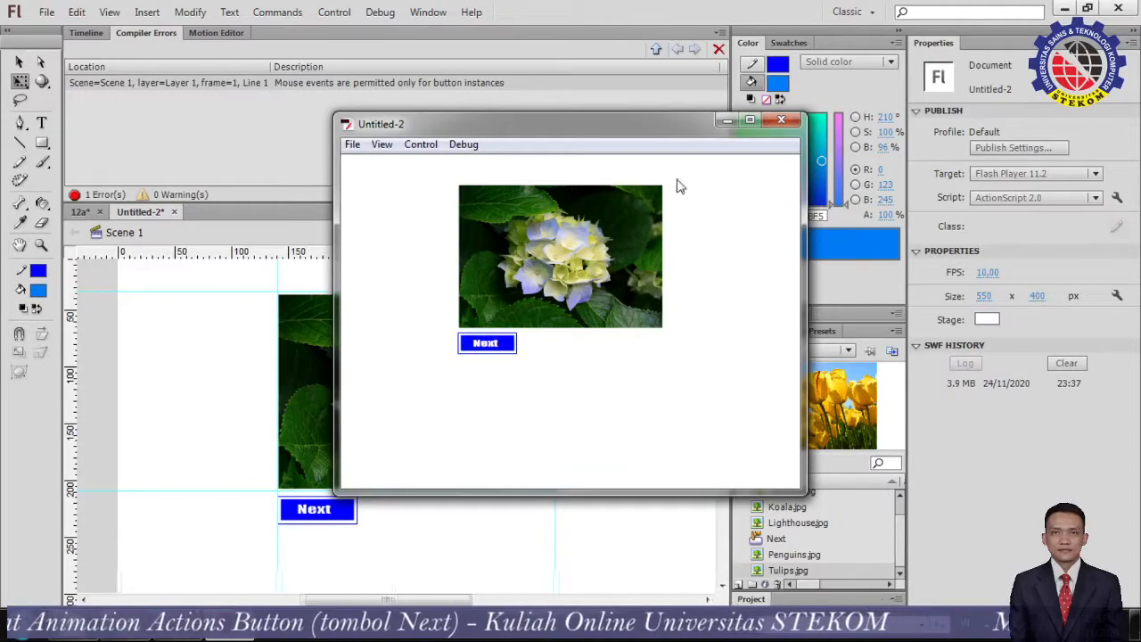
click(781, 120)
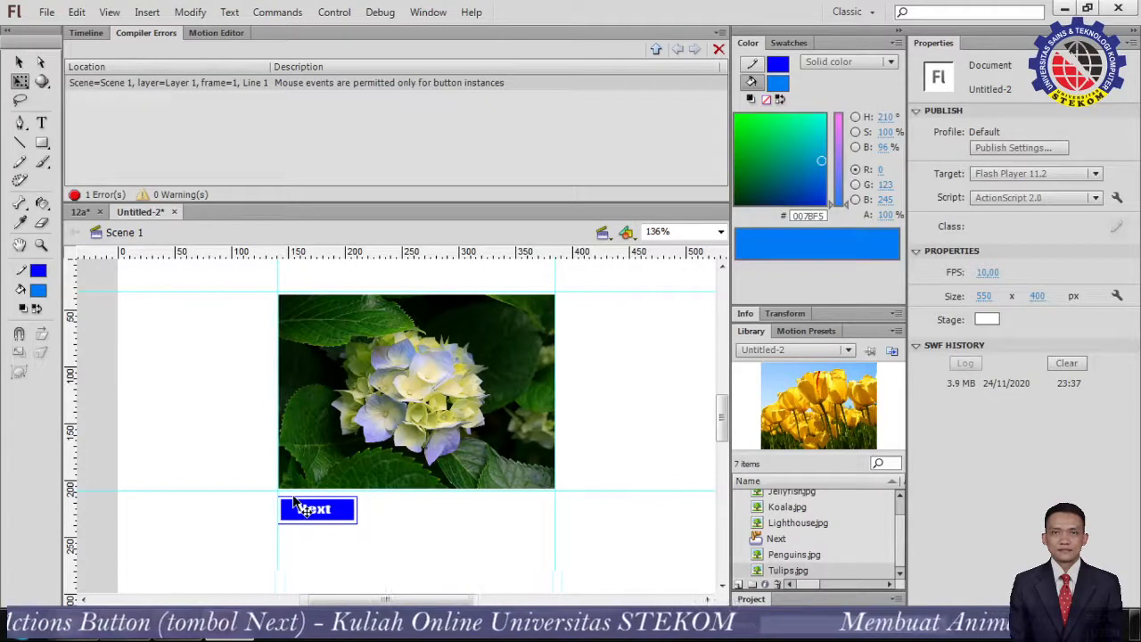
Add an on (release) handler to the script of the Next button instance in frame 1 of Layer 1
click(89, 36)
click(145, 69)
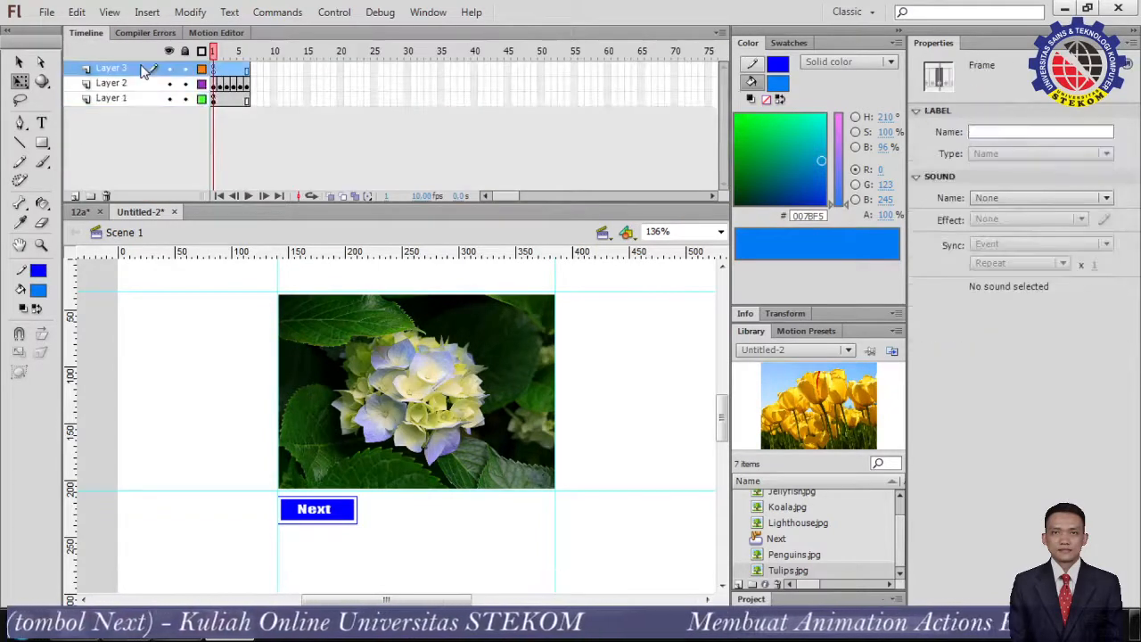
click(214, 100)
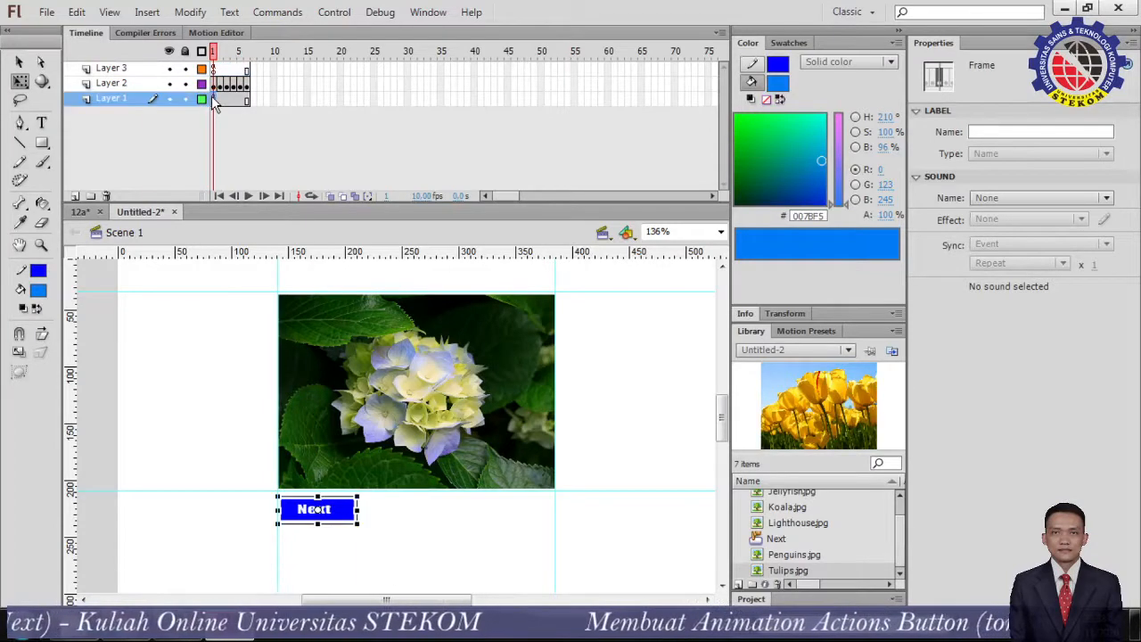
right_click(296, 516)
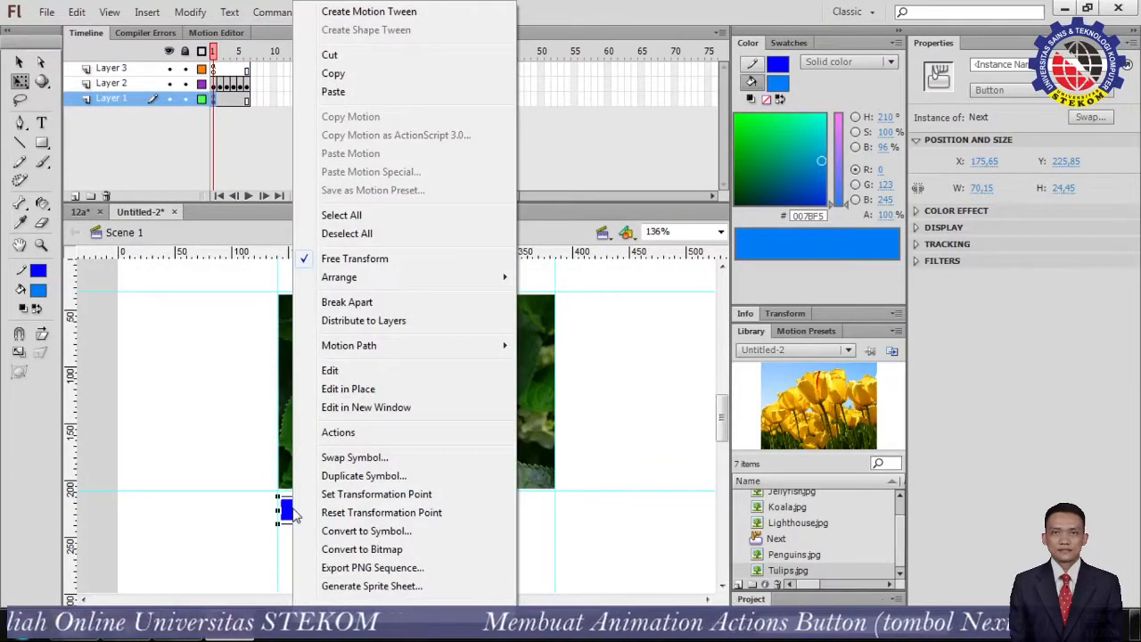
click(292, 517)
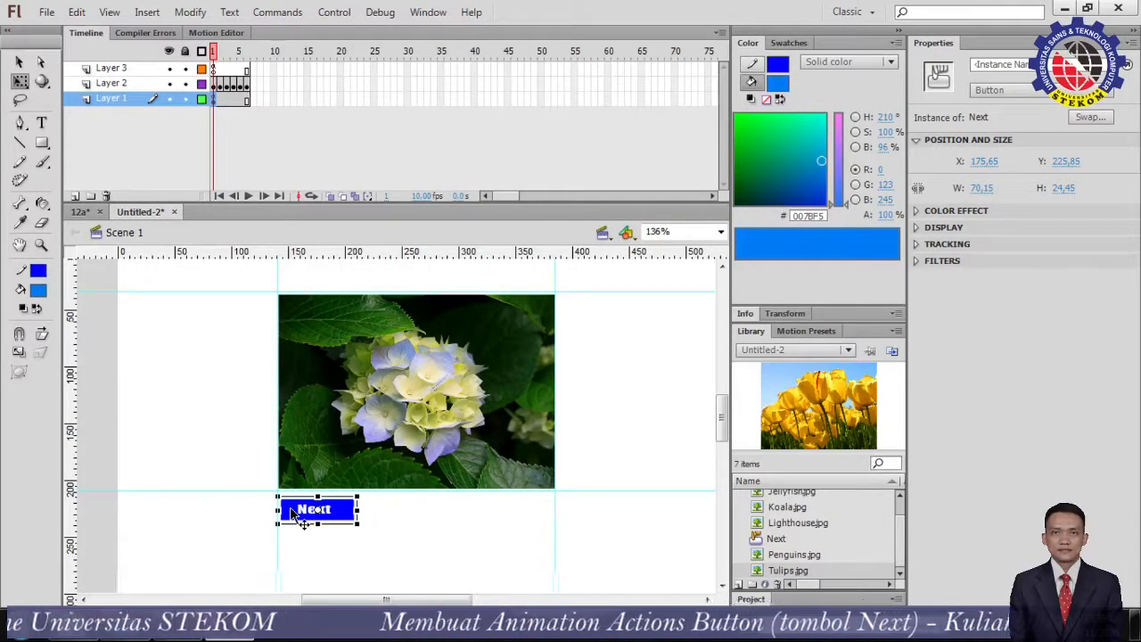
key(F9)
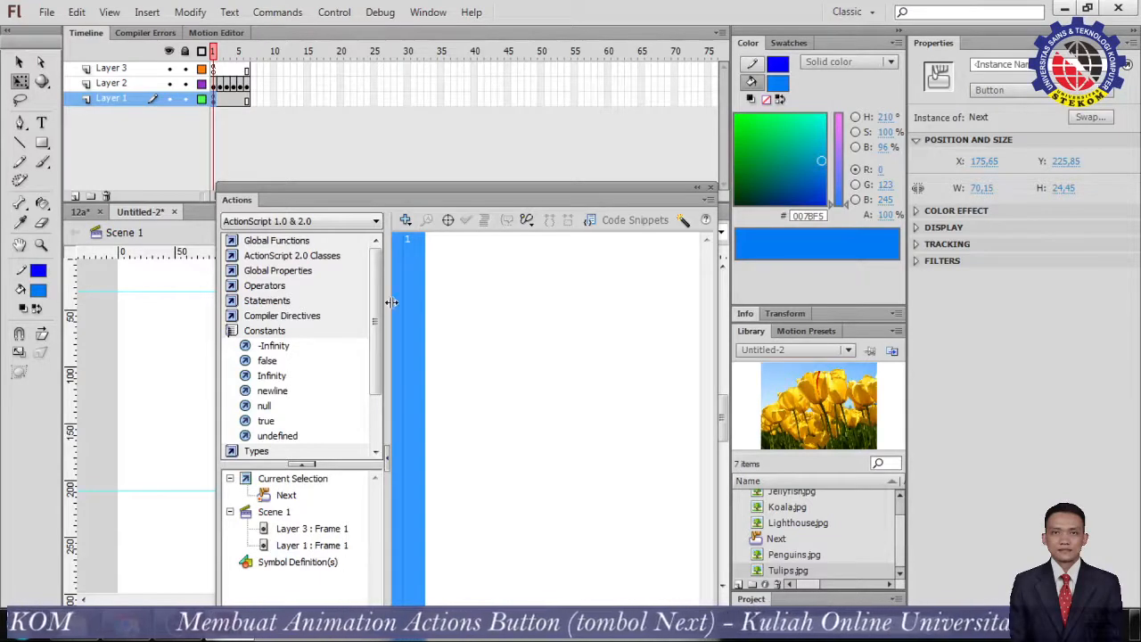
click(405, 219)
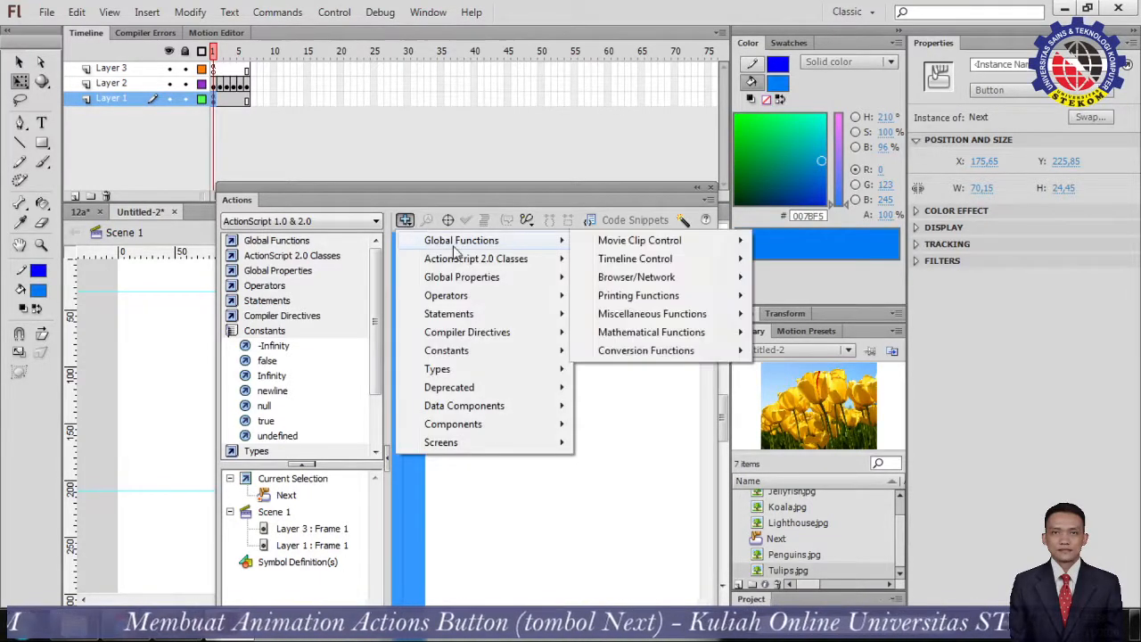
mouse_move(639, 243)
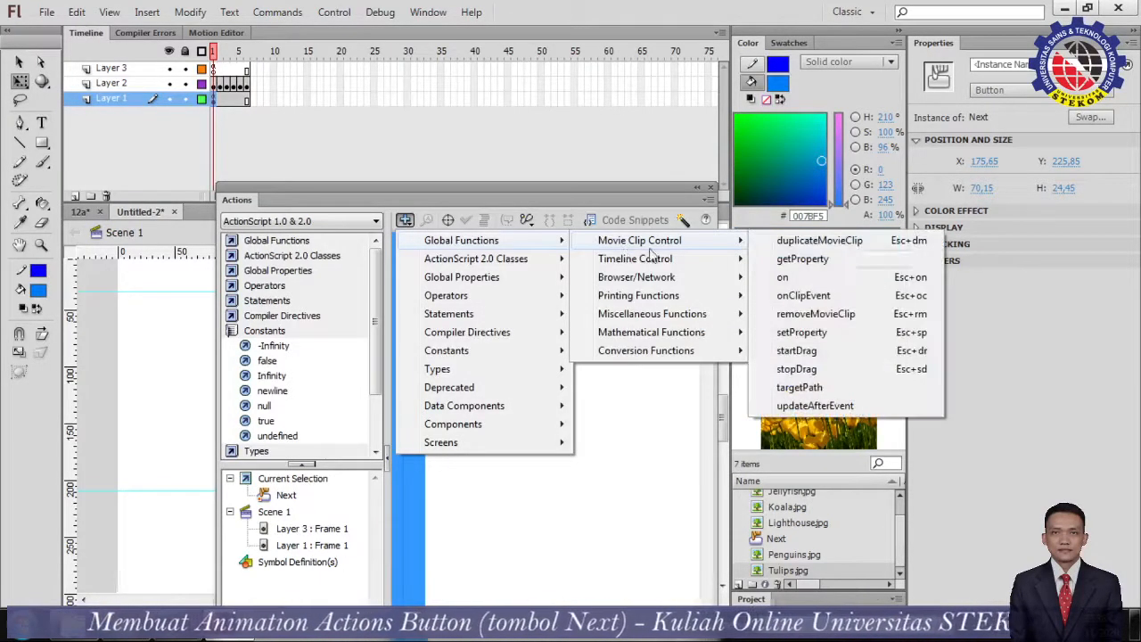
click(819, 282)
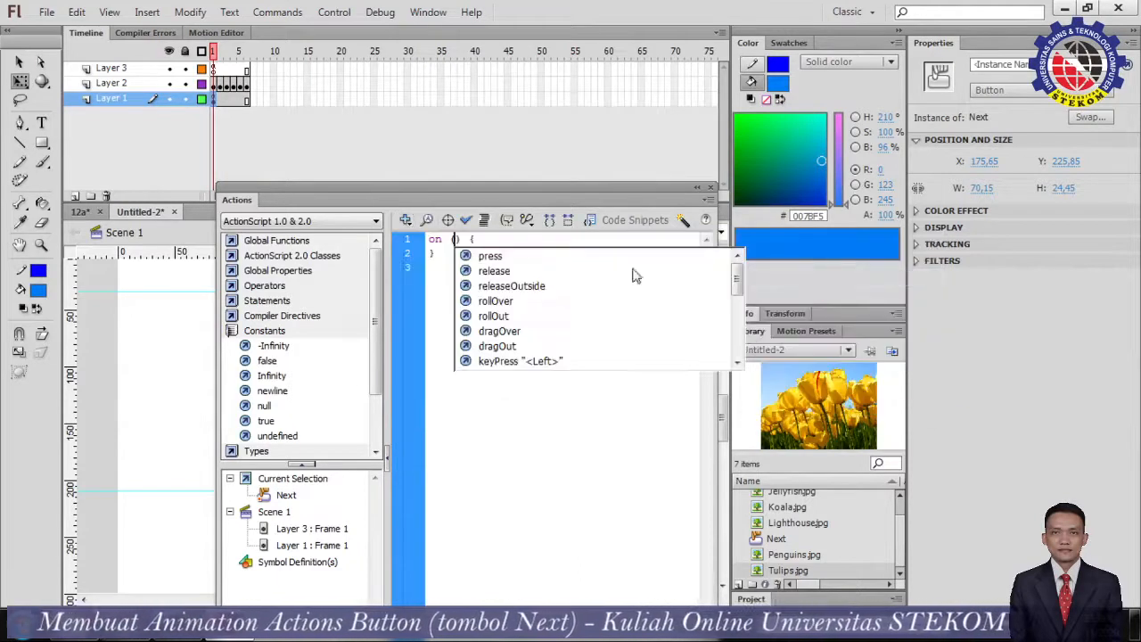
double_click(493, 272)
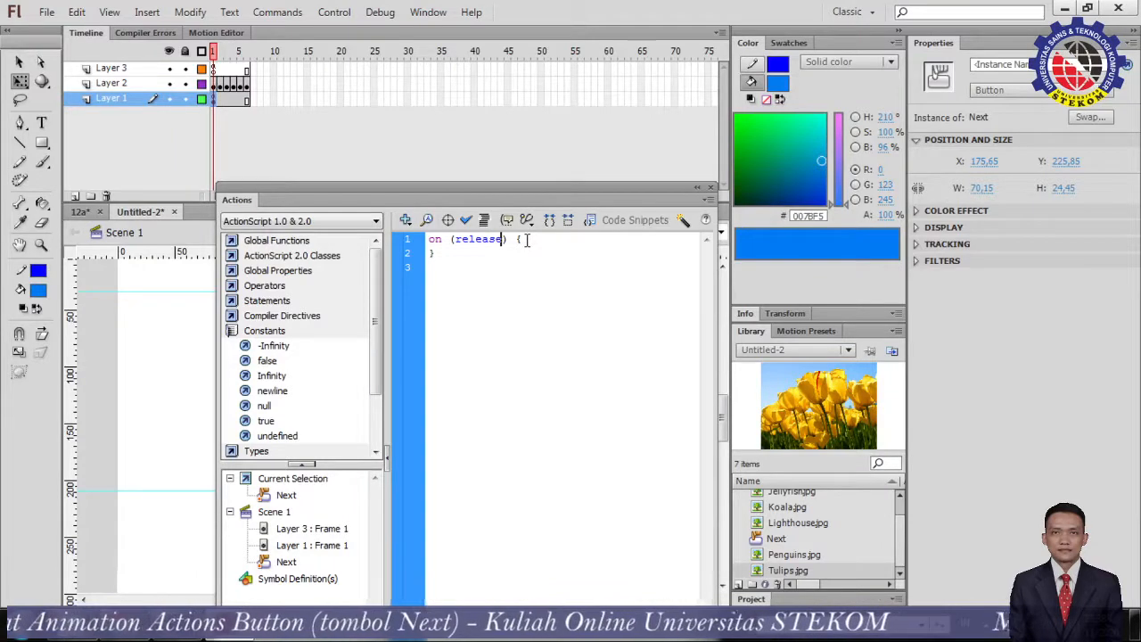
Insert nextFrame(); into the button's on (release) handler, check the syntax and close the script editor
click(406, 220)
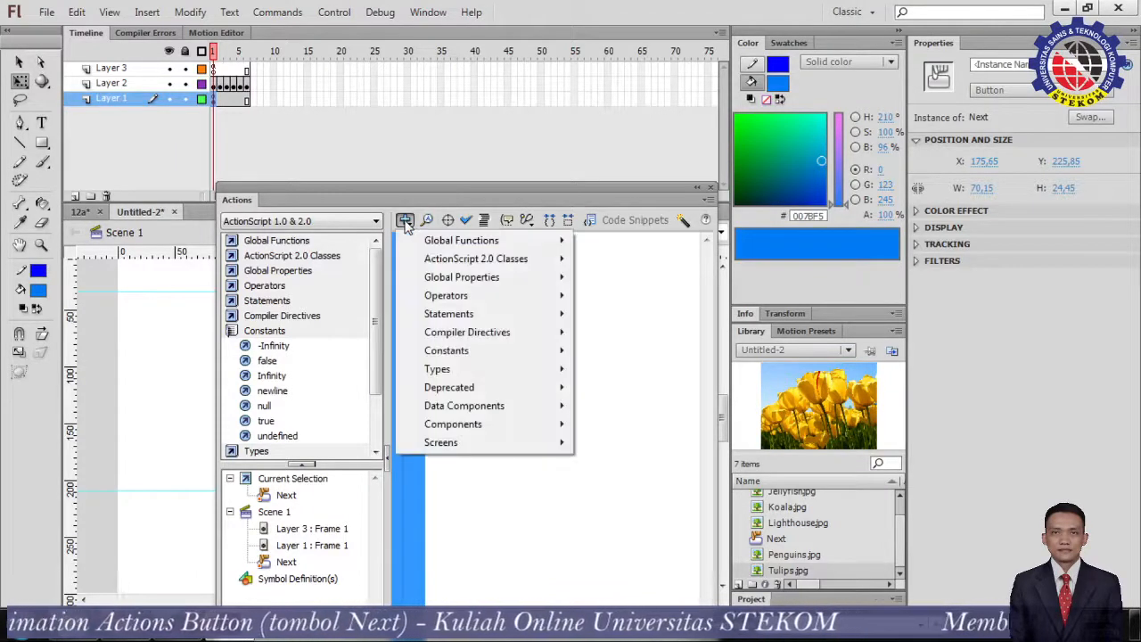
mouse_move(431, 243)
mouse_move(639, 246)
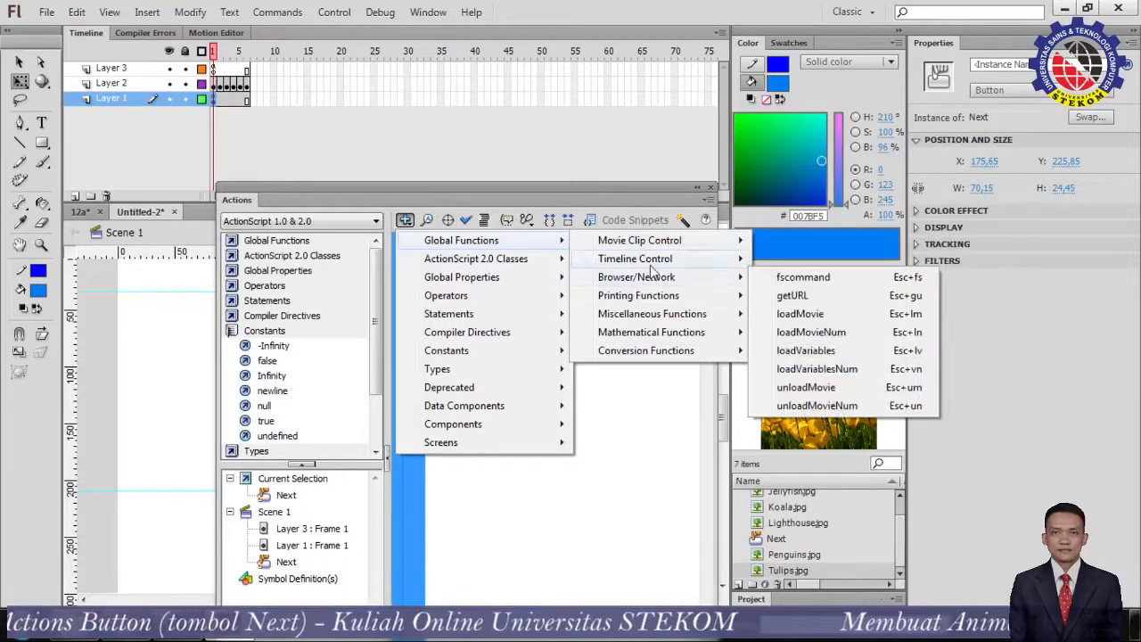
mouse_move(651, 267)
click(800, 295)
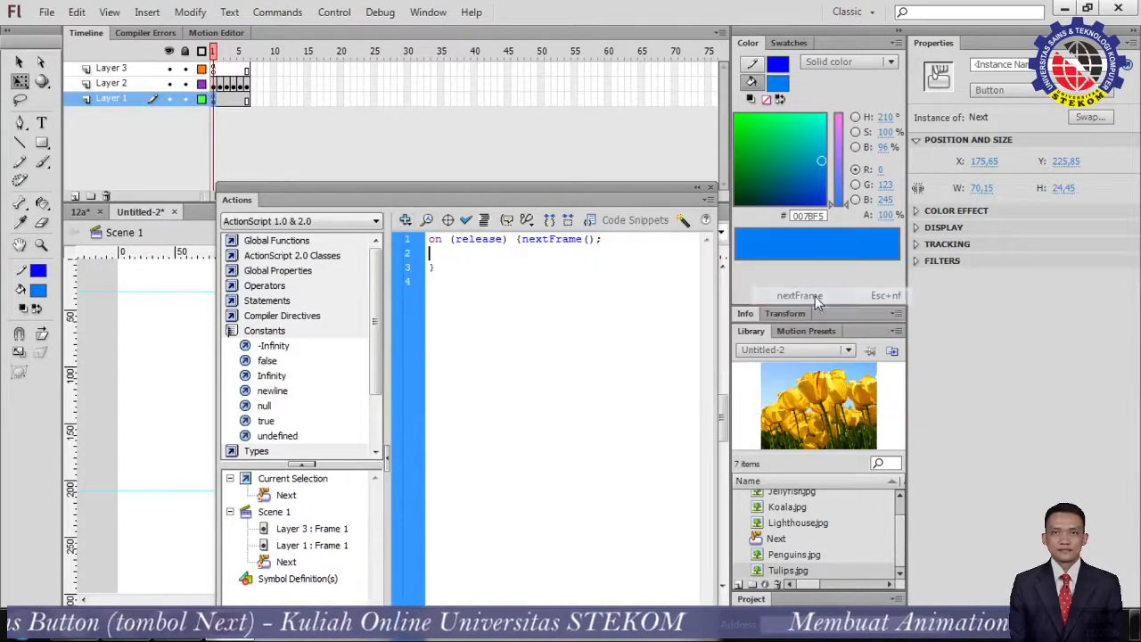
click(467, 220)
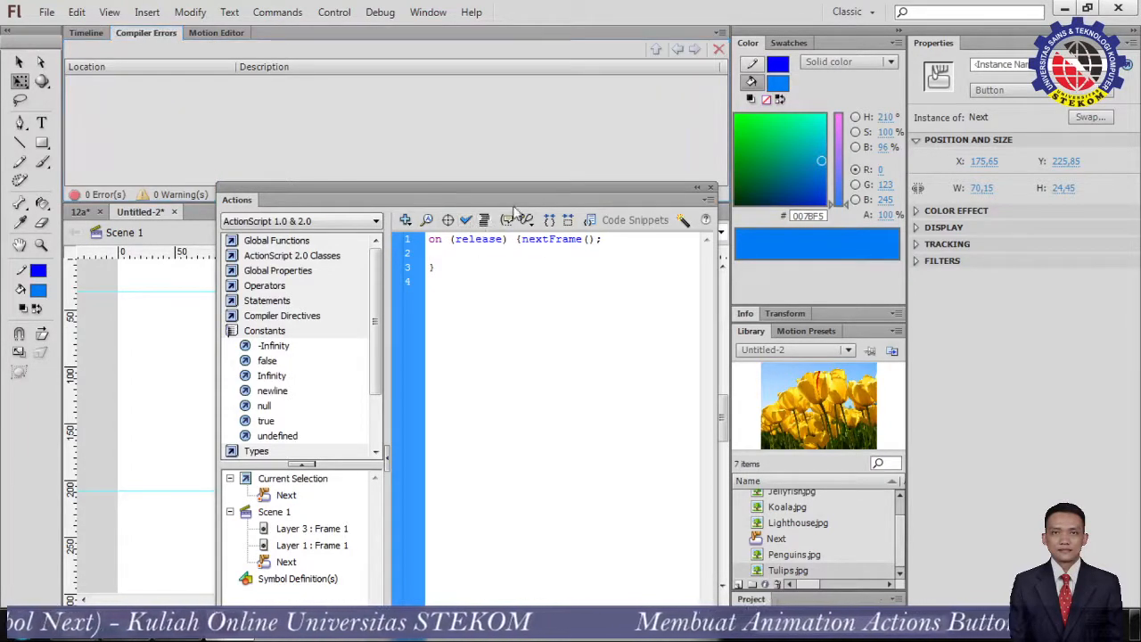
click(710, 188)
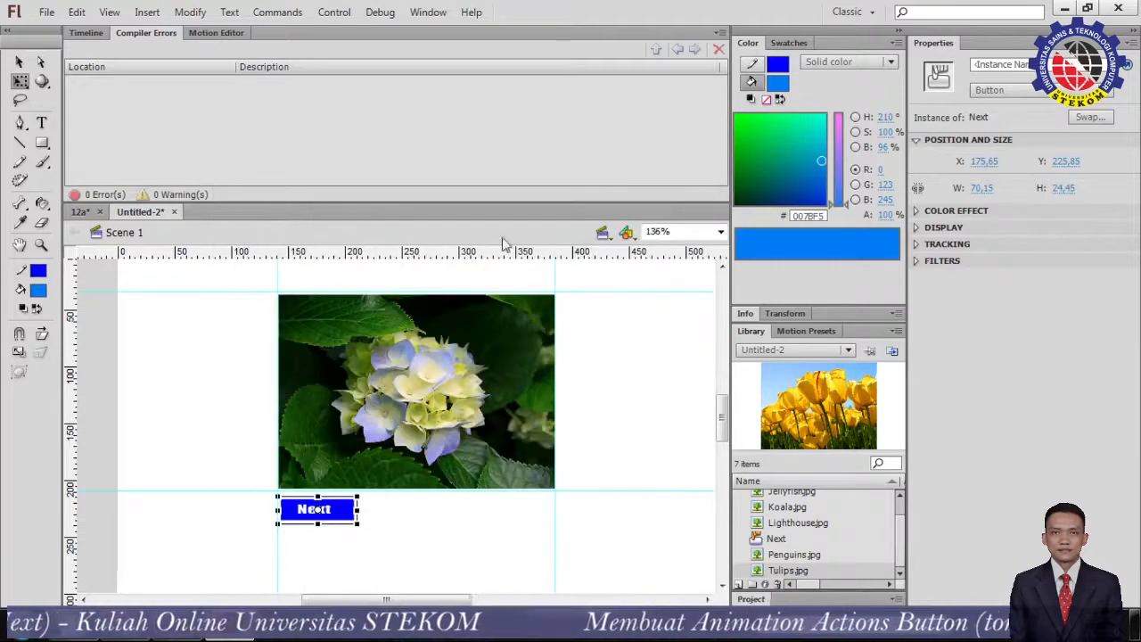
Test the movie in Flash Professional, advance three pictures with the Next button and close the preview
click(342, 16)
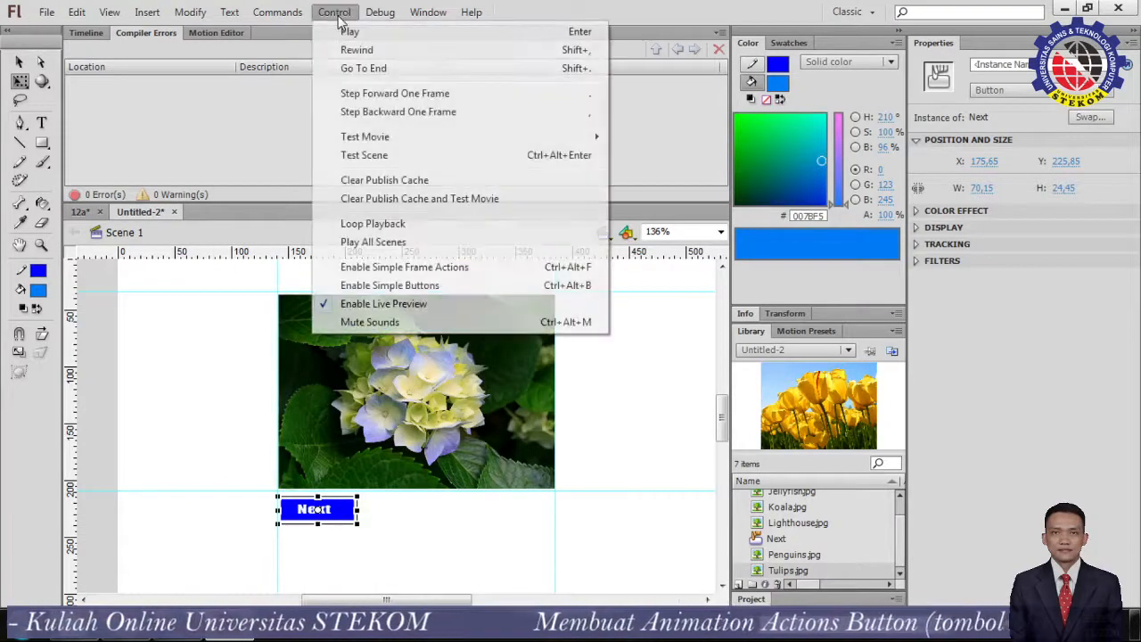
mouse_move(413, 139)
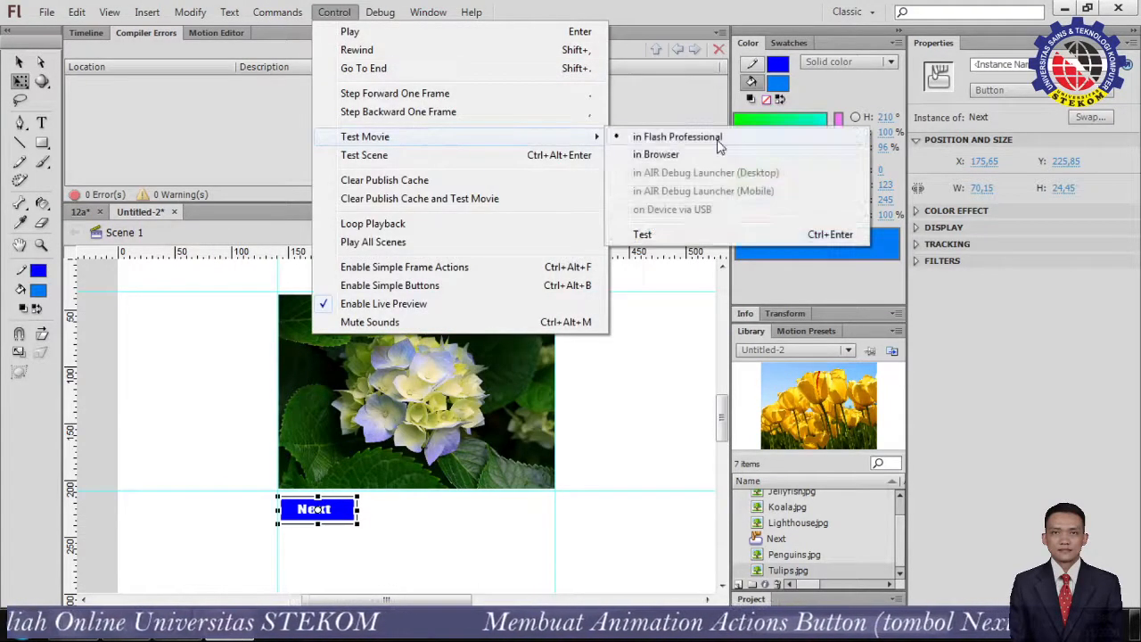
click(678, 136)
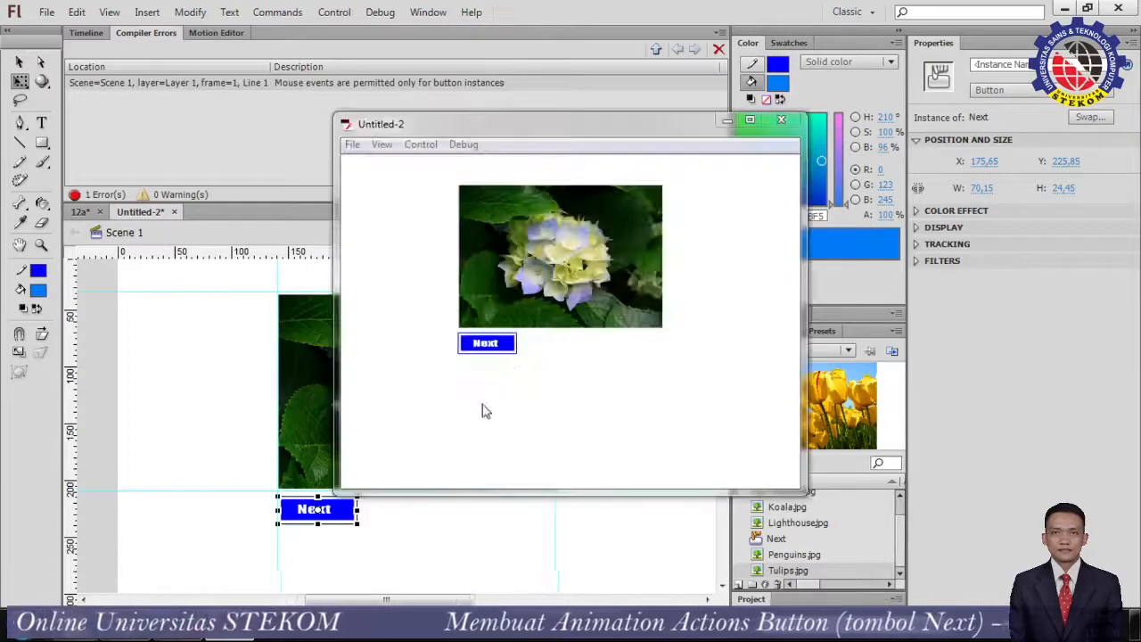
click(487, 345)
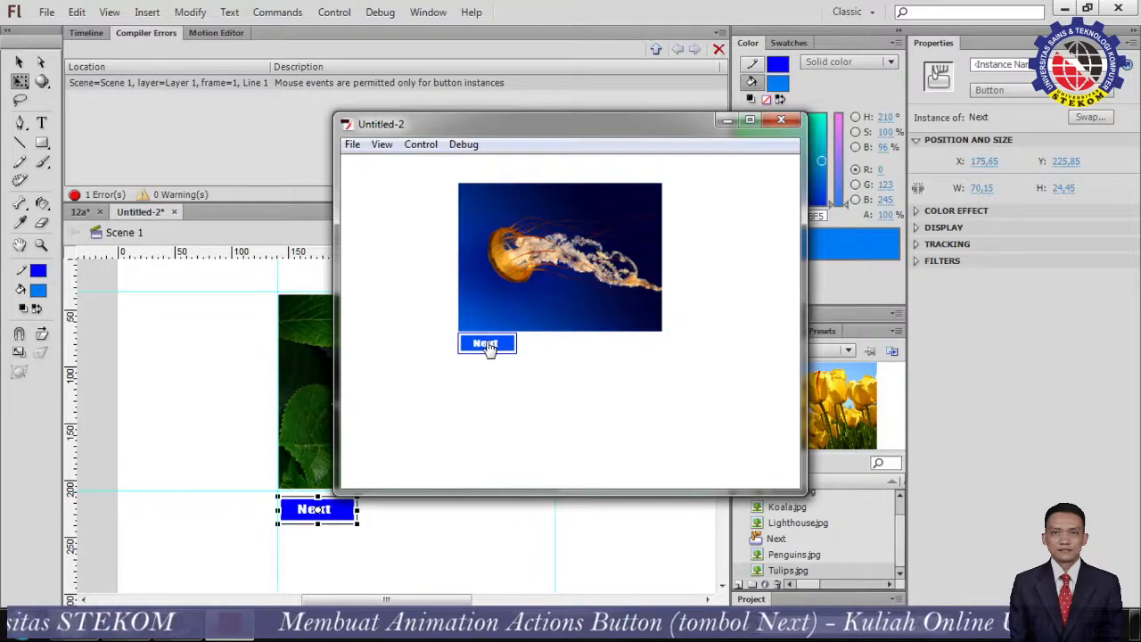
click(487, 345)
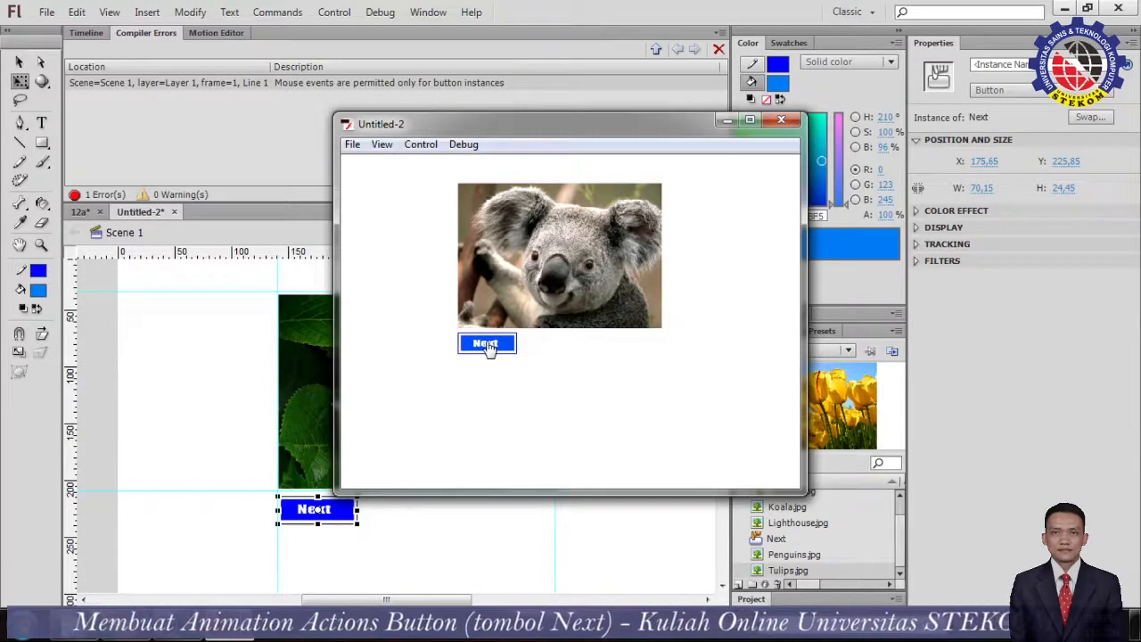
click(487, 348)
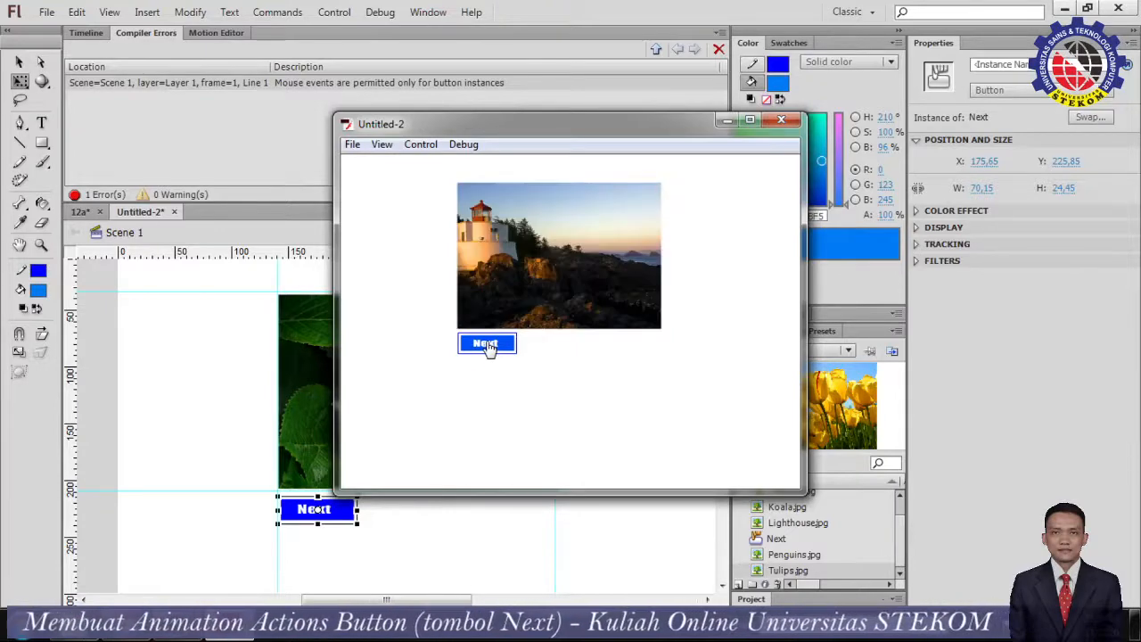
click(782, 121)
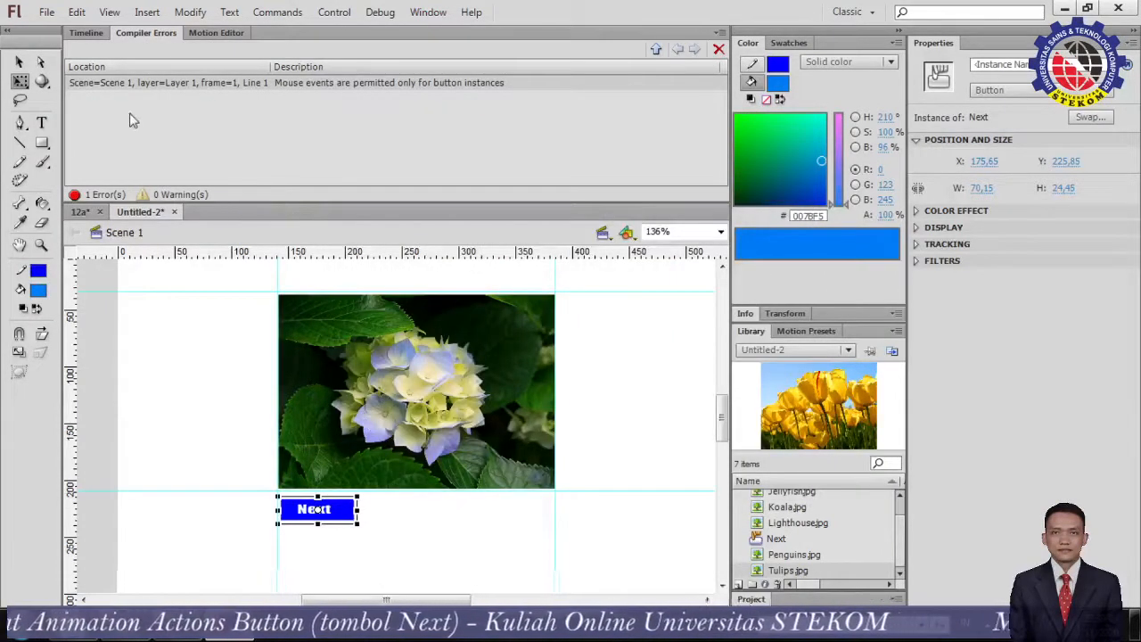
Return to the timeline, test the movie in Flash Professional again and advance two pictures with the Next button
click(85, 33)
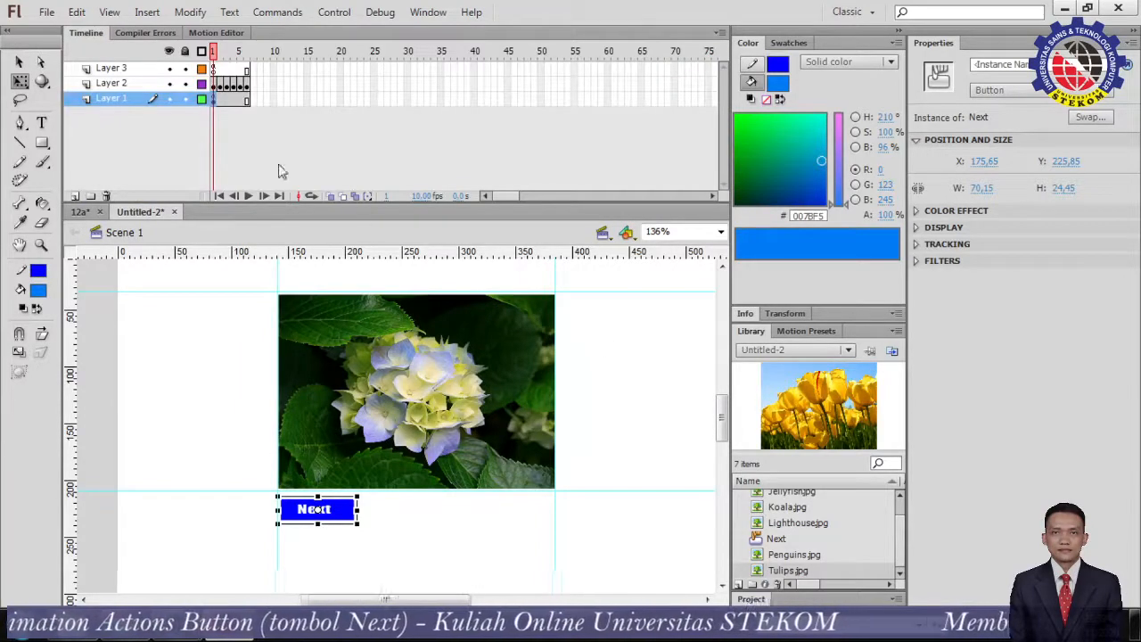
mouse_move(214, 53)
mouse_down()
mouse_move(249, 72)
mouse_move(207, 71)
mouse_up()
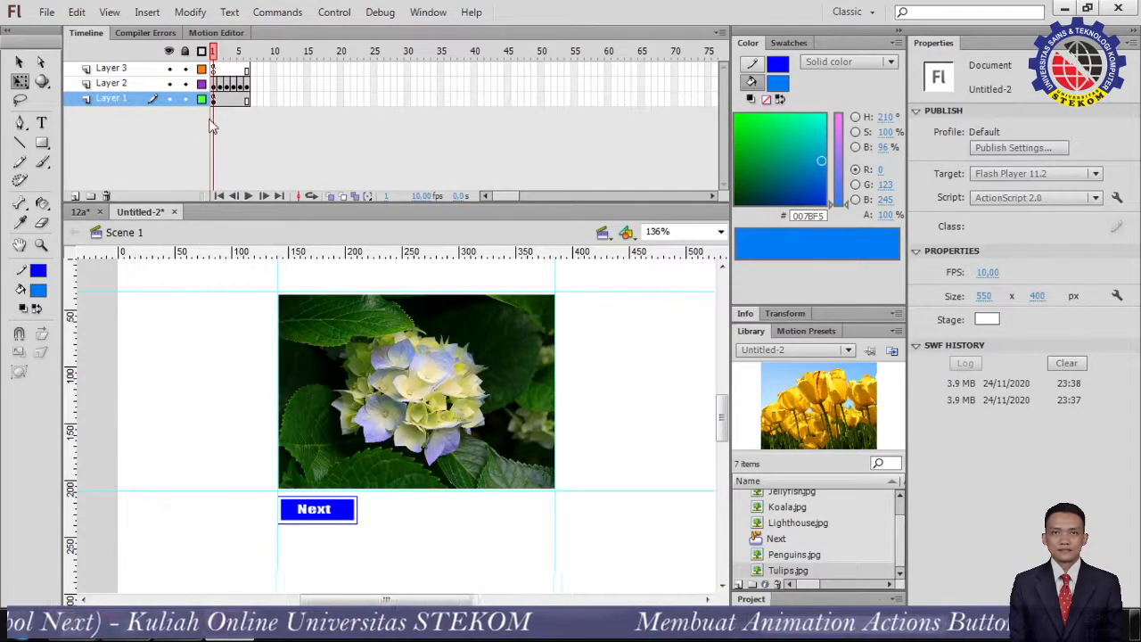
click(335, 12)
mouse_move(400, 136)
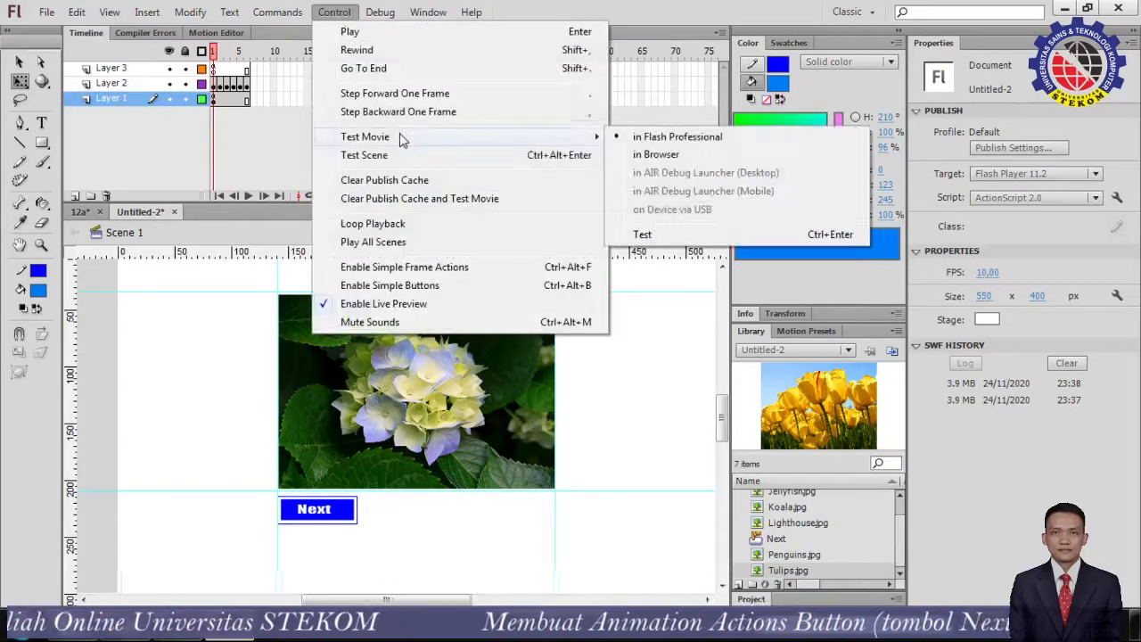
click(700, 146)
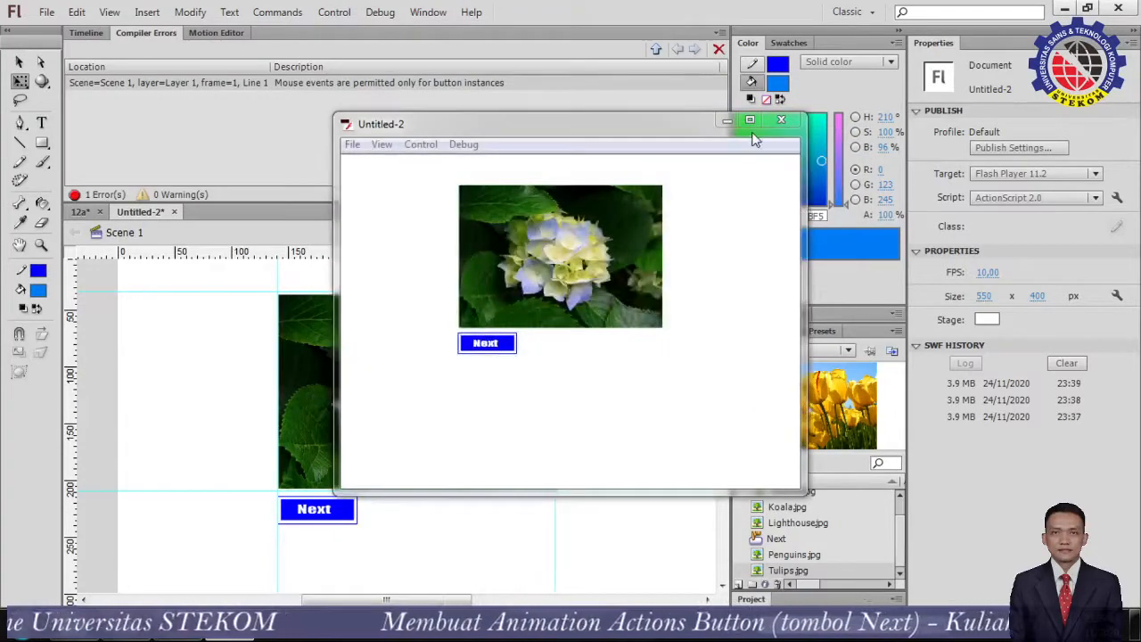
drag(541, 128, 490, 104)
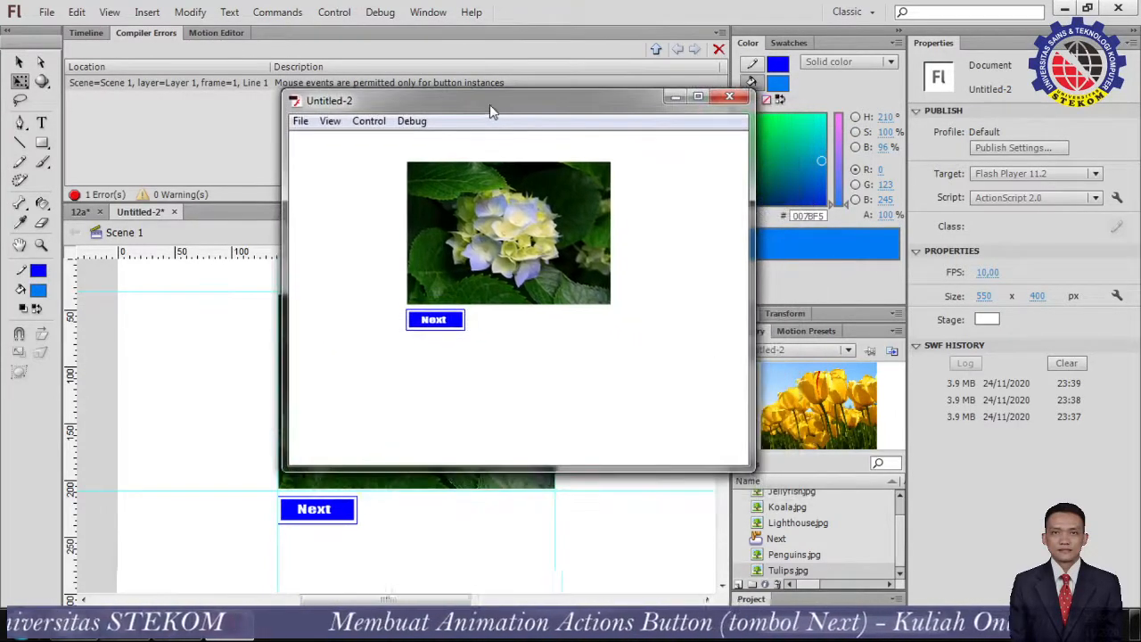
click(443, 327)
click(443, 327)
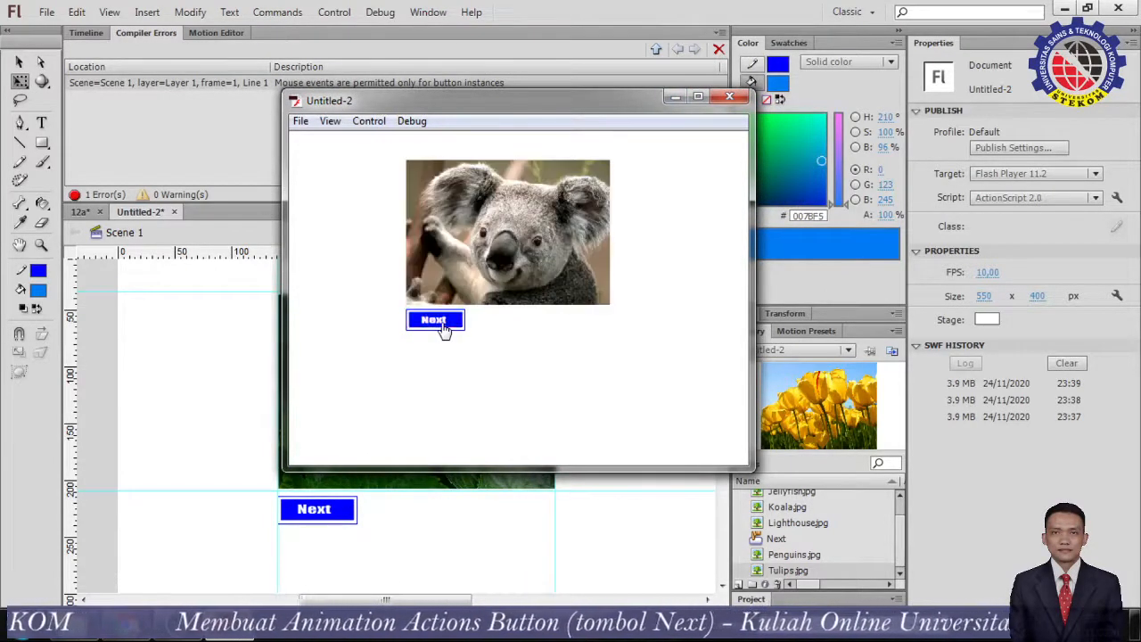
mouse_move(178, 628)
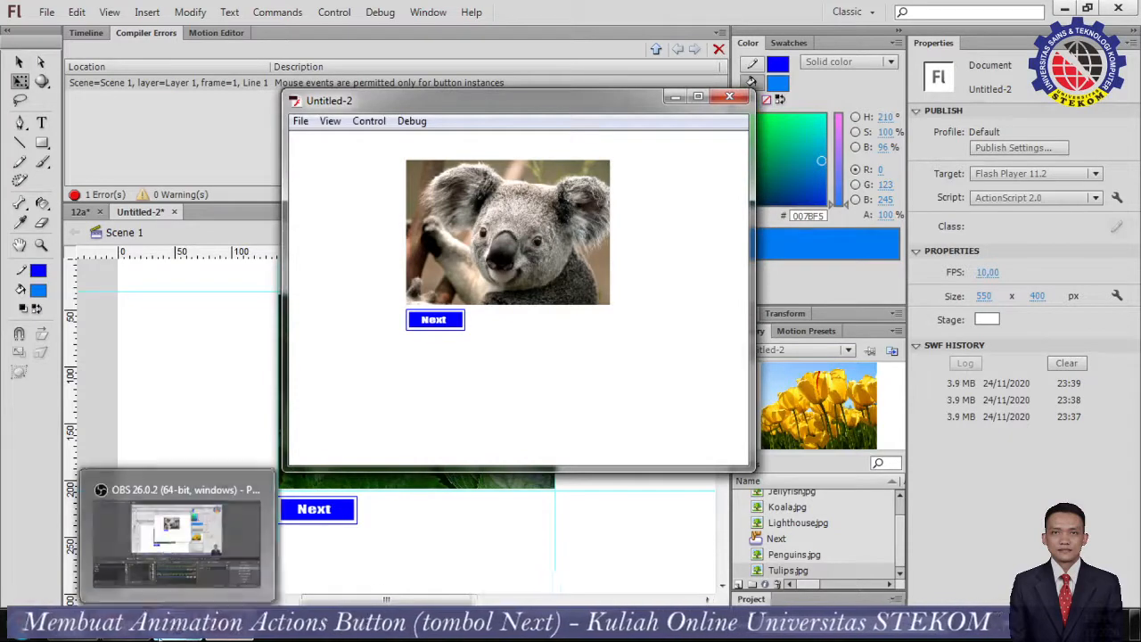
click(172, 567)
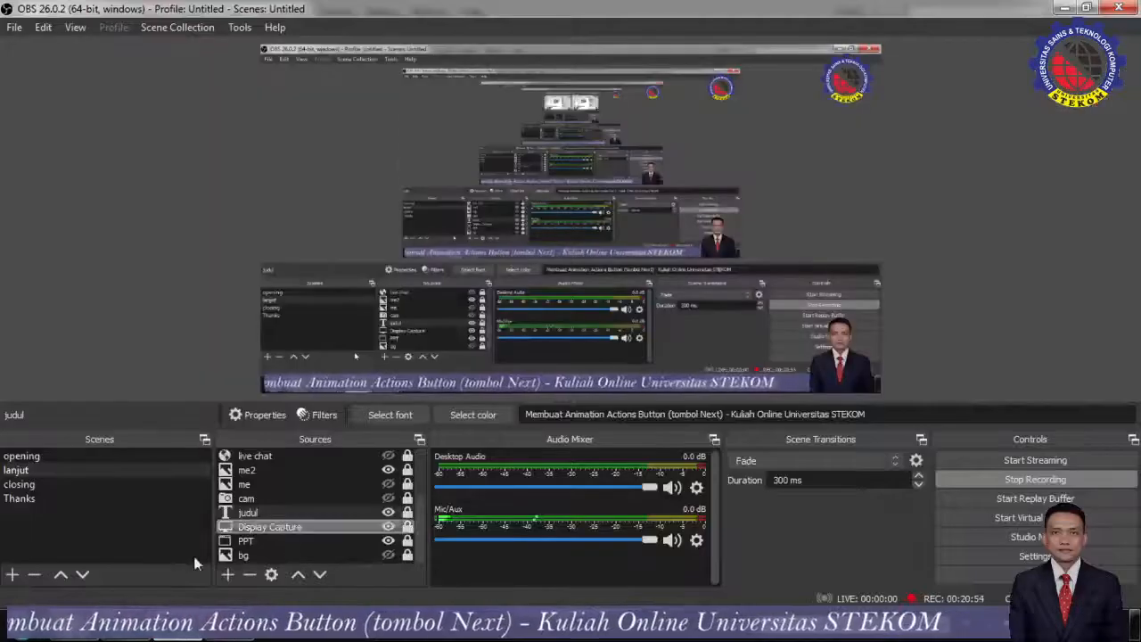